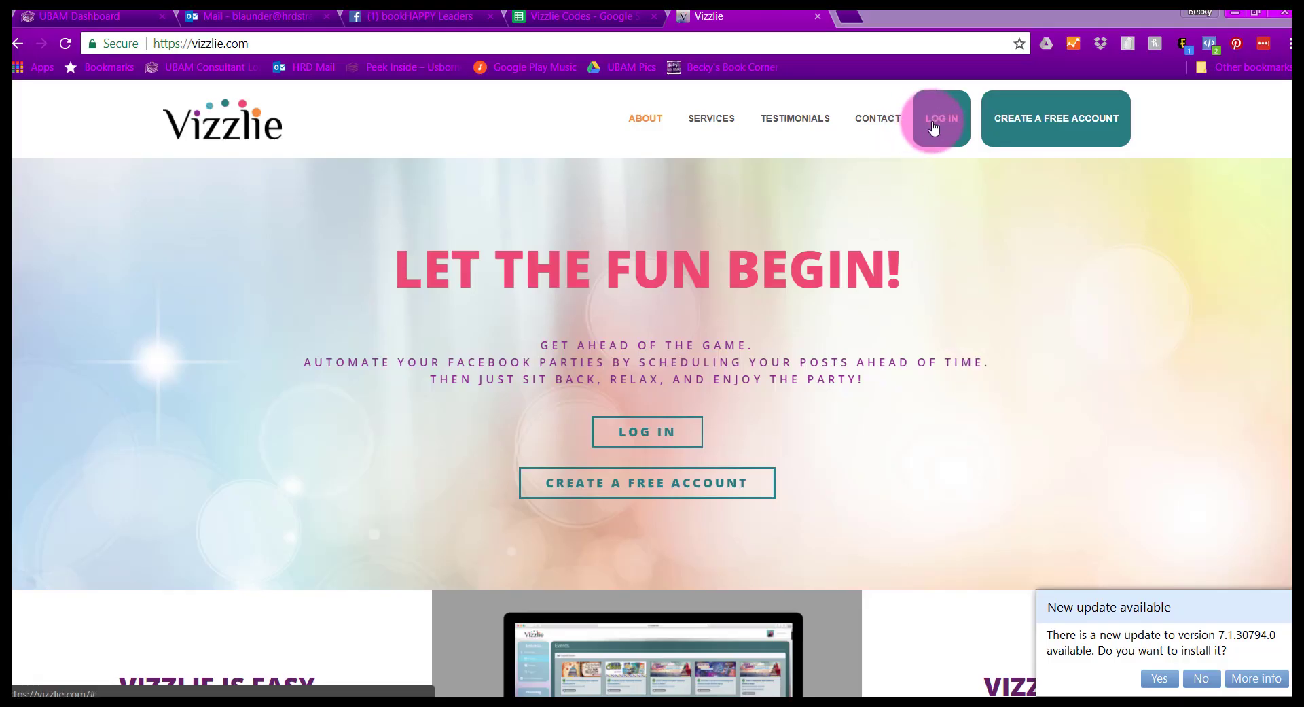
# Sign in to Vizzlie with the Facebook account through the header's login form.
pyautogui.click(934, 127)
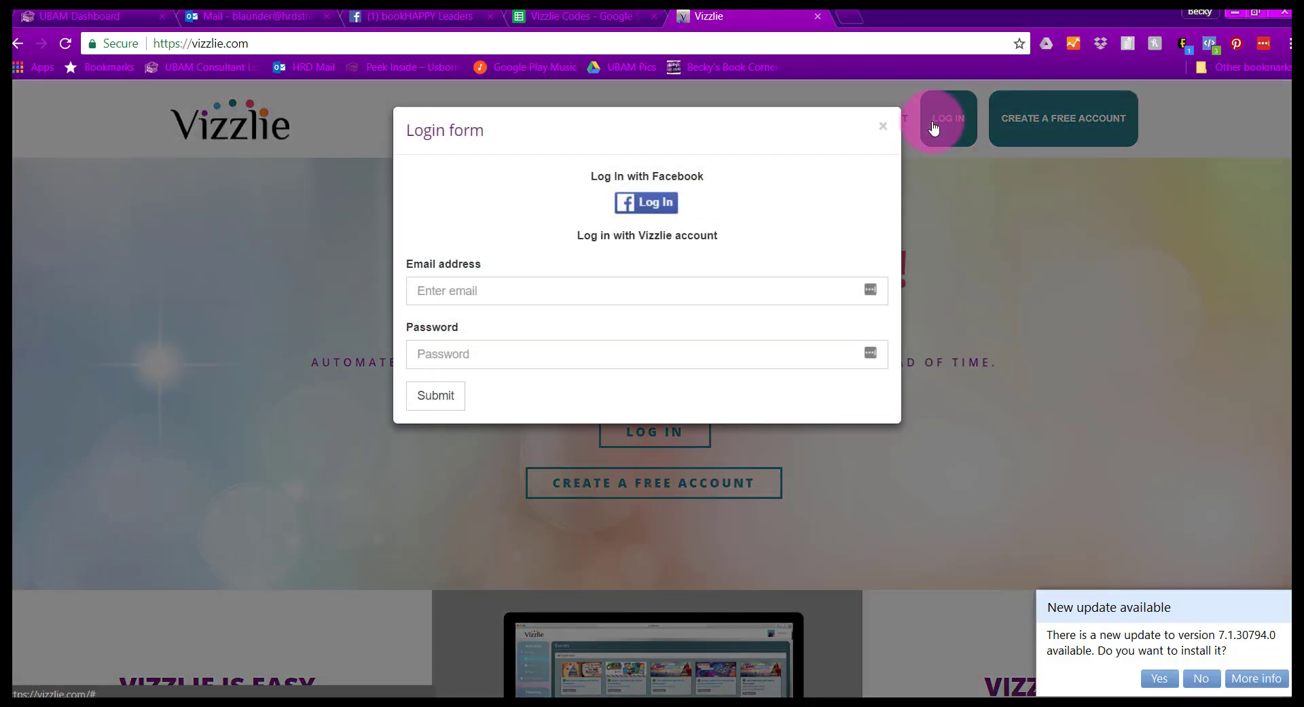
pyautogui.click(653, 203)
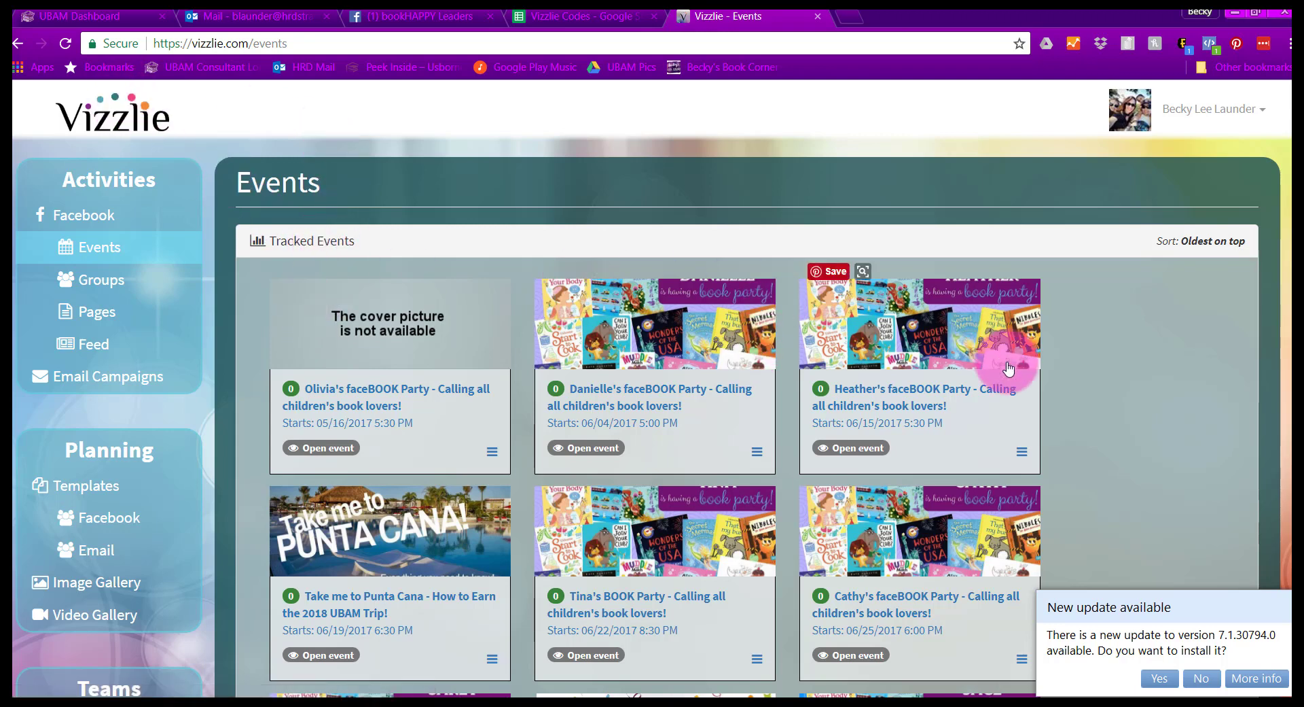
# Track Jessi's faceBOOK Party from Upcoming Events and confirm it with Yes.
pyautogui.scroll(-1, 1128, 432)
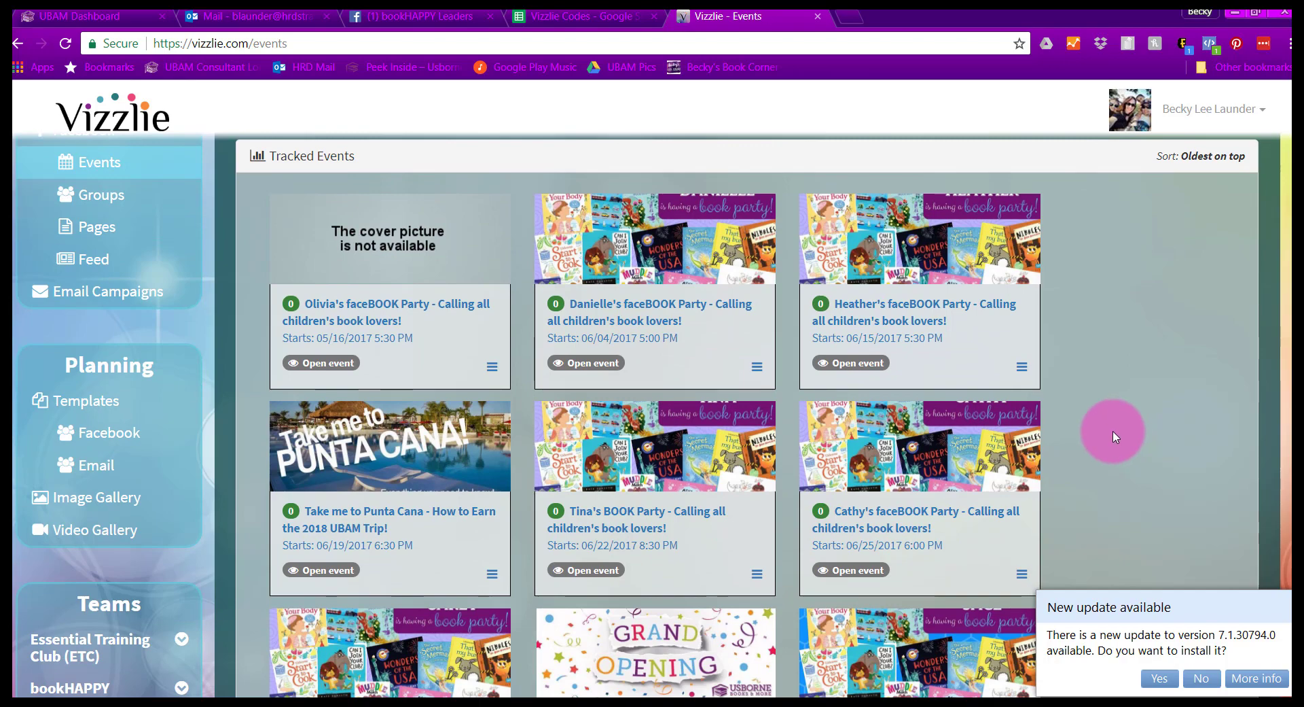
pyautogui.scroll(-5, 1115, 435)
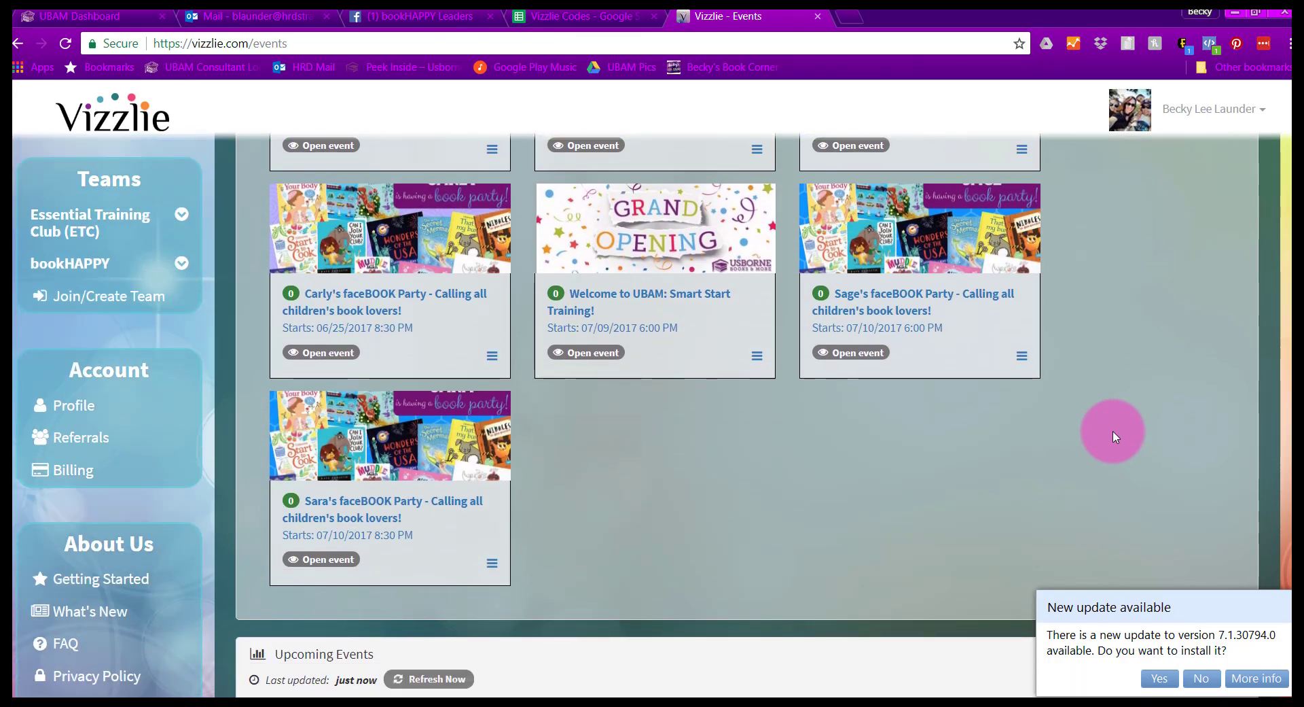
pyautogui.scroll(-5, 1114, 435)
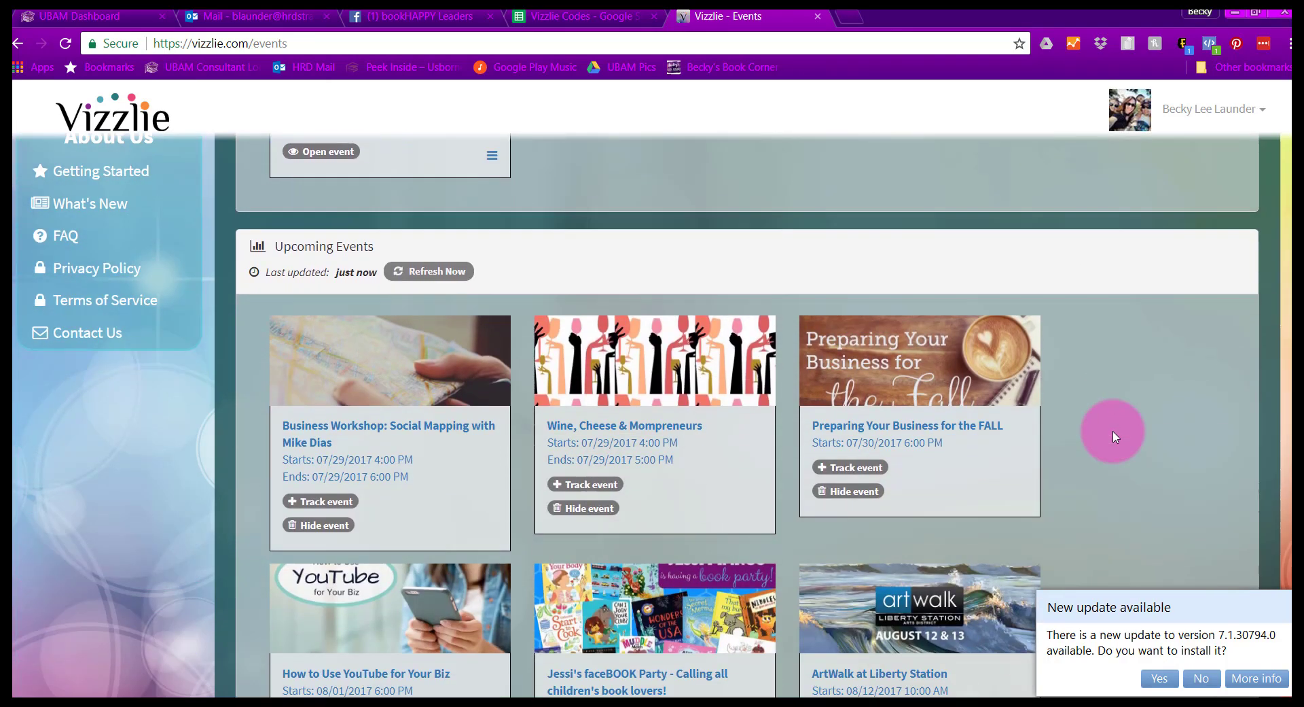
pyautogui.scroll(-1, 1114, 434)
pyautogui.scroll(-5, 1114, 435)
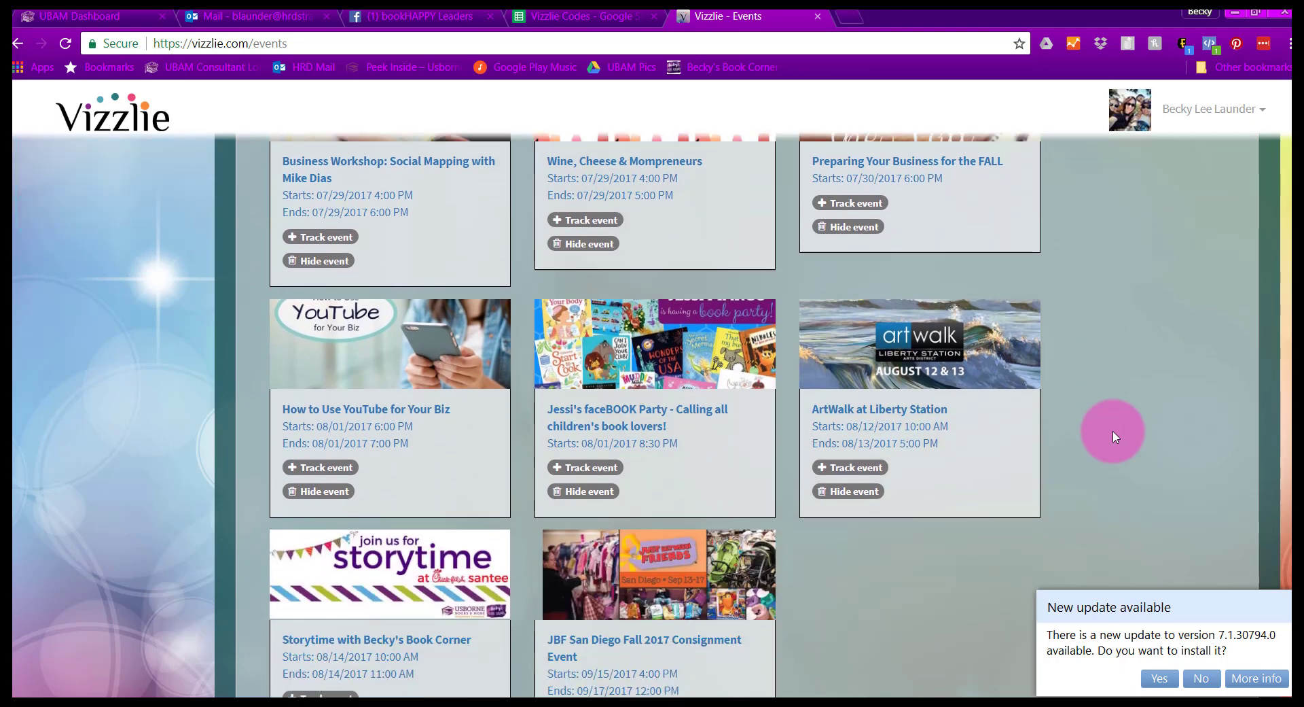
pyautogui.scroll(6, 1114, 435)
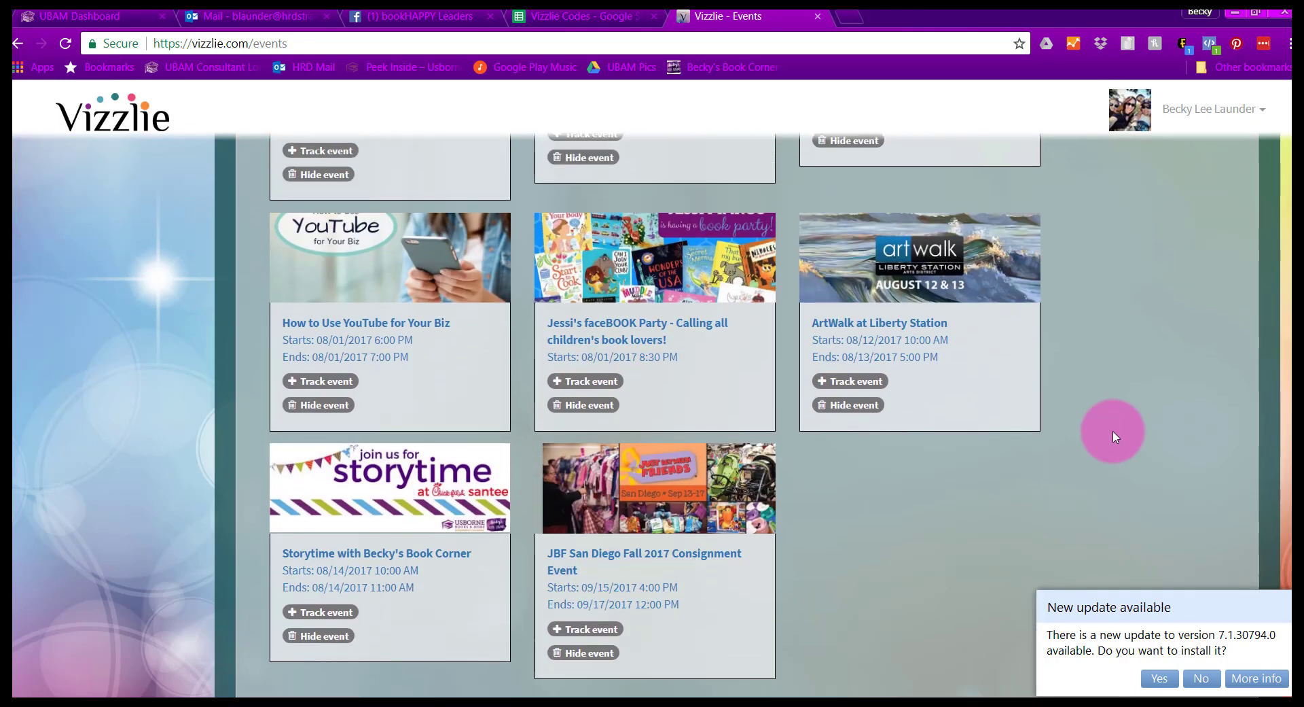
pyautogui.scroll(1, 1121, 428)
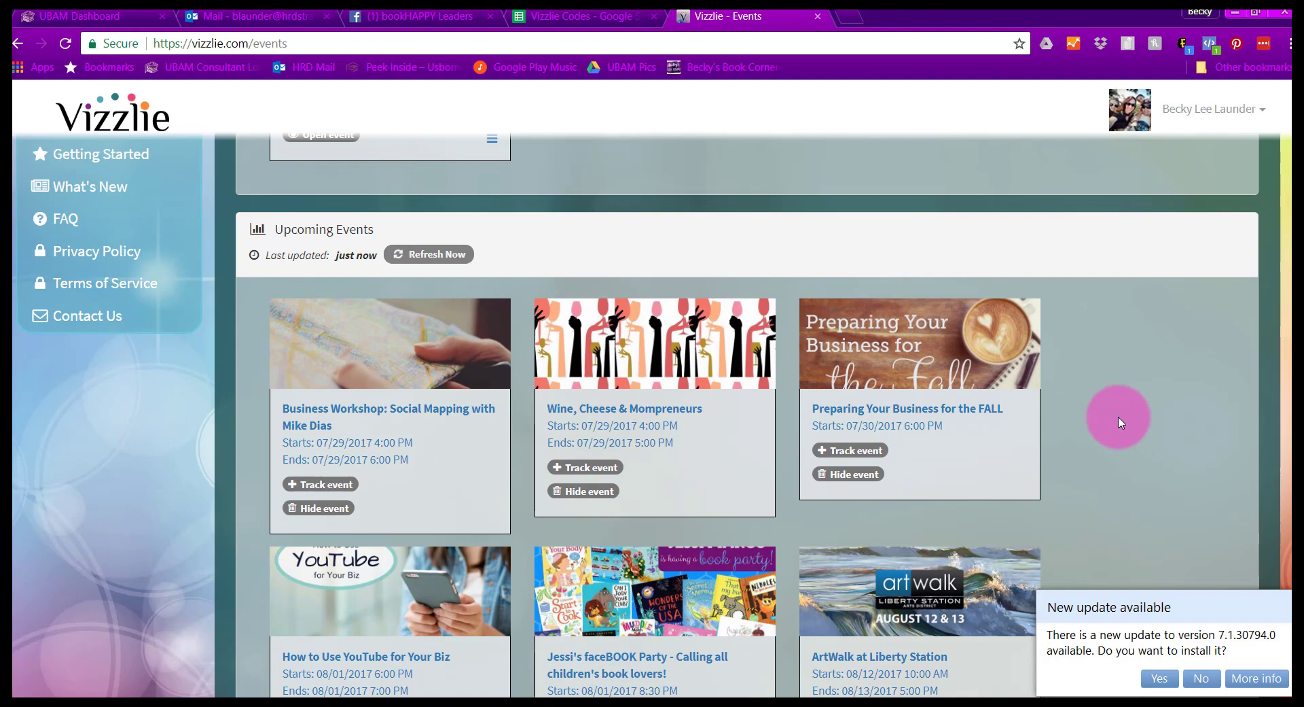
pyautogui.scroll(-4, 722, 496)
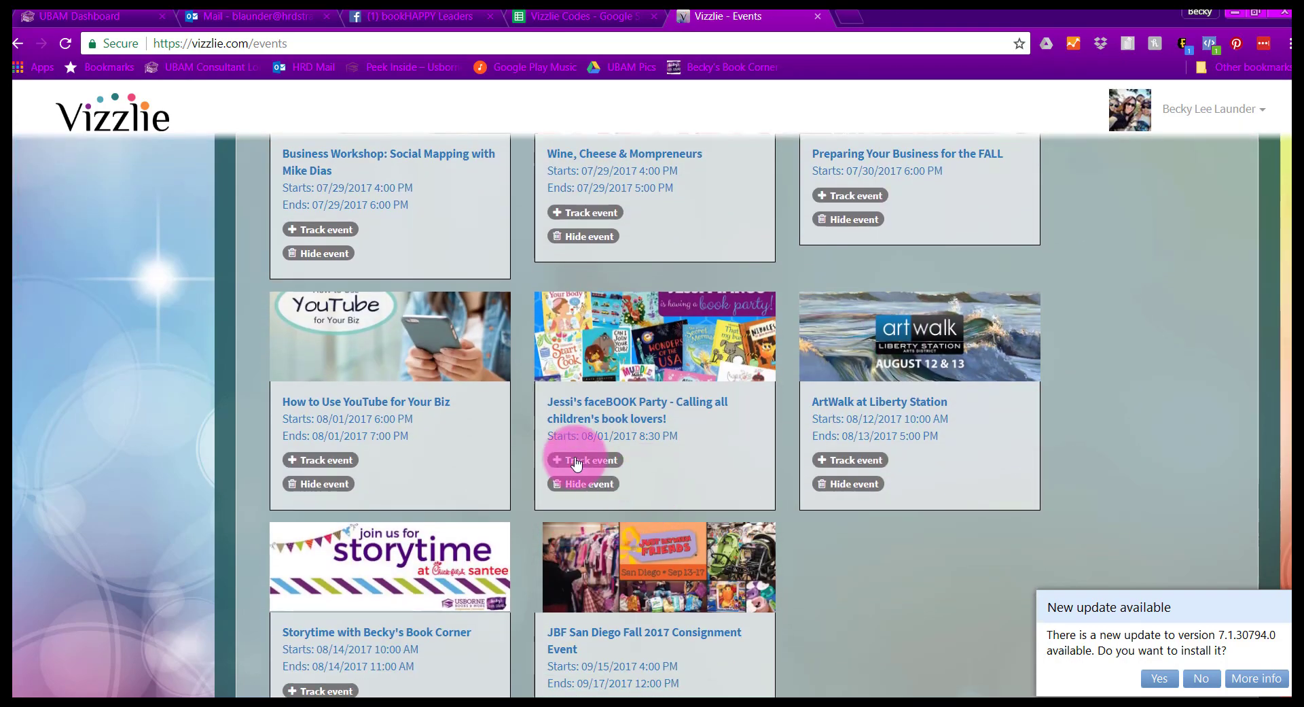
pyautogui.click(580, 460)
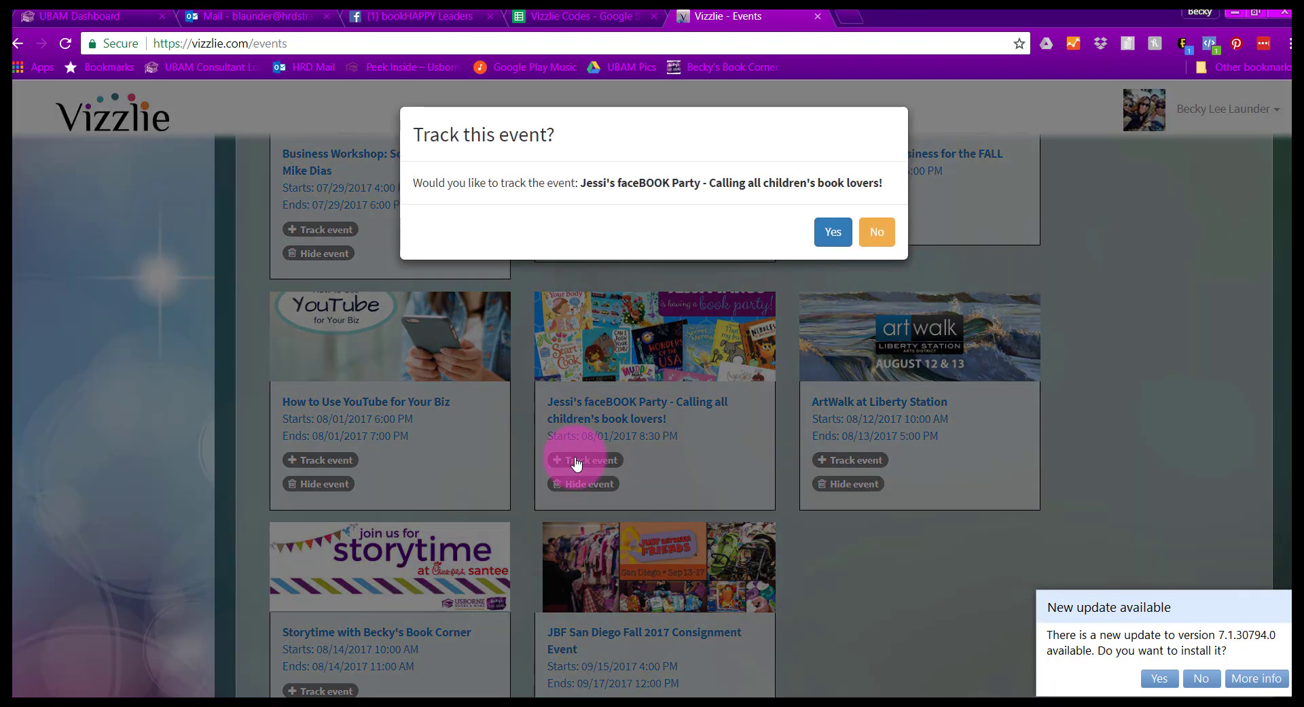
pyautogui.click(831, 233)
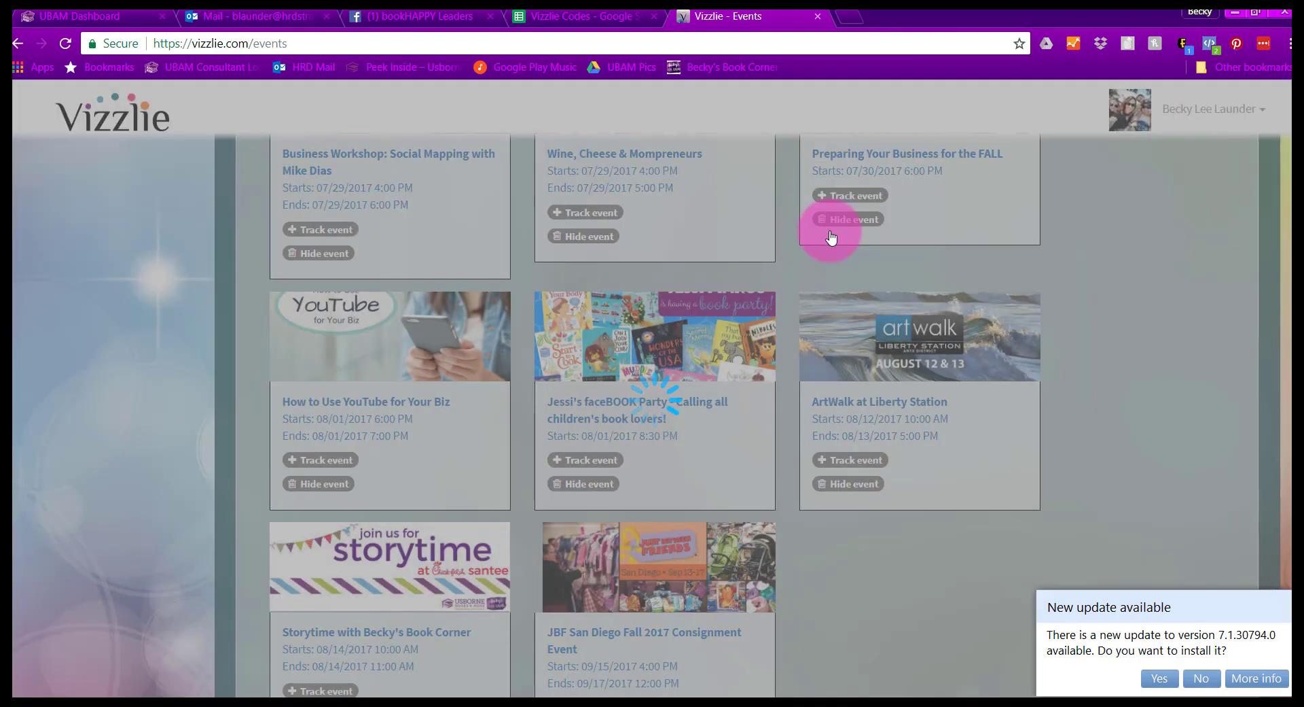
# Scroll back up the page to review the tracked events.
pyautogui.scroll(5, 1115, 378)
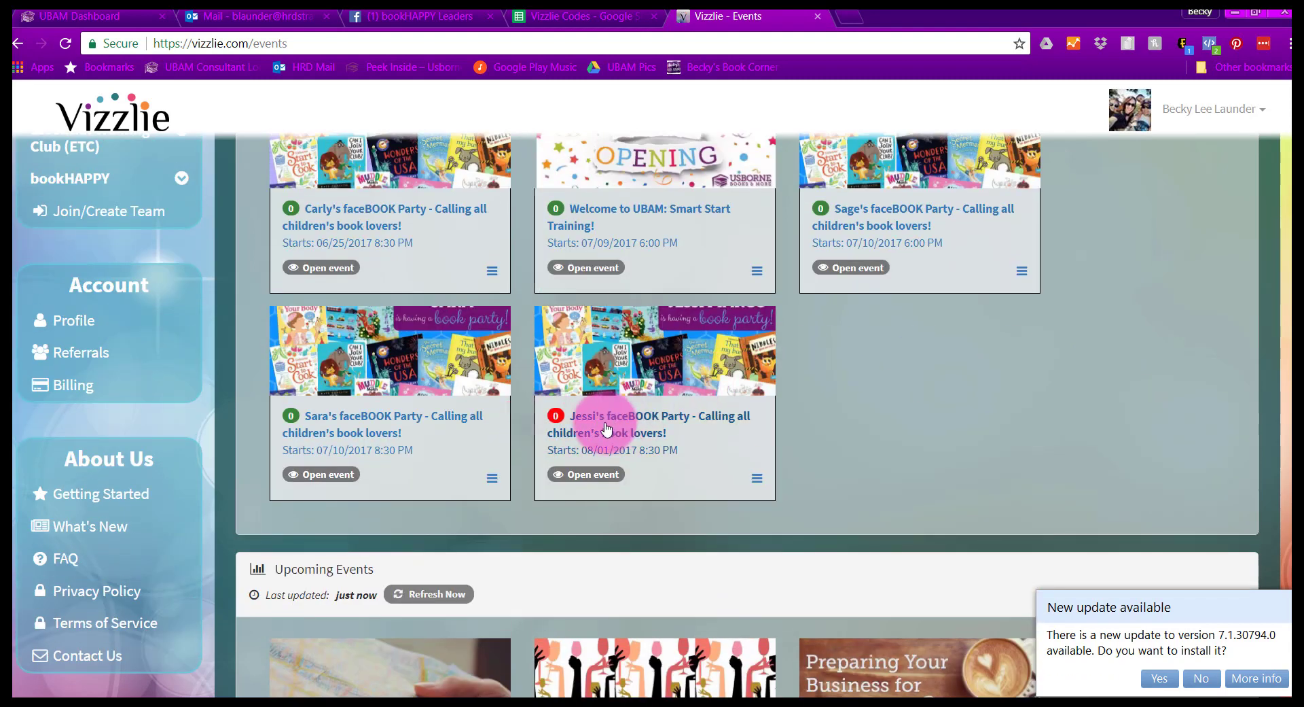
pyautogui.moveTo(558, 422)
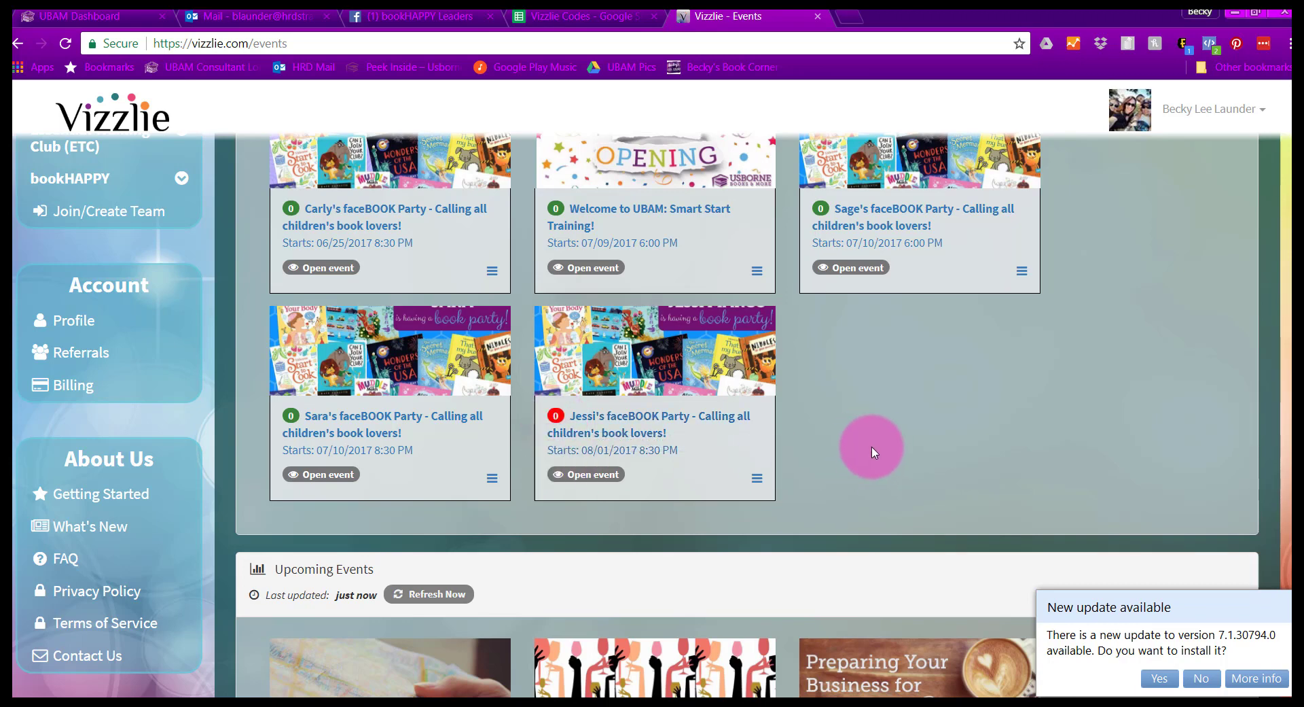
pyautogui.scroll(1, 872, 462)
pyautogui.scroll(5, 872, 464)
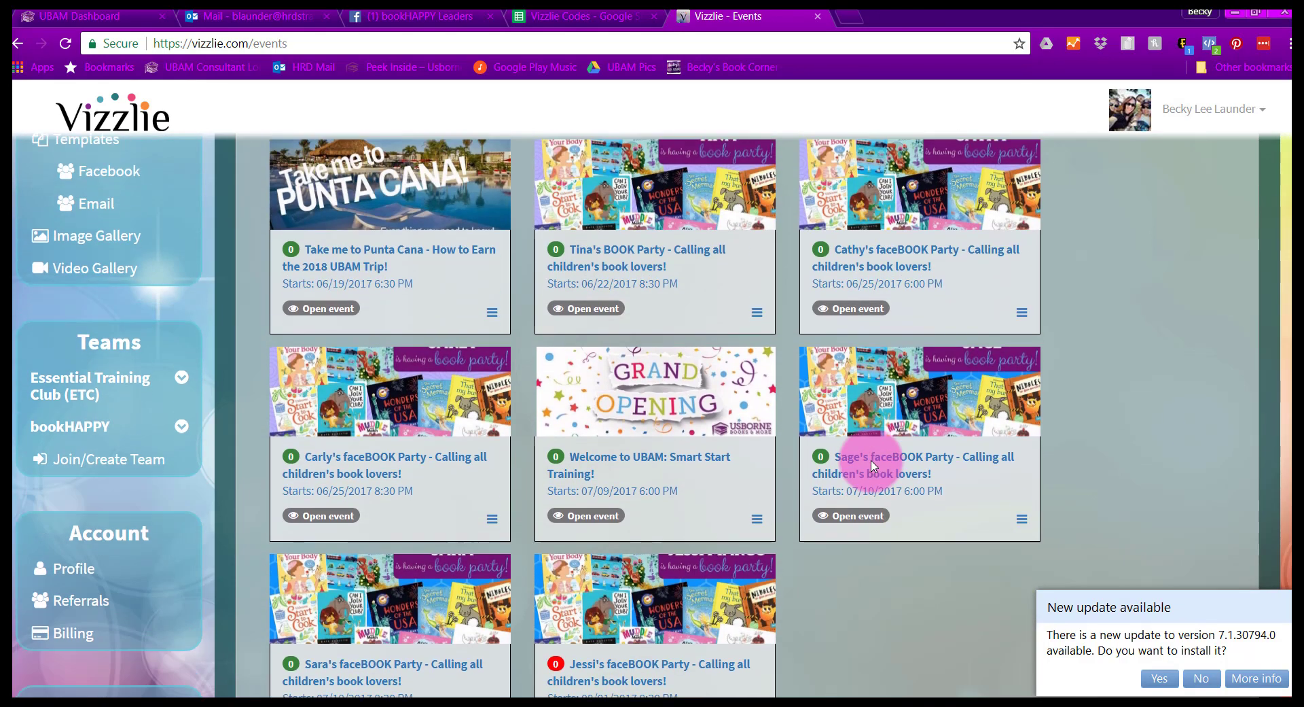
pyautogui.scroll(1, 871, 464)
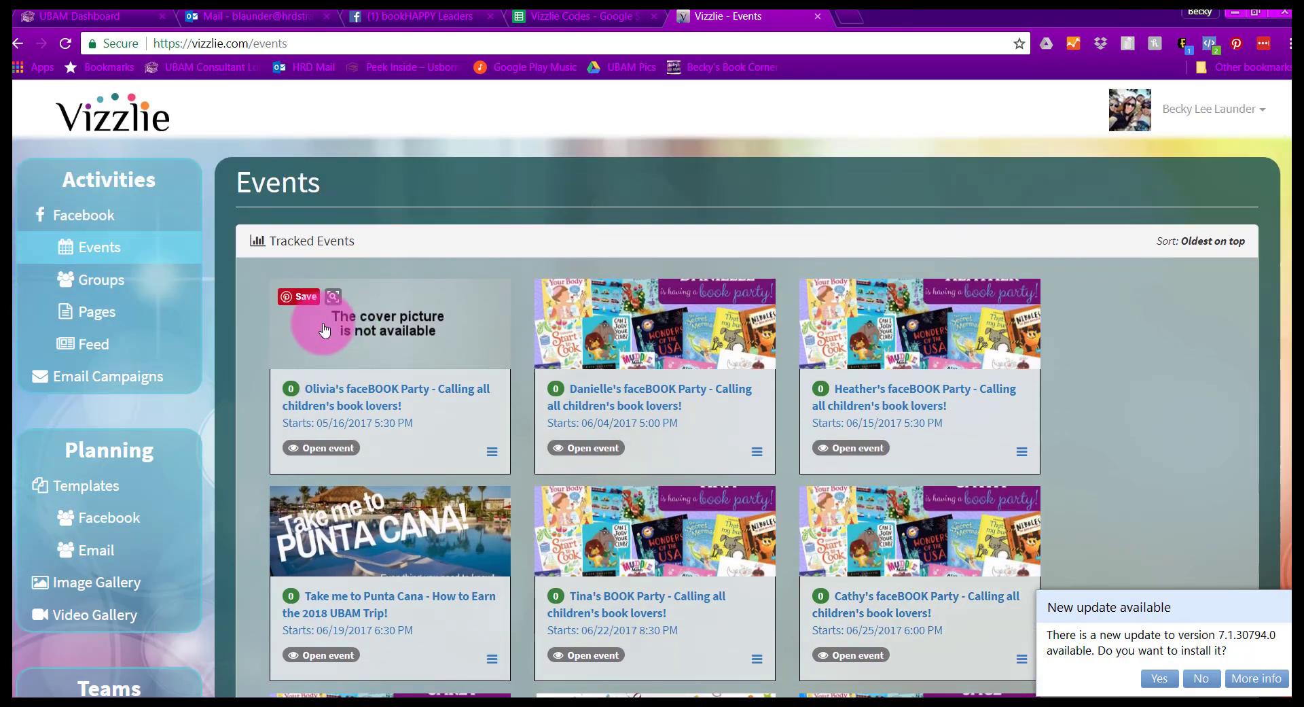
# Browse the Facebook groups list, including the tracked groups.
pyautogui.click(106, 282)
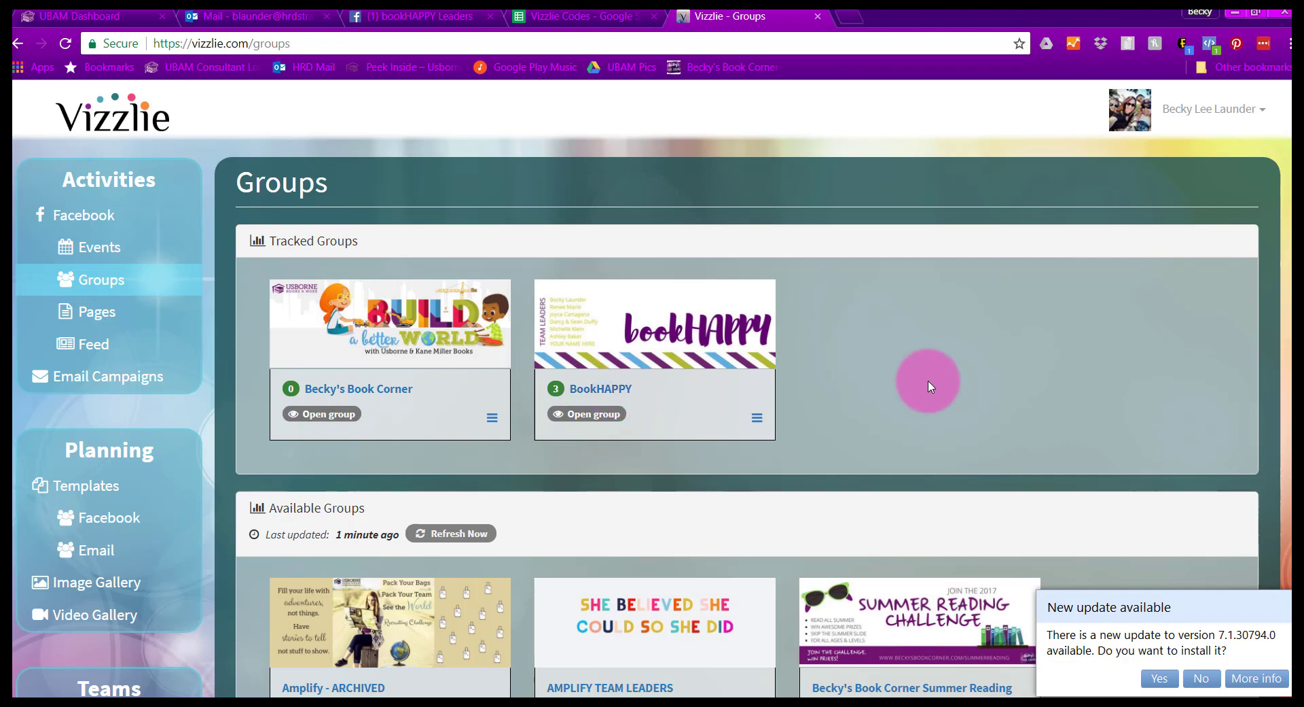
pyautogui.scroll(-3, 928, 383)
pyautogui.scroll(-5, 929, 385)
pyautogui.scroll(8, 929, 386)
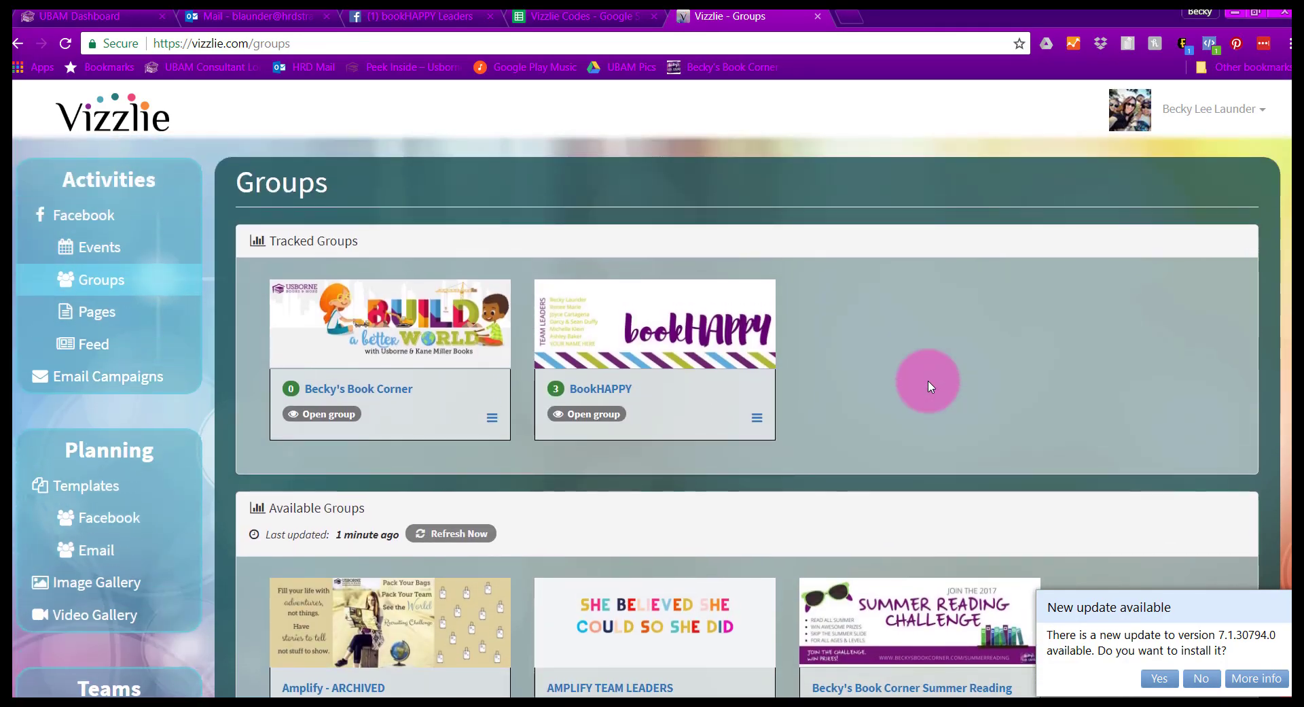
# Browse the Facebook pages list, then switch to the Feed overview.
pyautogui.click(95, 317)
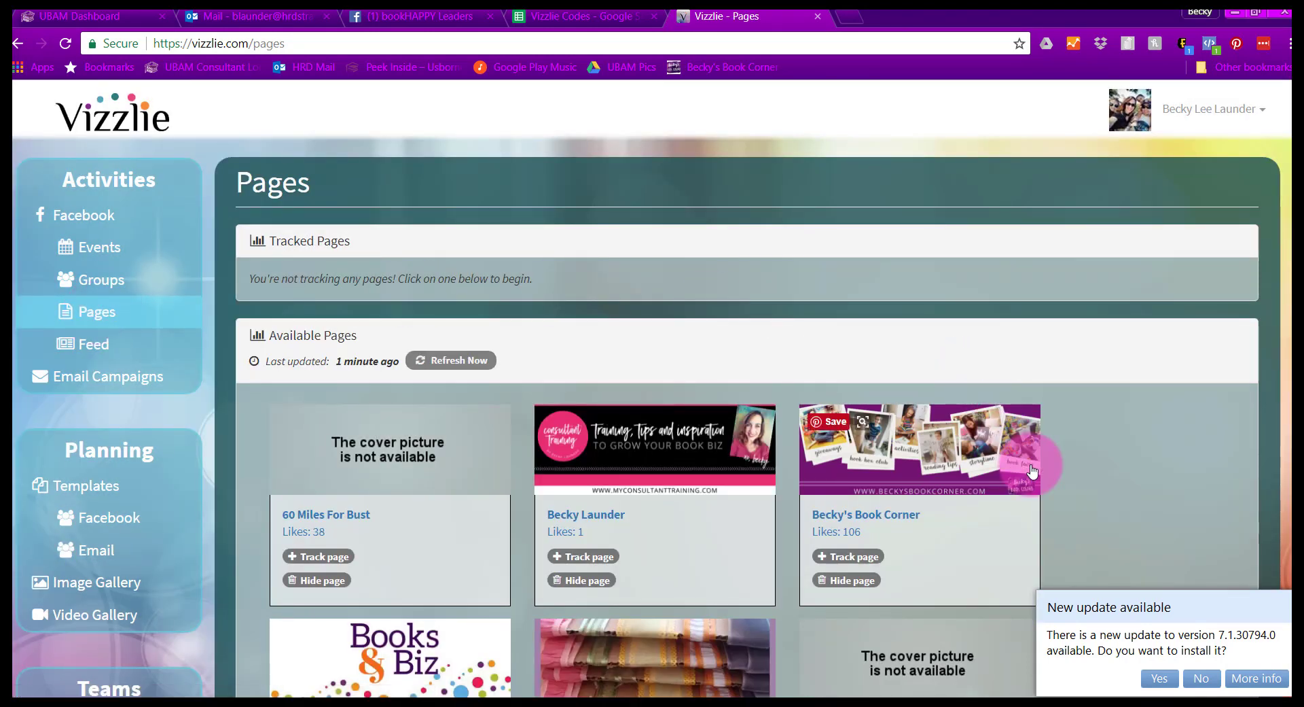
pyautogui.scroll(-2, 1042, 451)
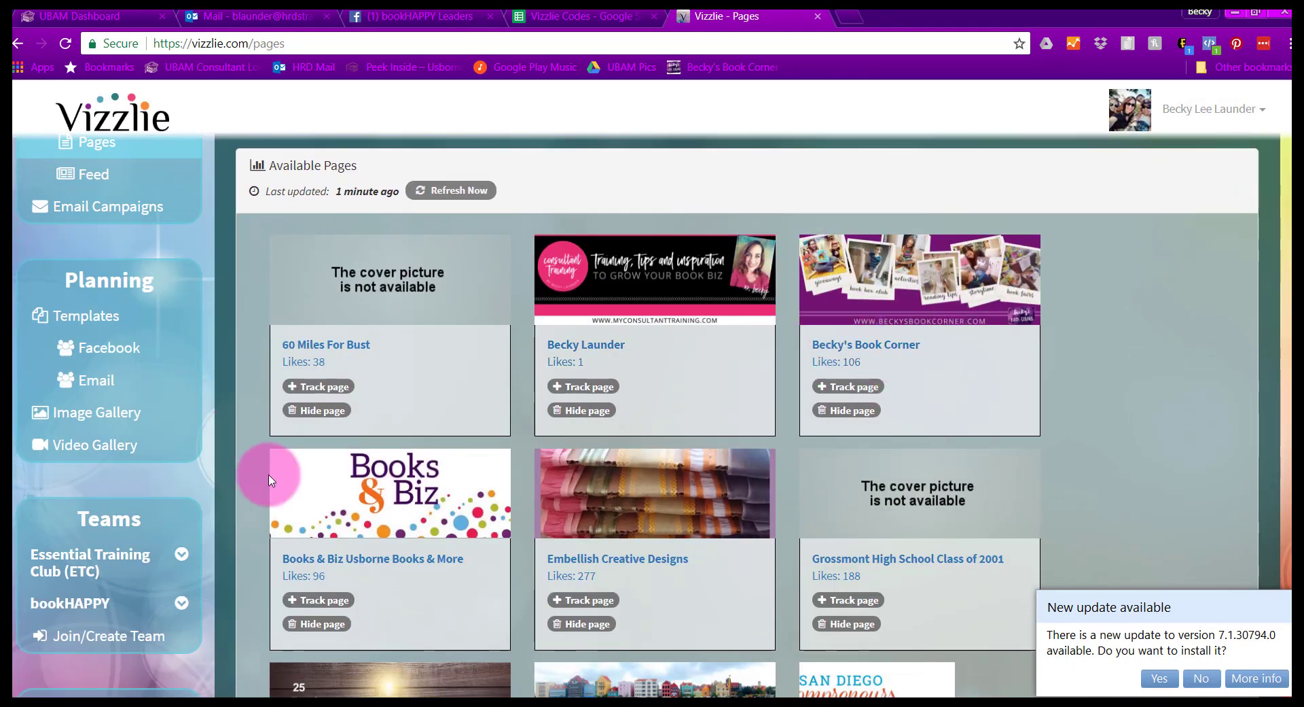
pyautogui.scroll(-5, 272, 479)
pyautogui.scroll(7, 274, 475)
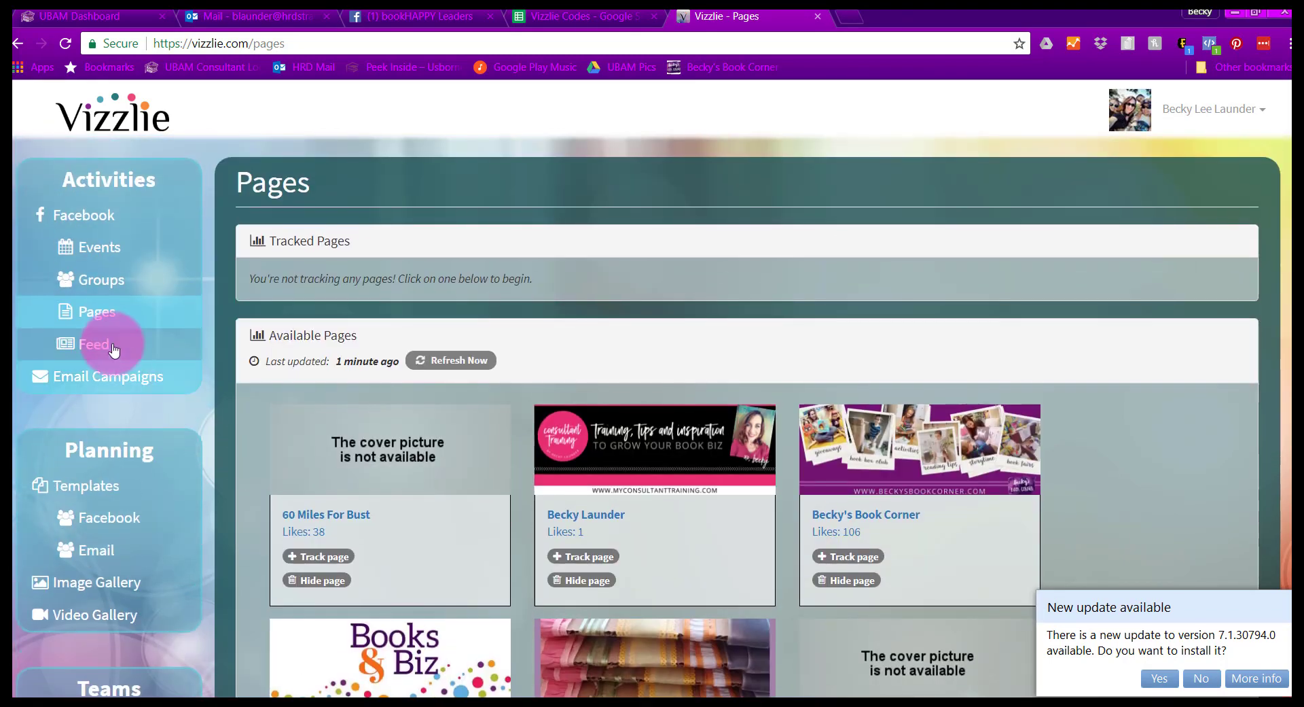
pyautogui.click(100, 346)
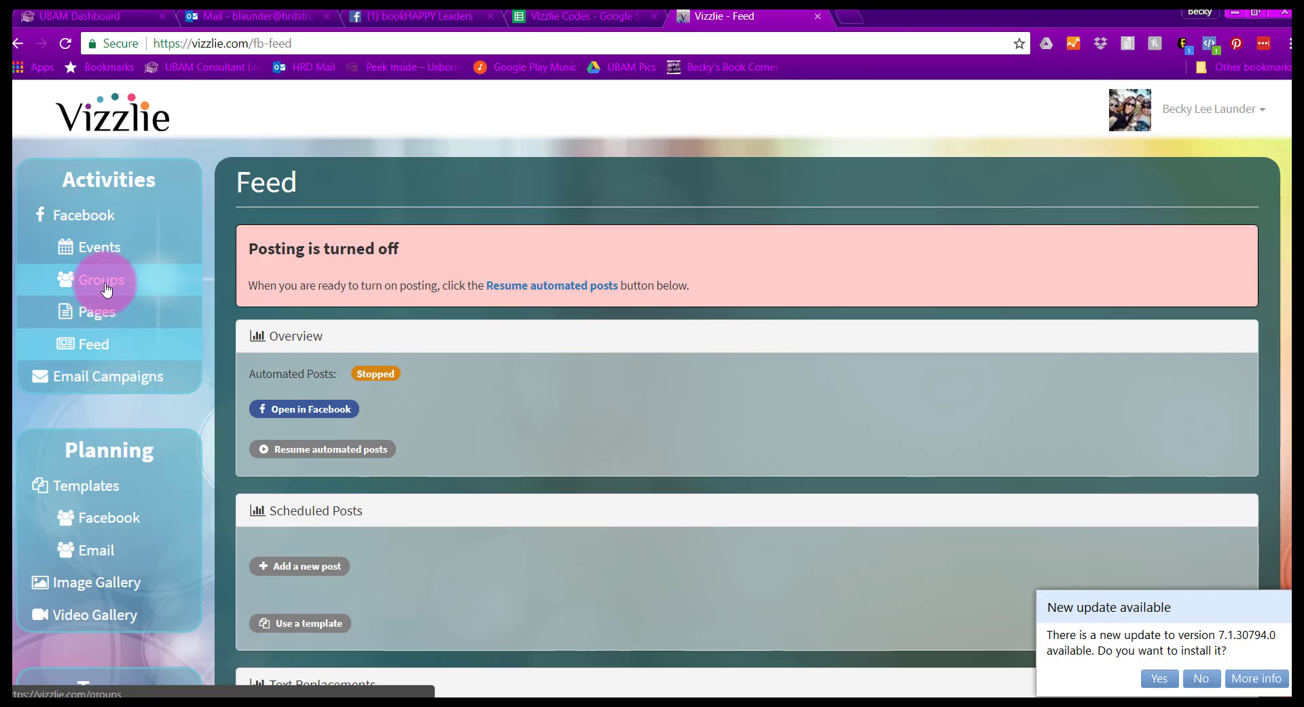
# Open Jessi's faceBOOK Party from the Events list and scroll to its empty Scheduled Posts.
pyautogui.moveTo(98, 261)
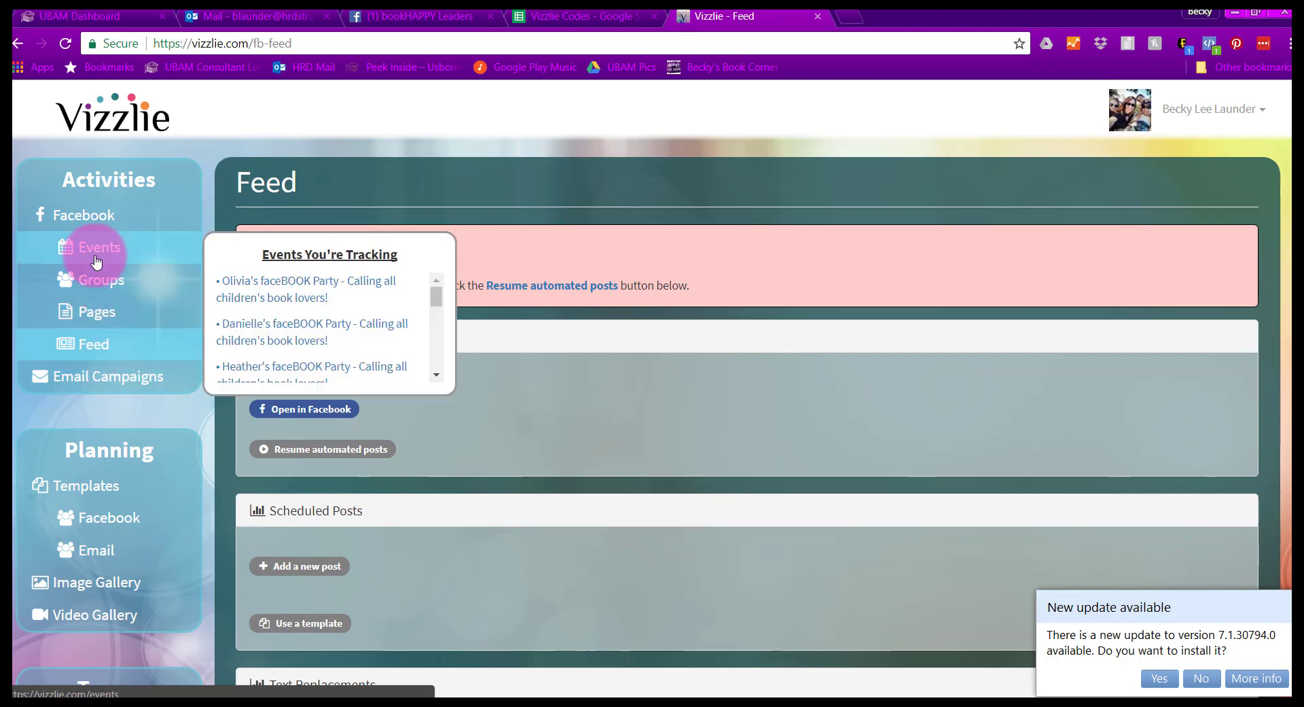
pyautogui.click(97, 261)
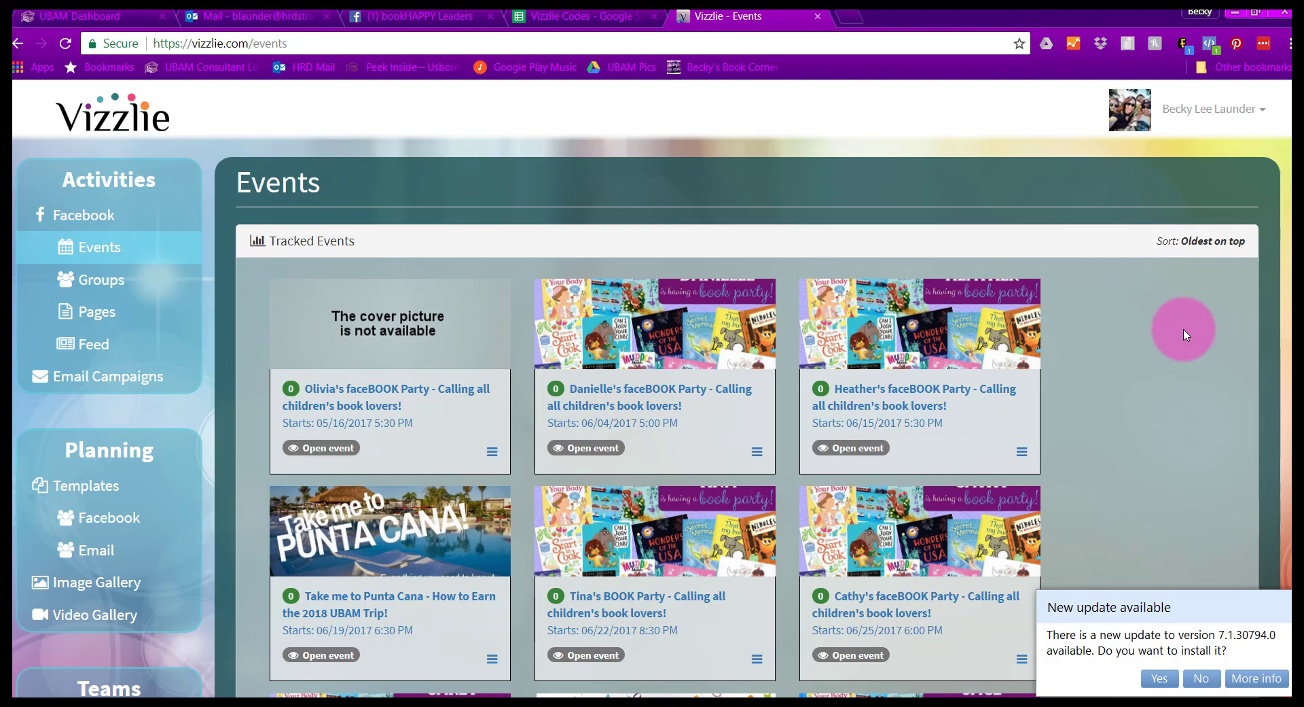
pyautogui.scroll(-6, 1179, 361)
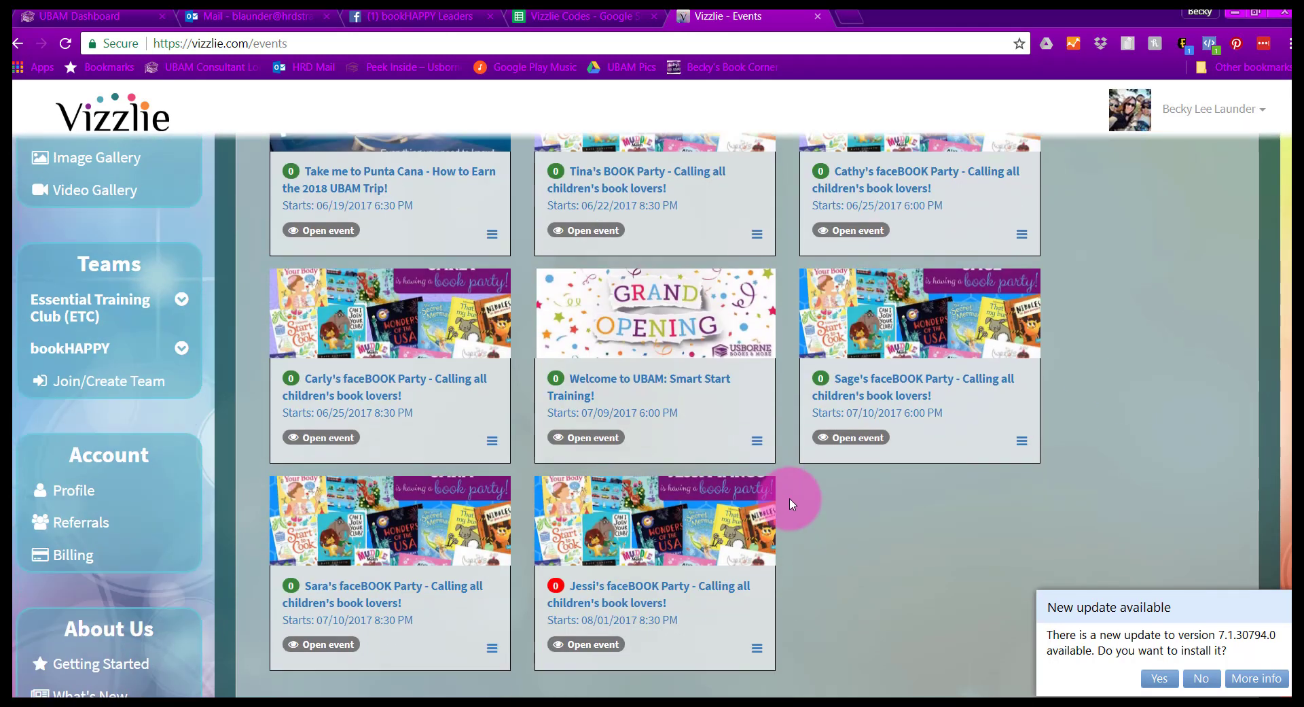
pyautogui.click(623, 596)
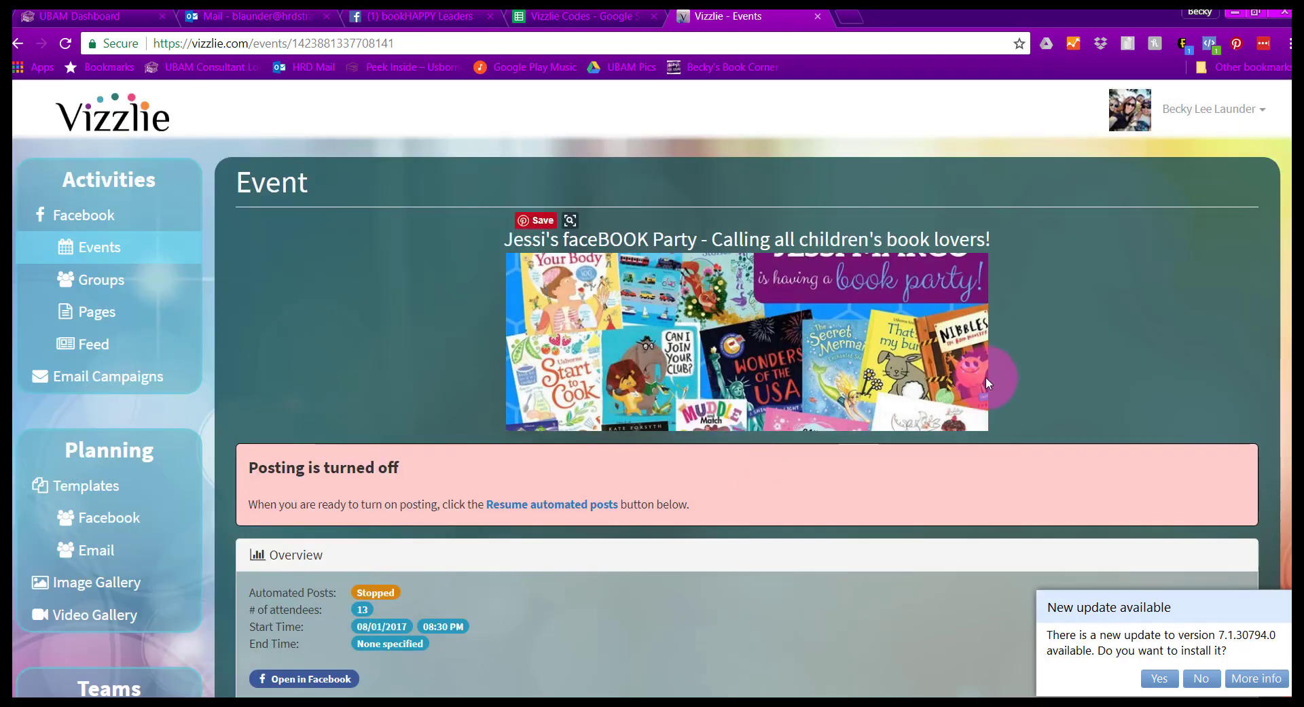
pyautogui.scroll(-4, 1013, 354)
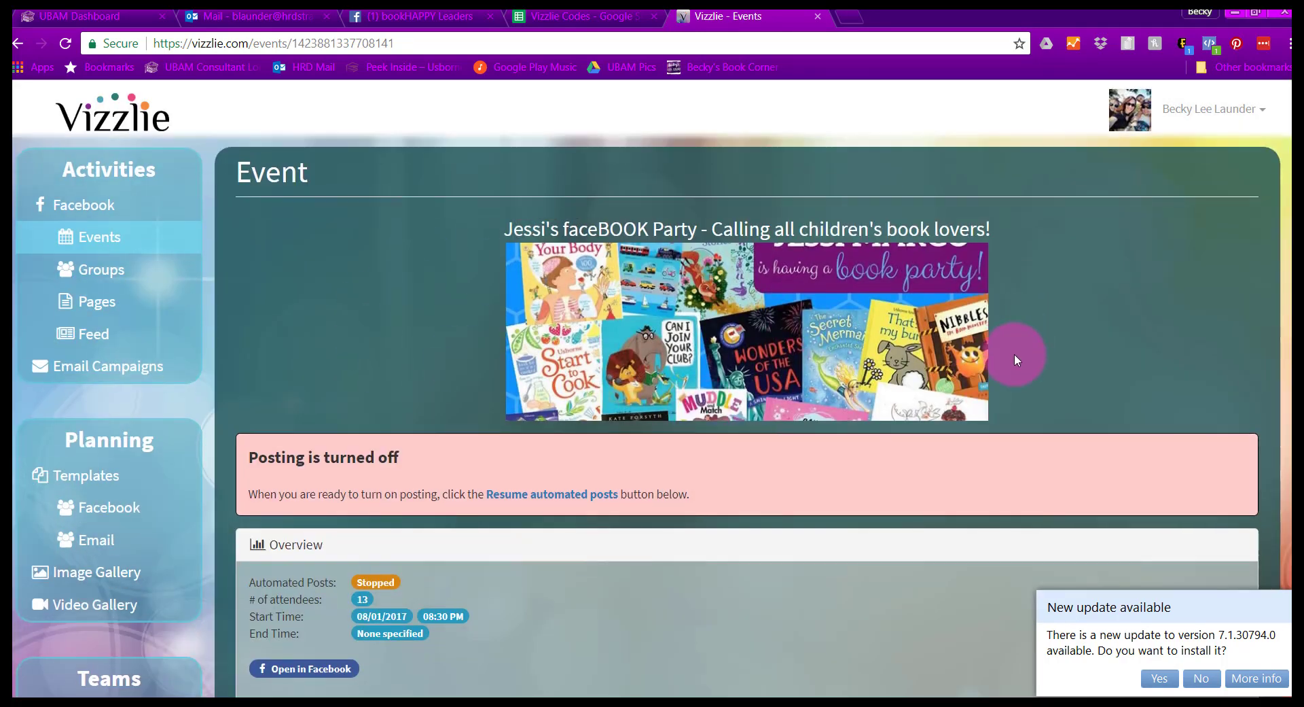
pyautogui.scroll(-1, 1017, 360)
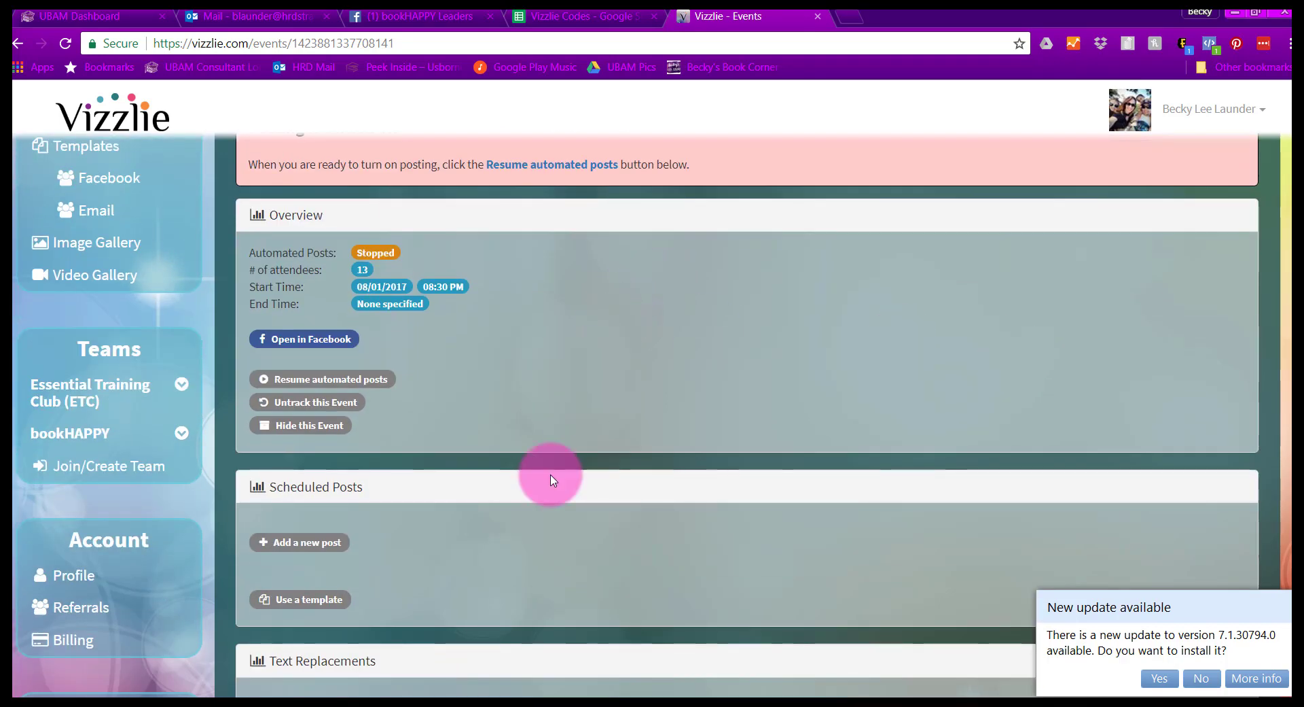
pyautogui.click(306, 547)
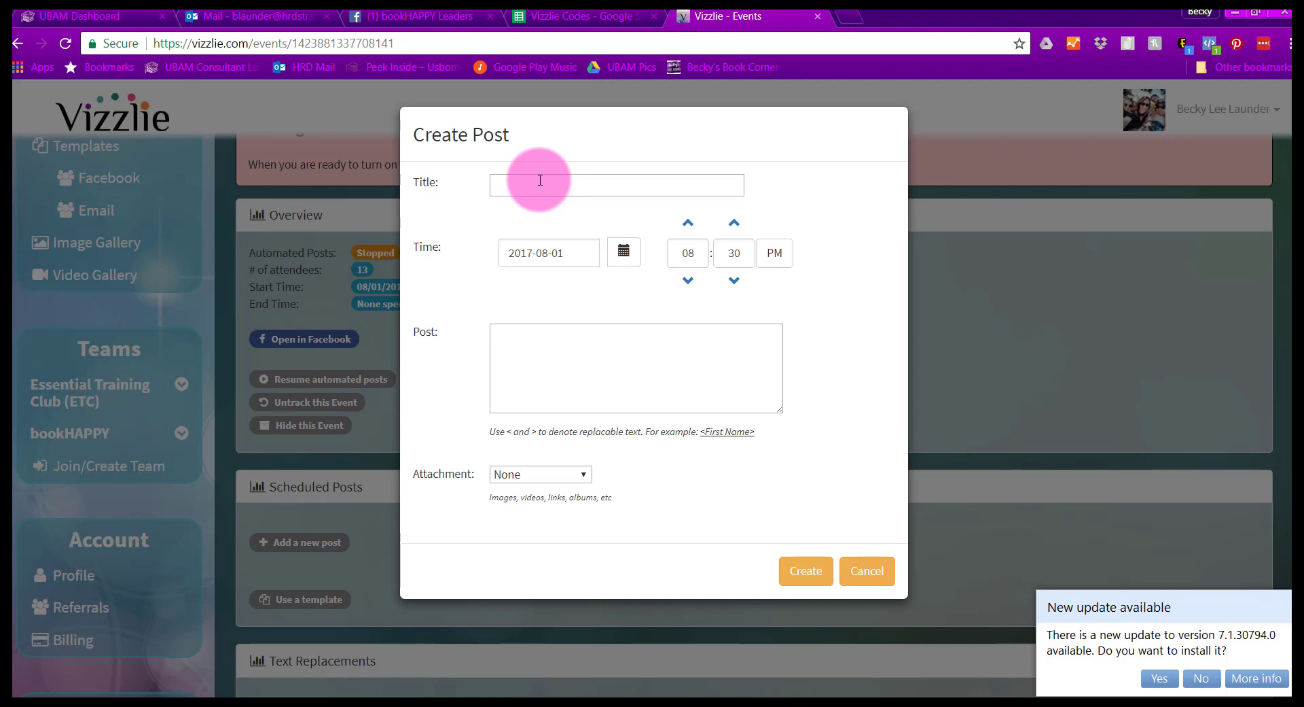
pyautogui.click(509, 184)
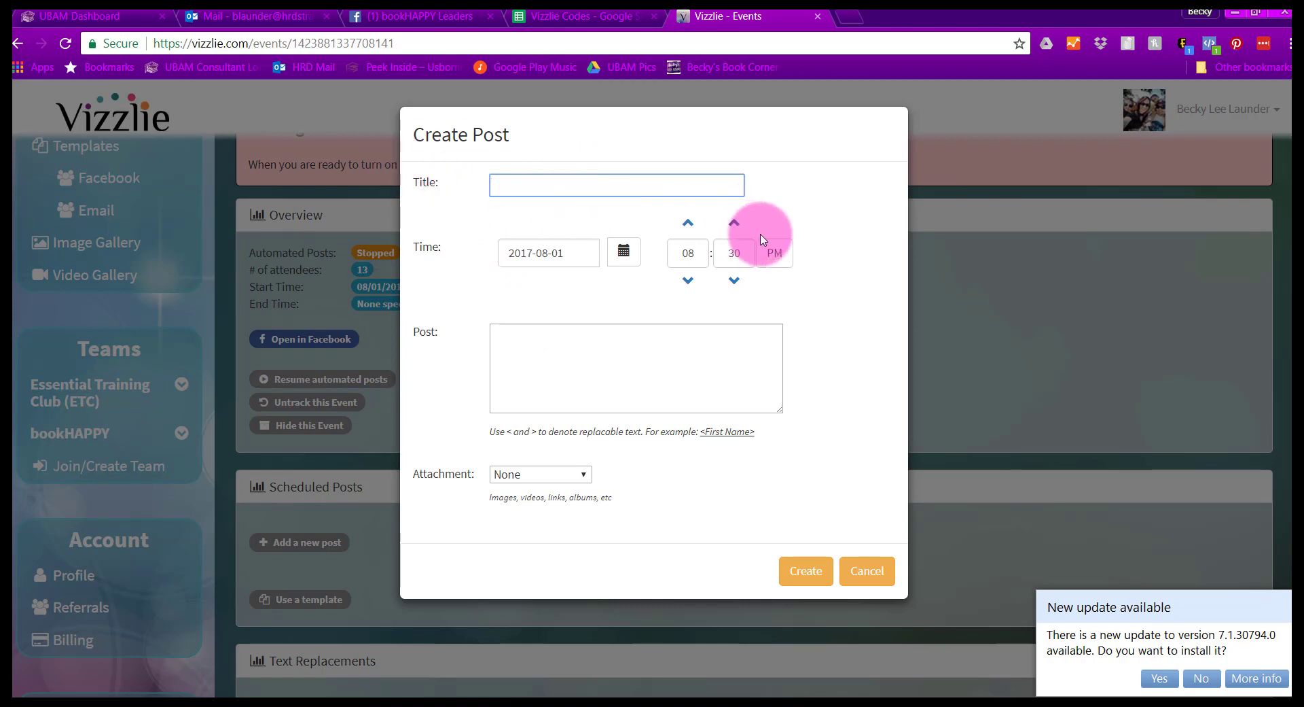
pyautogui.write('example')
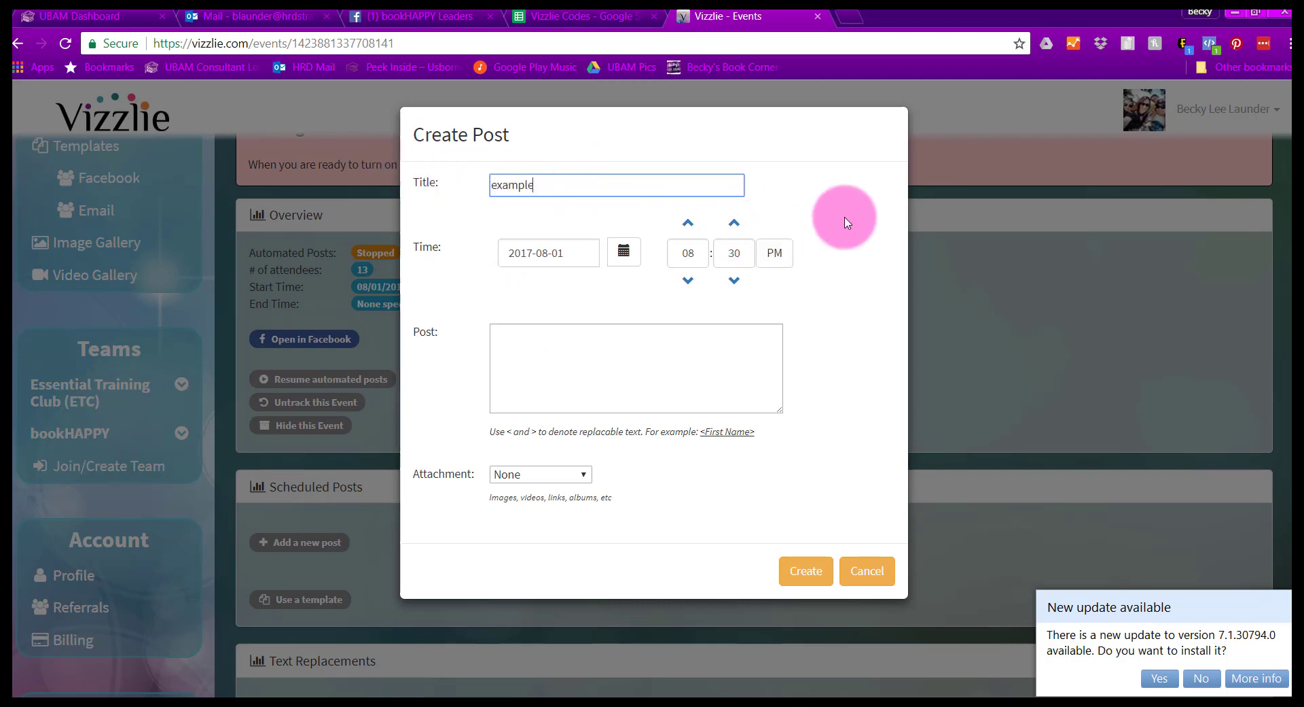
pyautogui.click(581, 252)
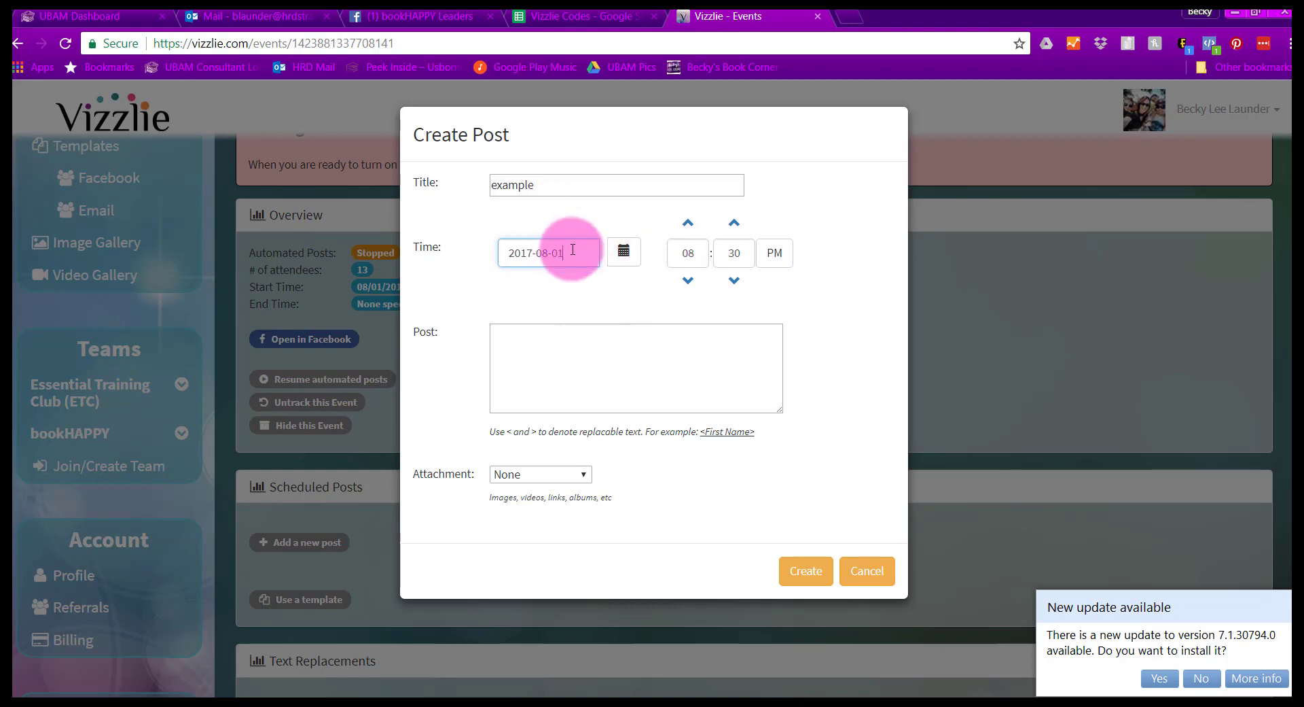
pyautogui.click(534, 358)
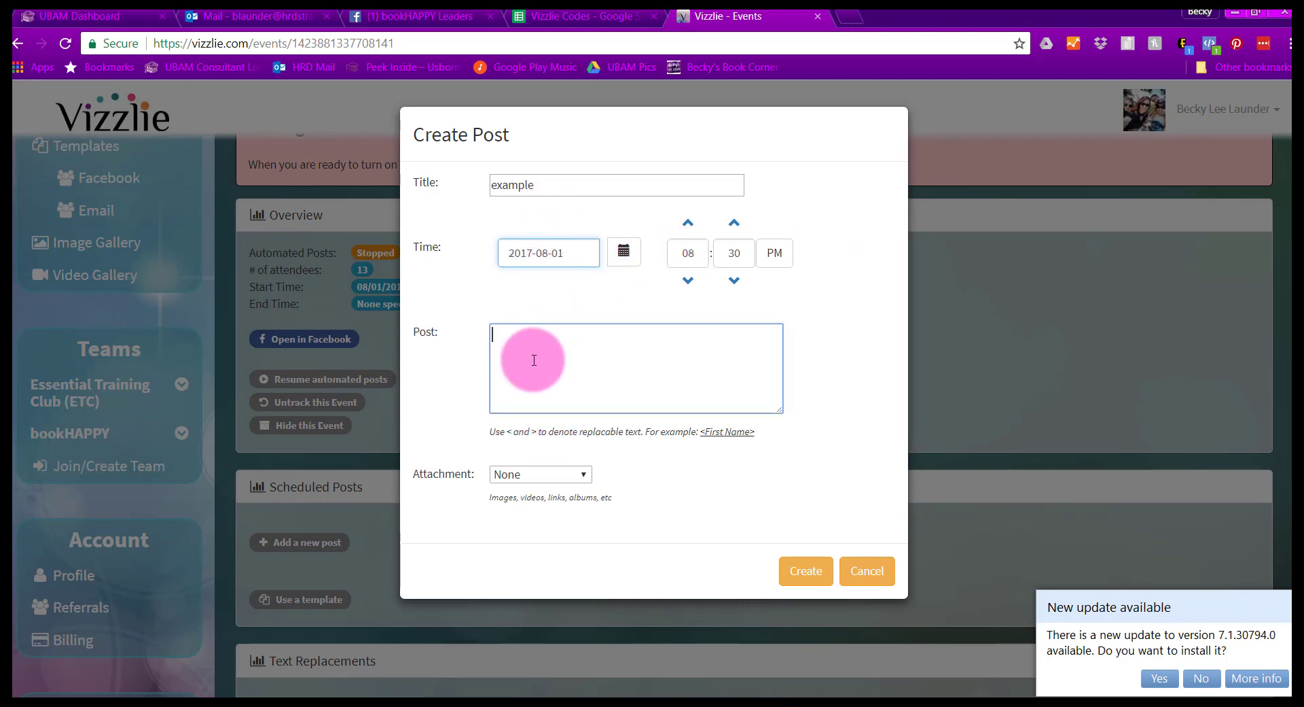
pyautogui.write('EXAMPLE POST... text... blah blah')
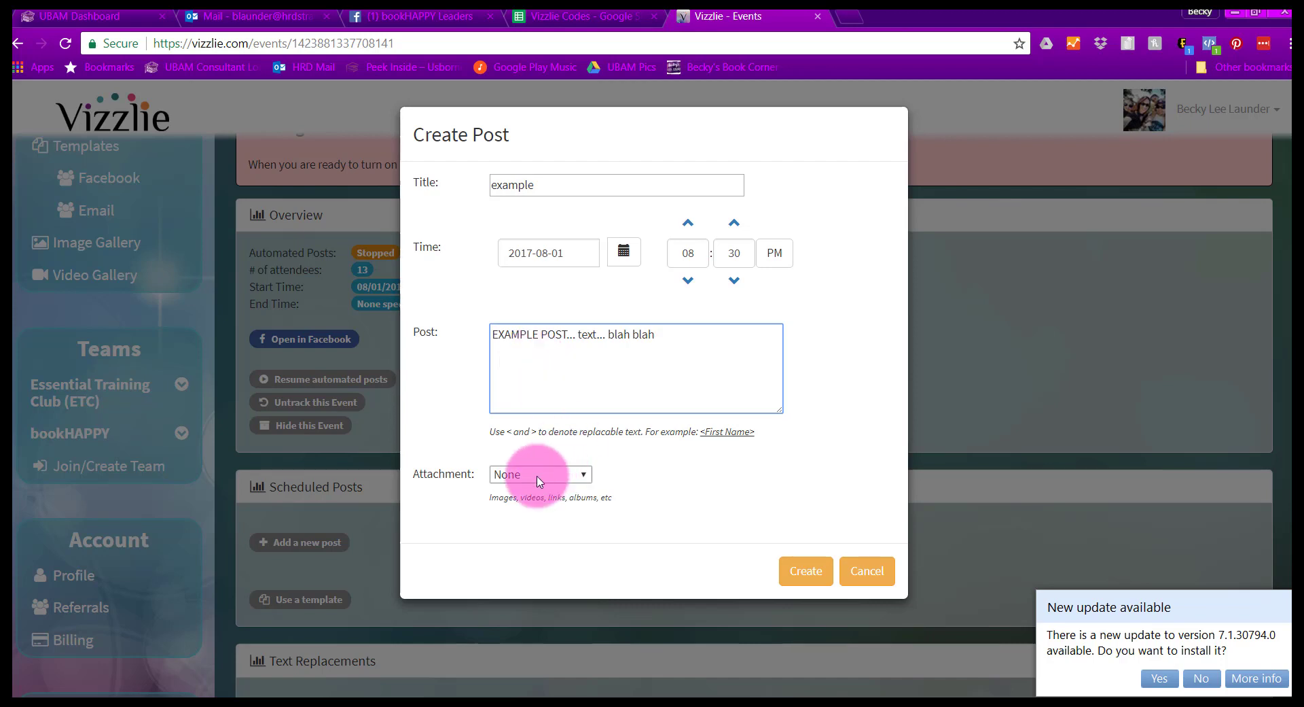
# Try the Image and then the Video attachment types on the draft post.
pyautogui.click(539, 474)
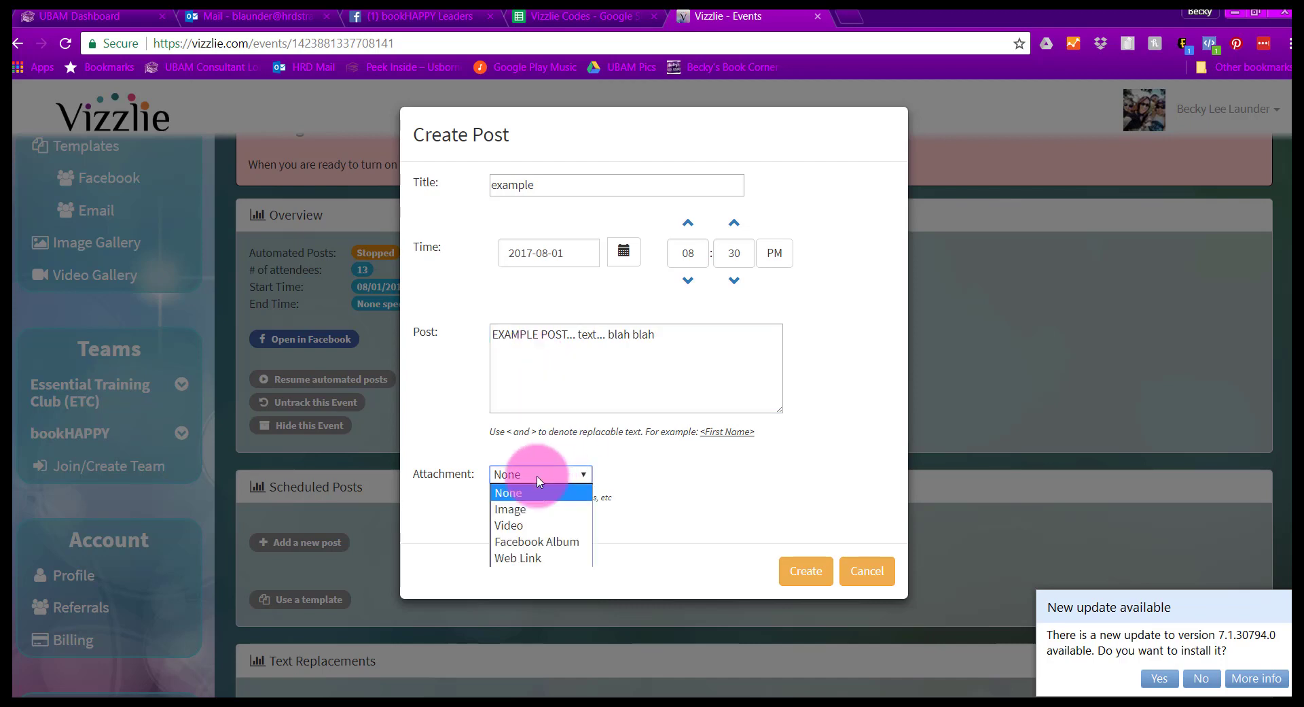
pyautogui.click(538, 511)
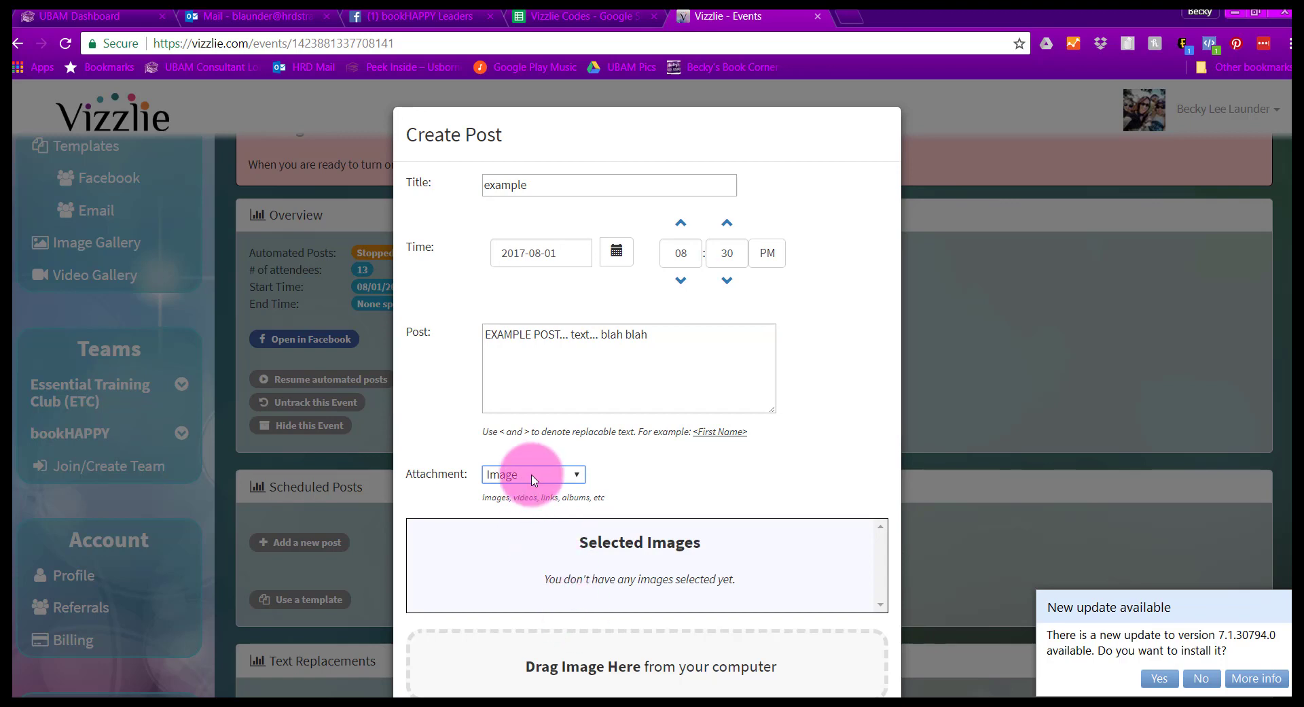
pyautogui.click(534, 476)
pyautogui.click(541, 525)
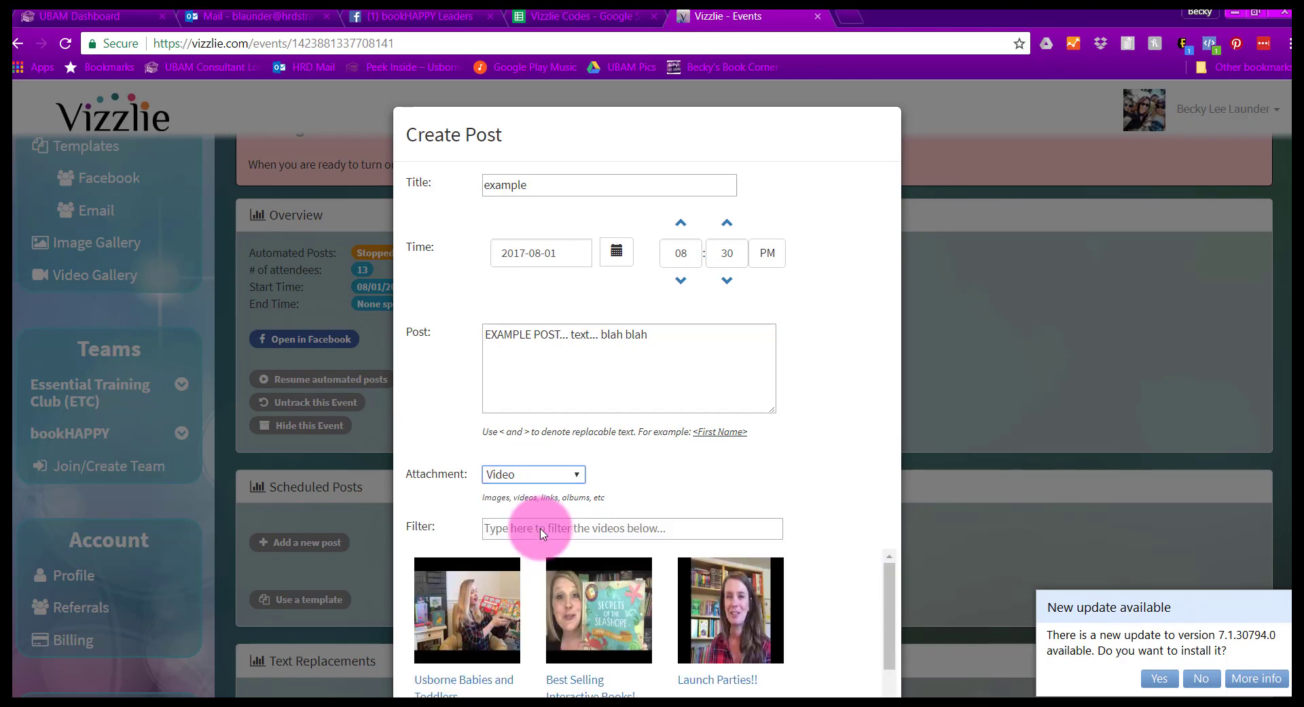
pyautogui.scroll(-2, 859, 554)
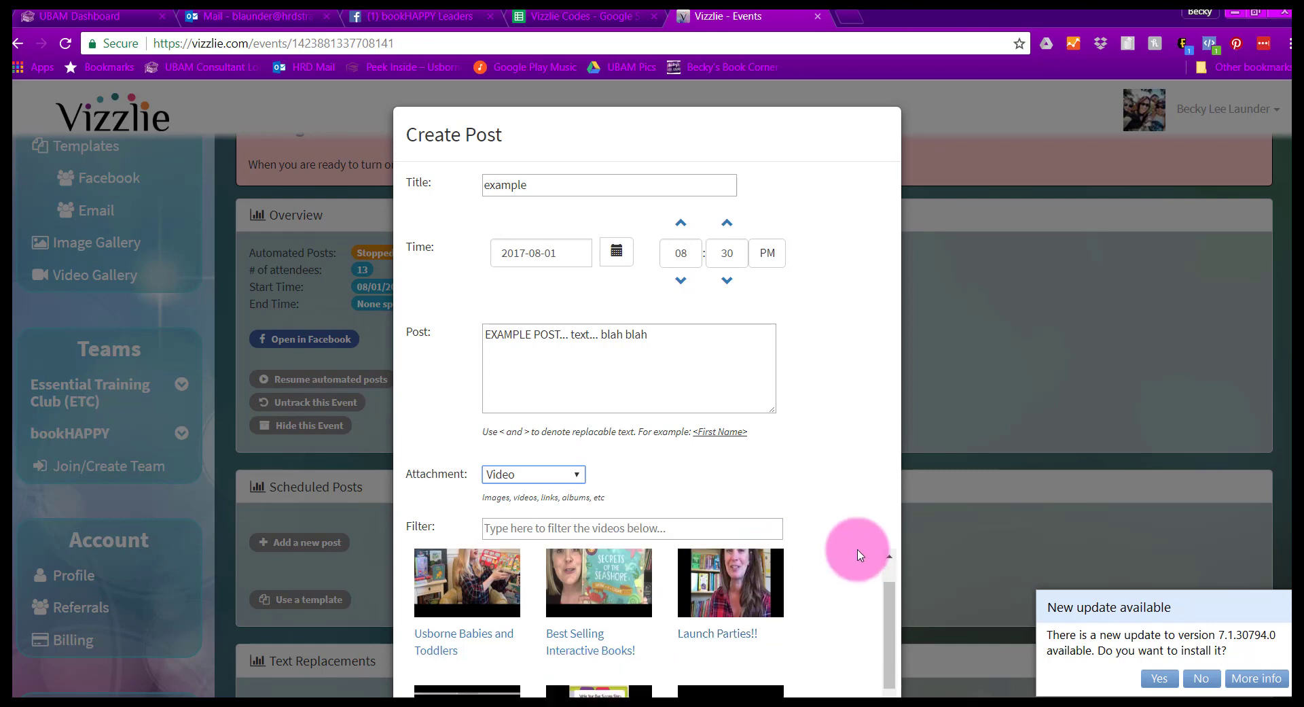
pyautogui.scroll(-3, 856, 554)
pyautogui.scroll(5, 850, 553)
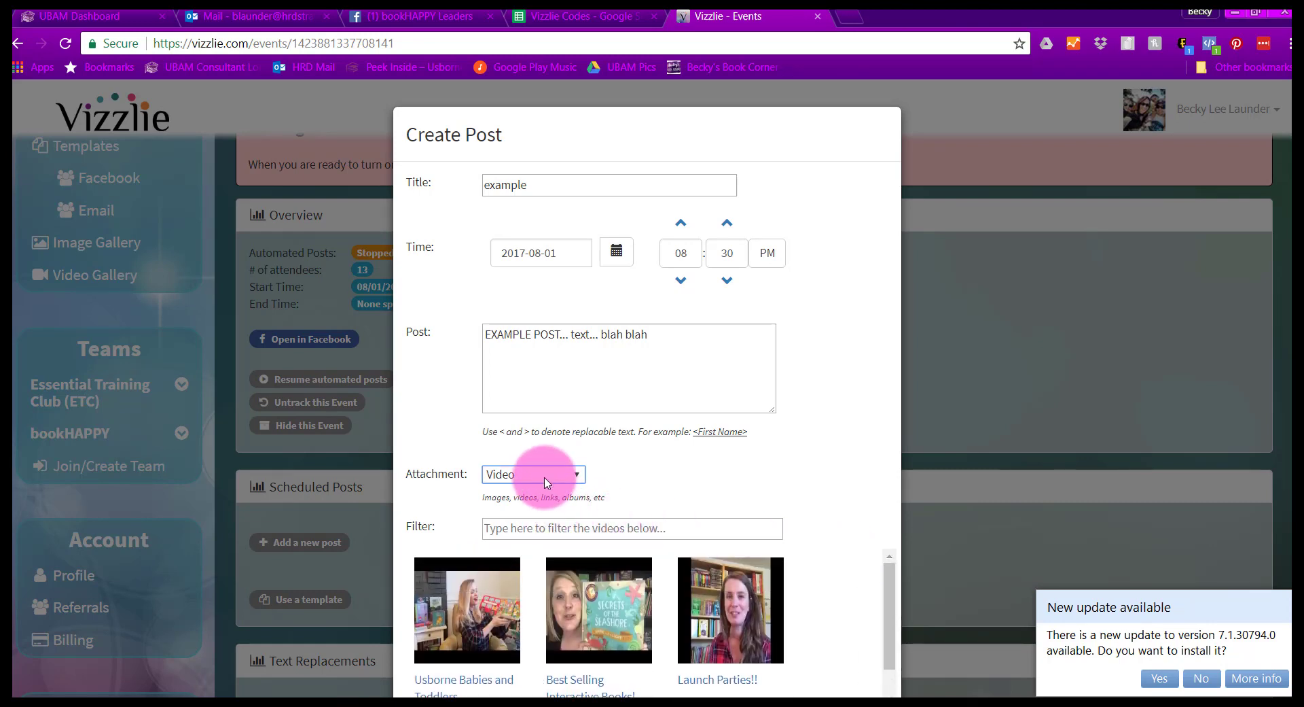
# Try Facebook Album and Web Link, reset the attachment to None, and cancel the draft.
pyautogui.click(545, 479)
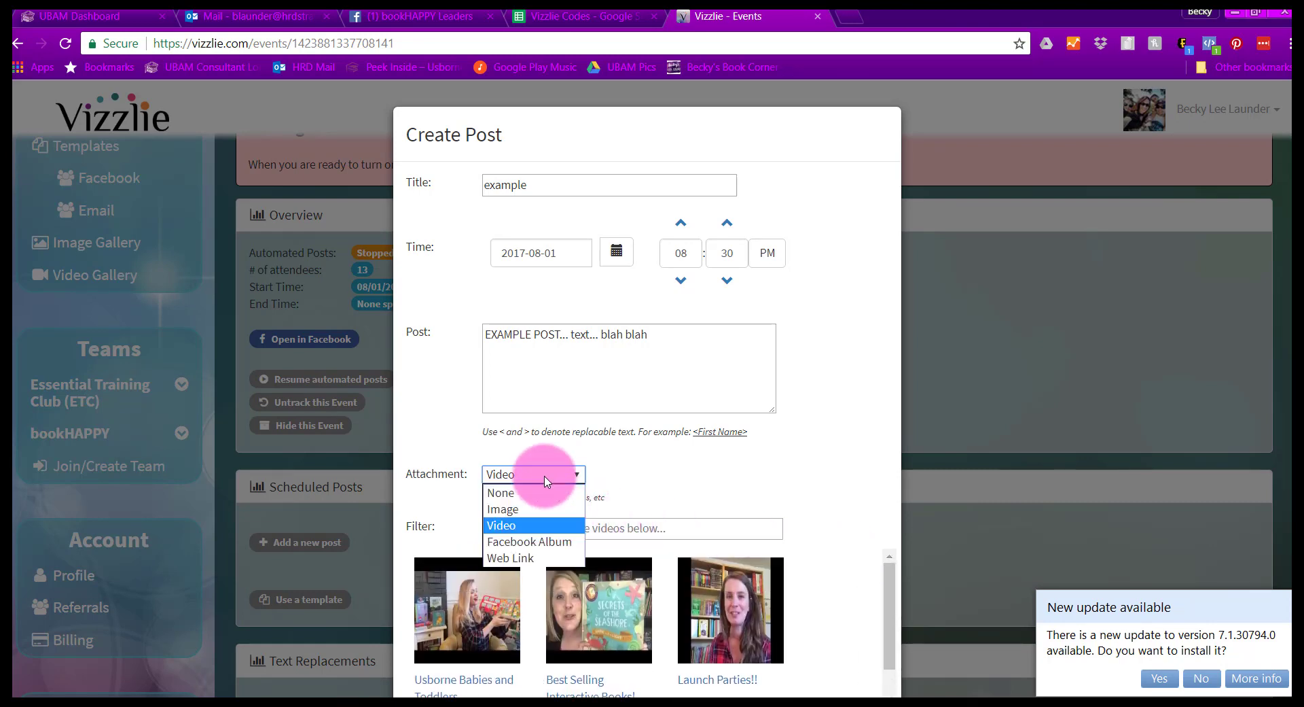
pyautogui.click(547, 542)
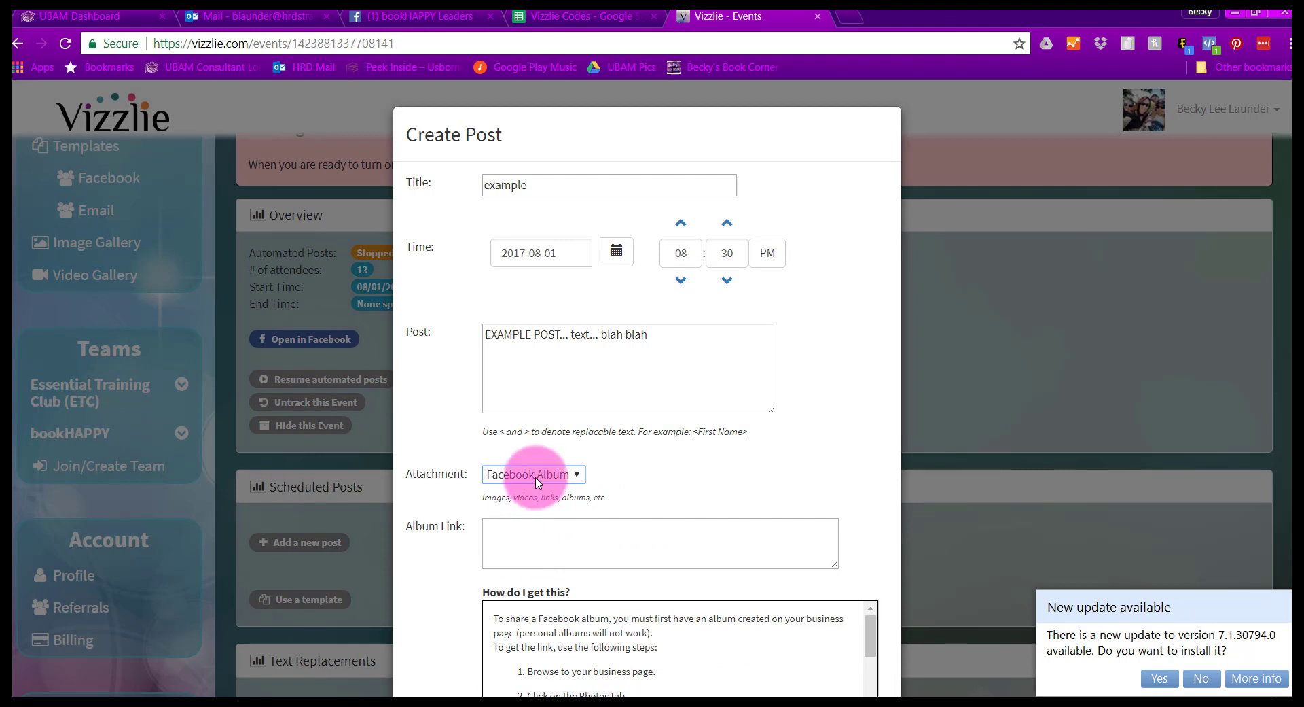
pyautogui.click(537, 474)
pyautogui.click(539, 558)
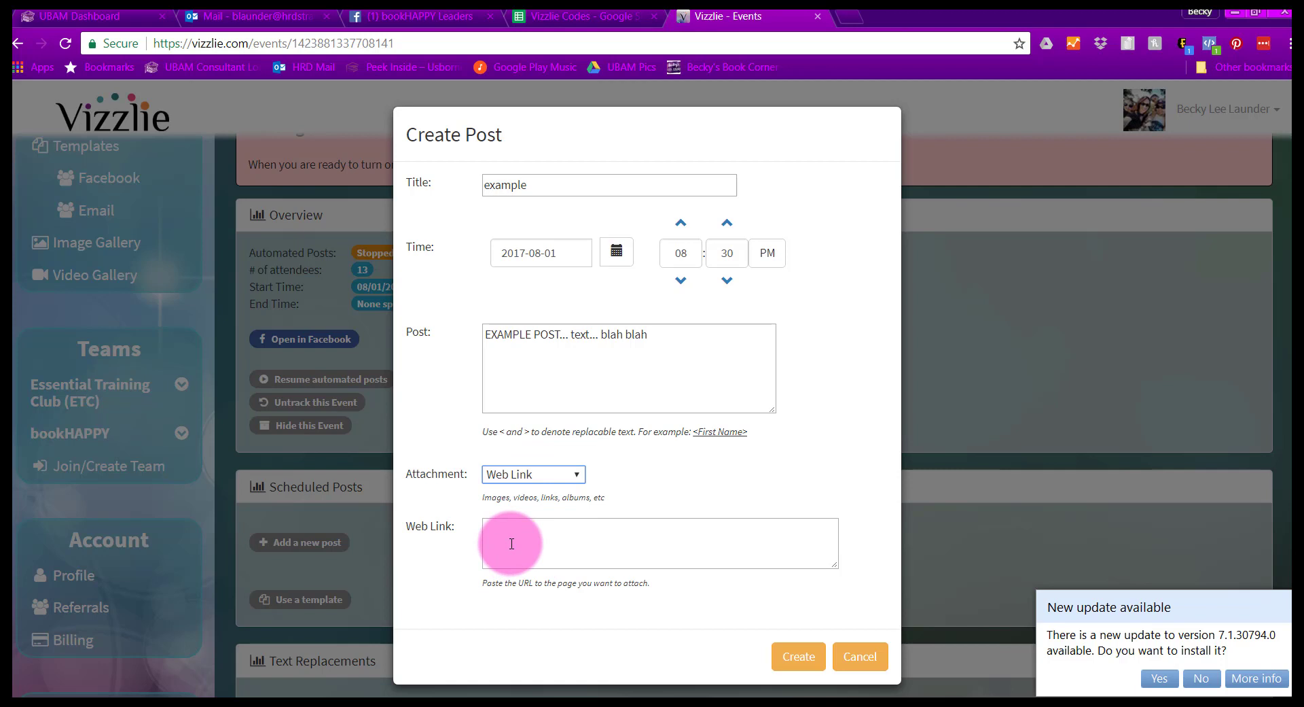
pyautogui.click(513, 474)
pyautogui.click(511, 493)
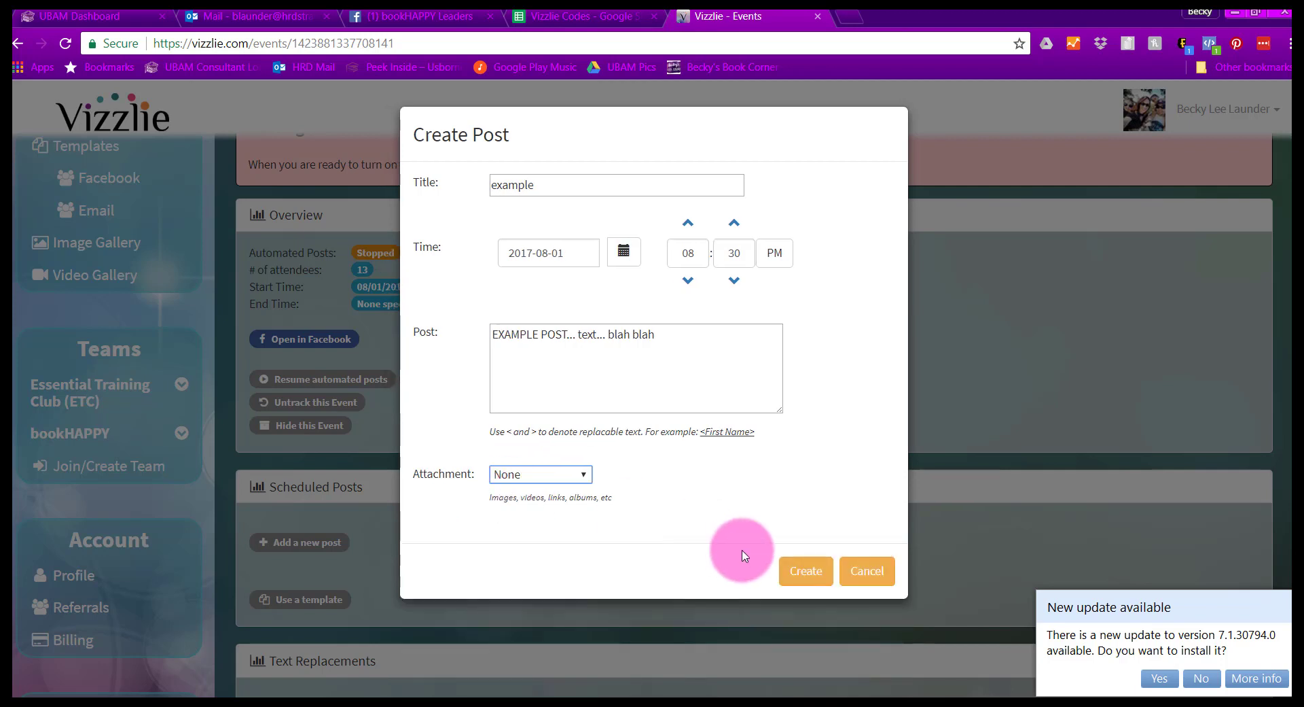
pyautogui.click(881, 576)
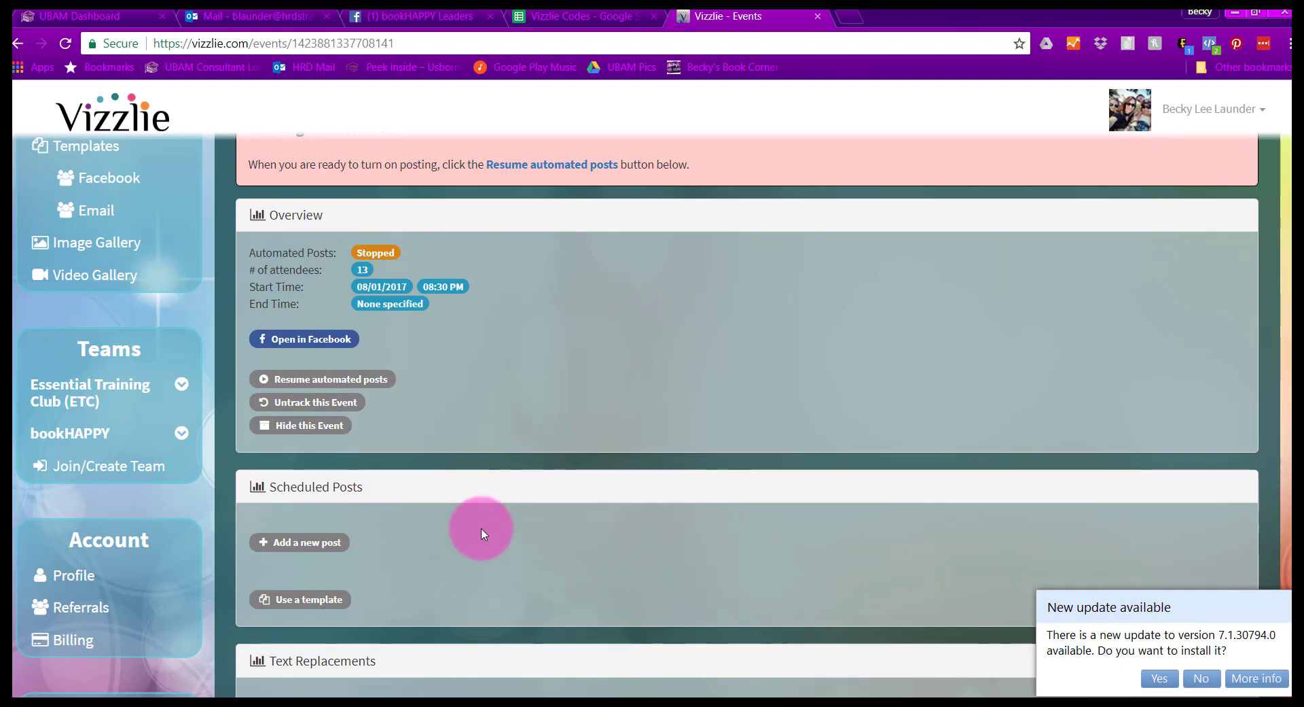
pyautogui.scroll(-3, 481, 534)
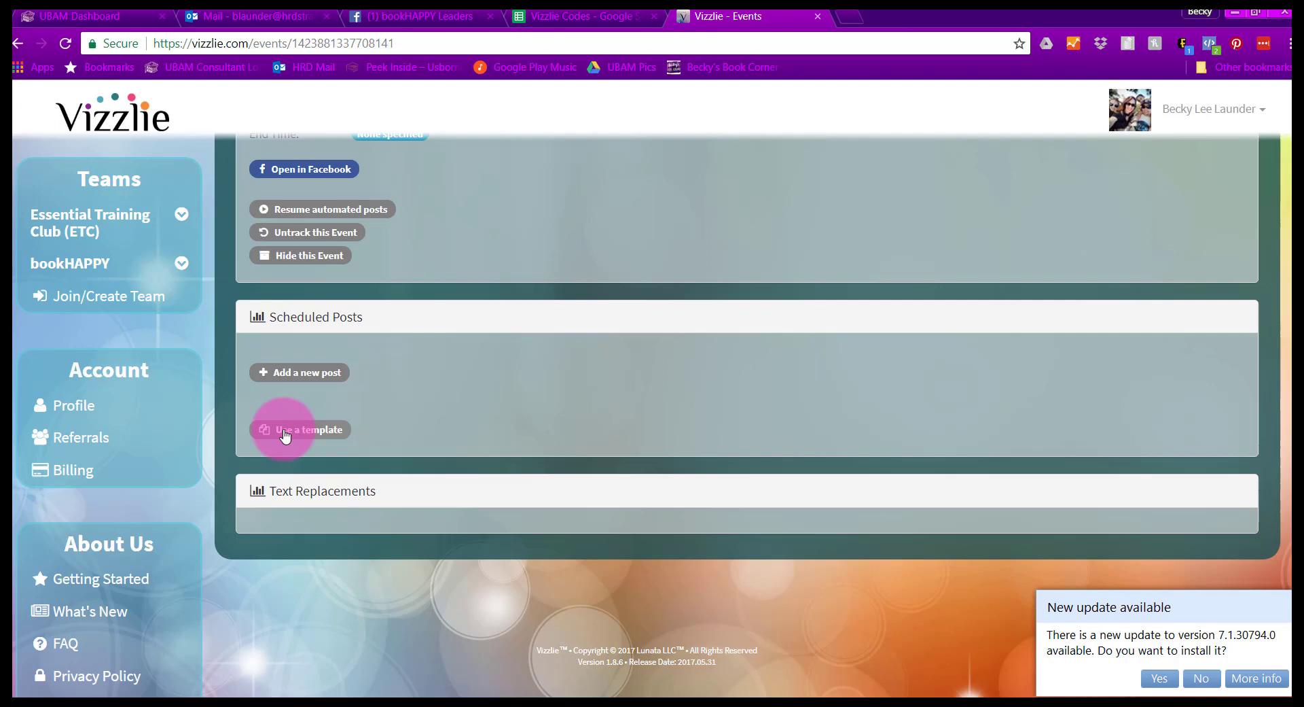
# Load the 'Back to School Party - Amber and Kate' template into the event, keeping the default start time.
pyautogui.click(285, 429)
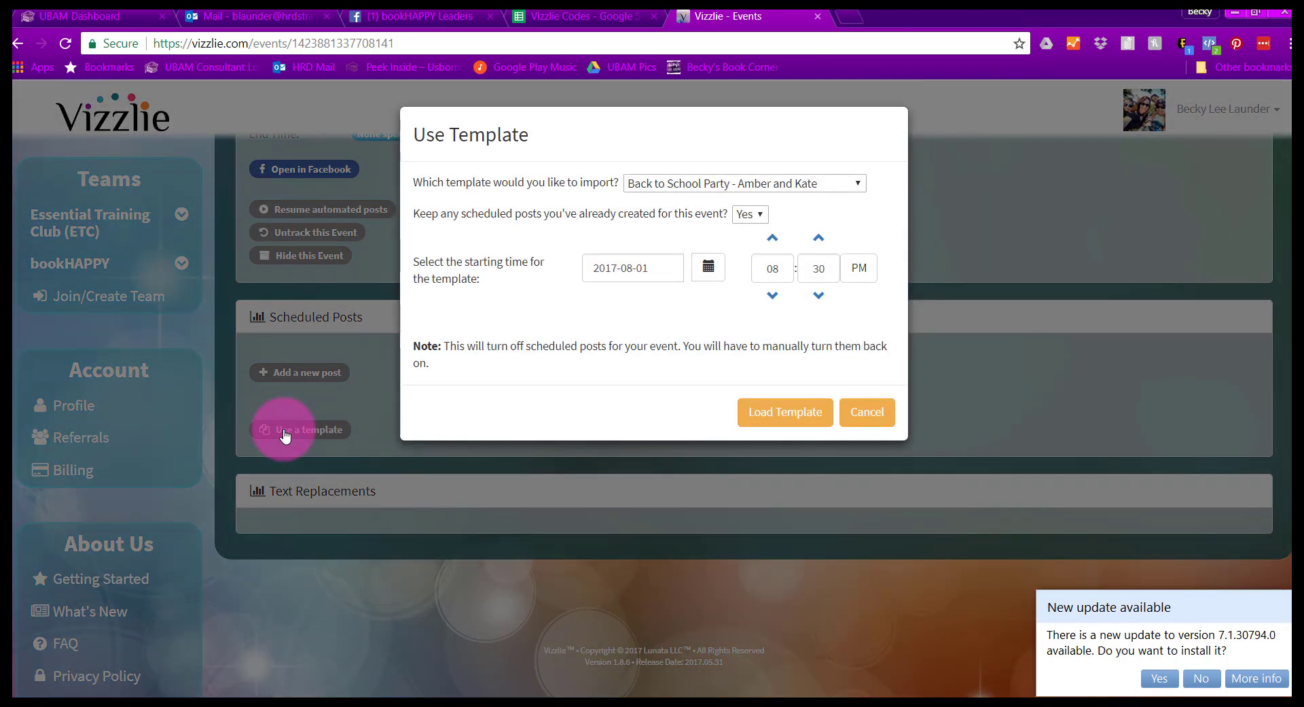
pyautogui.click(663, 193)
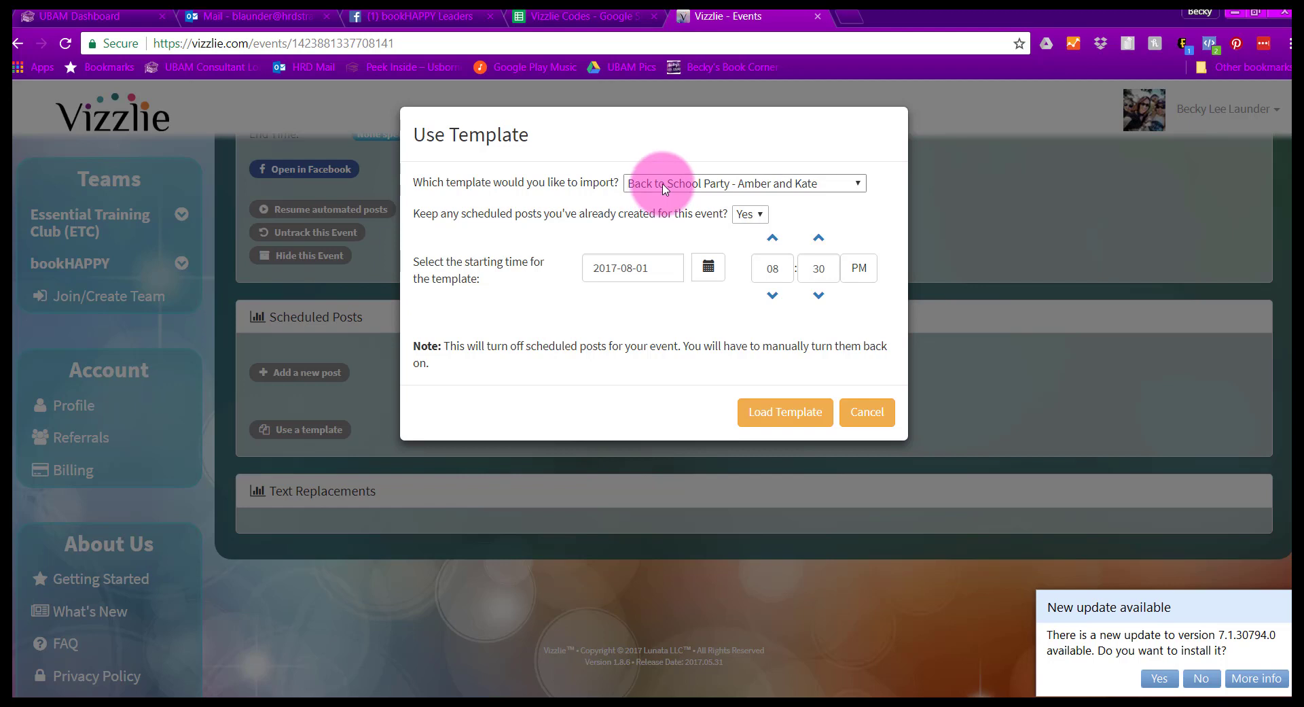
pyautogui.click(666, 186)
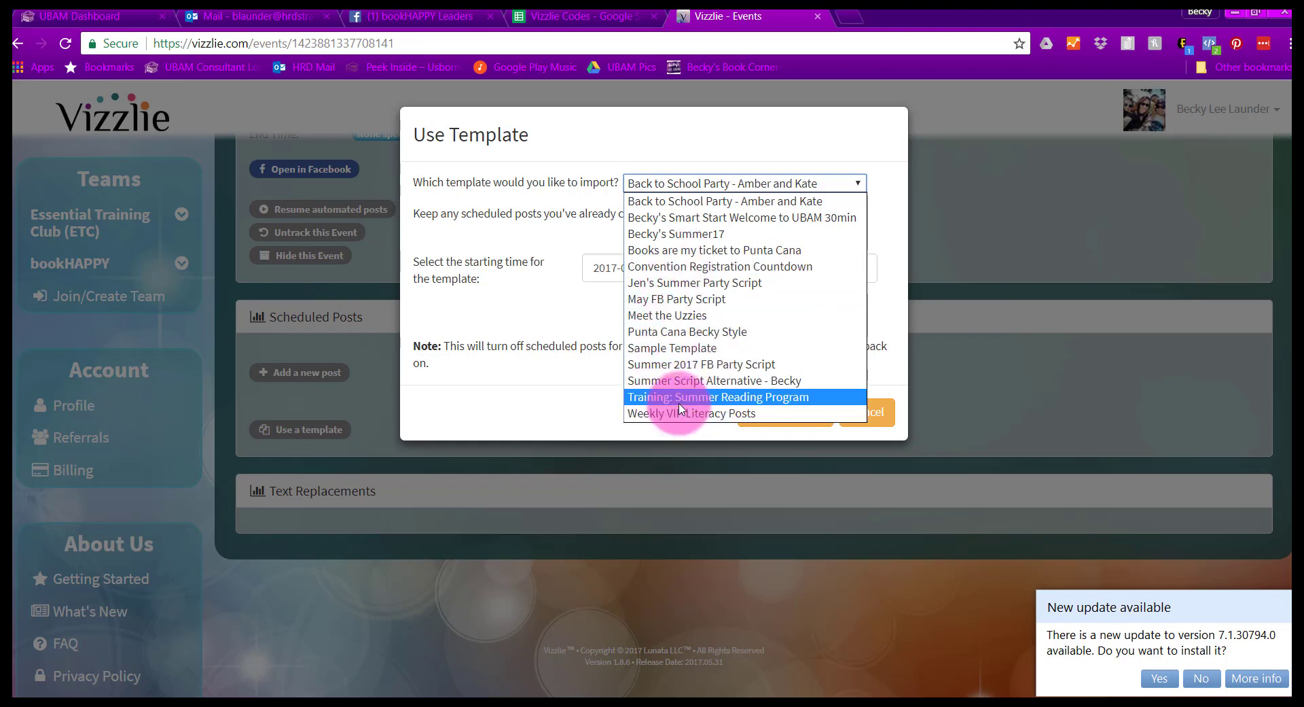
pyautogui.click(680, 208)
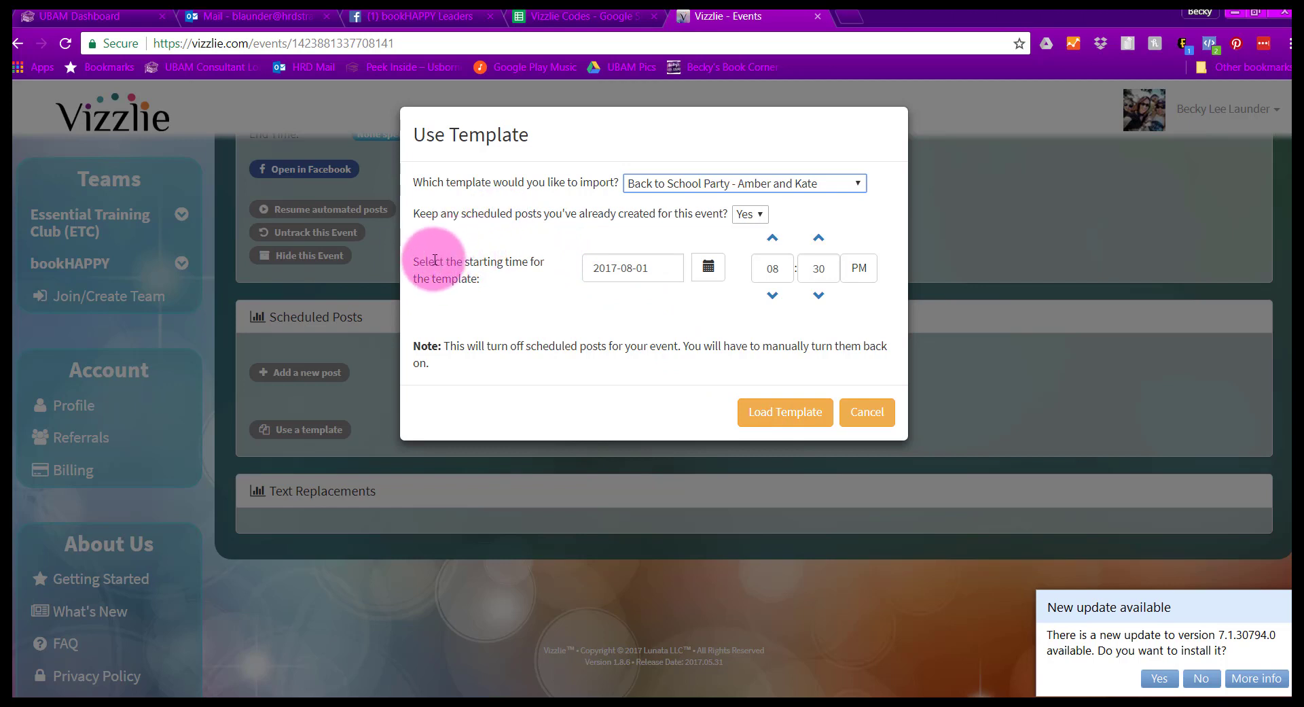
pyautogui.moveTo(419, 266); pyautogui.dragTo(461, 278)
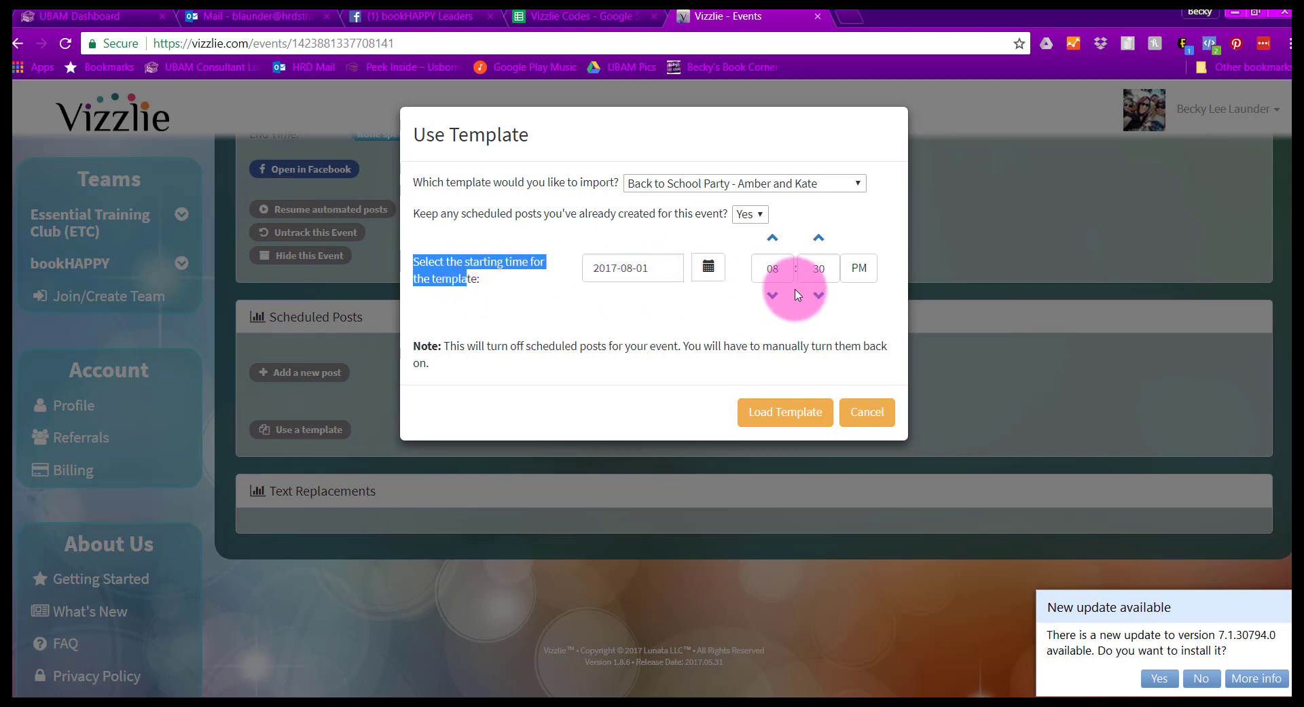
pyautogui.click(794, 411)
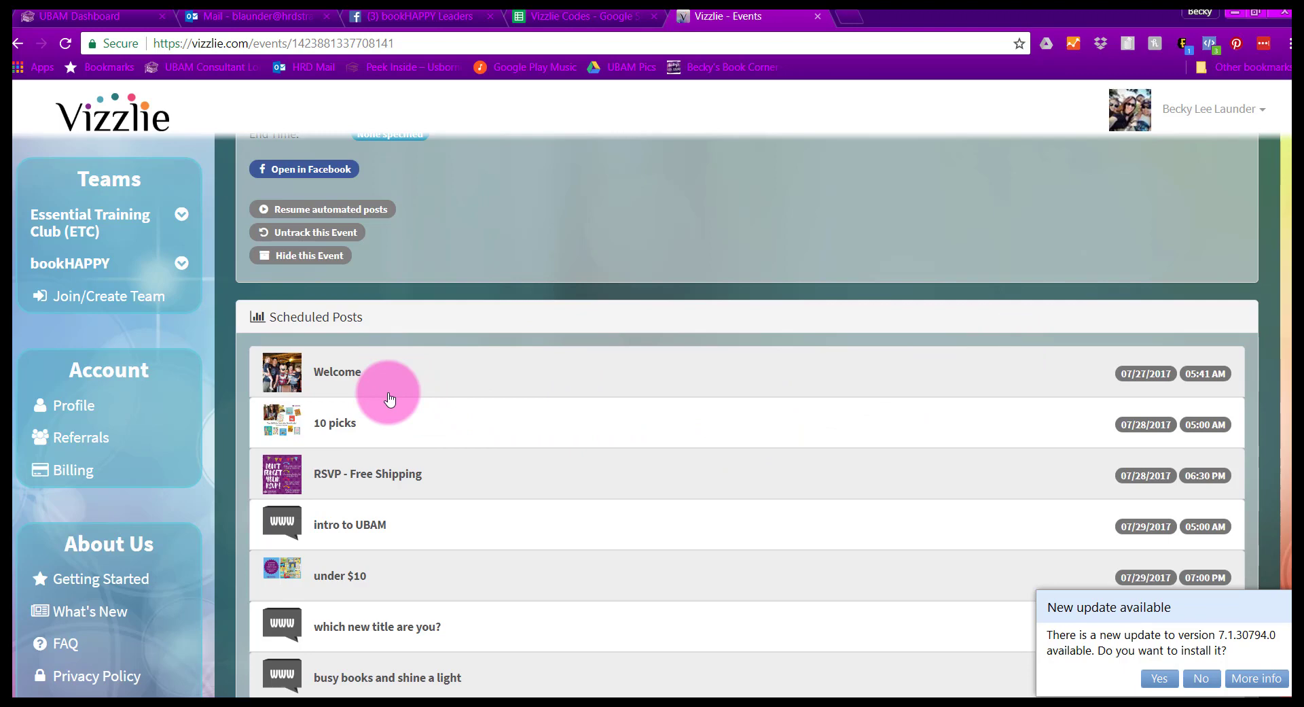
pyautogui.scroll(-1, 849, 630)
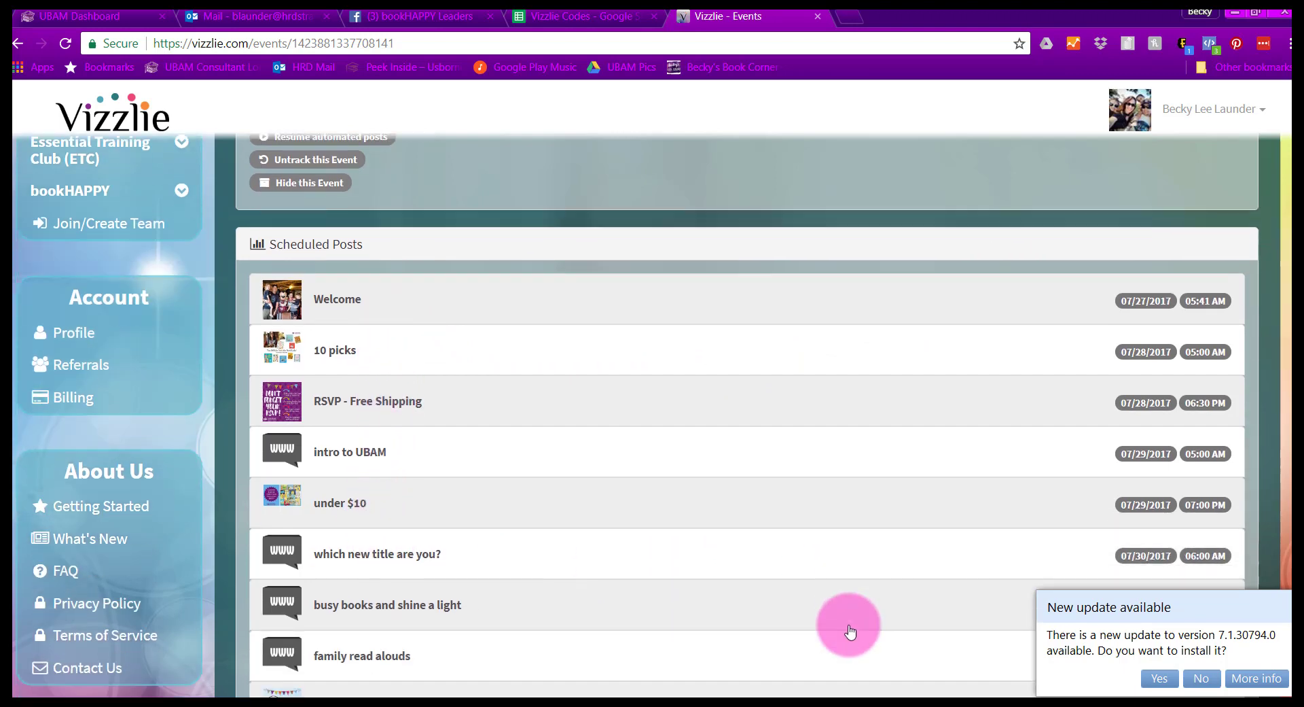
pyautogui.scroll(-1, 850, 630)
pyautogui.scroll(-1, 607, 564)
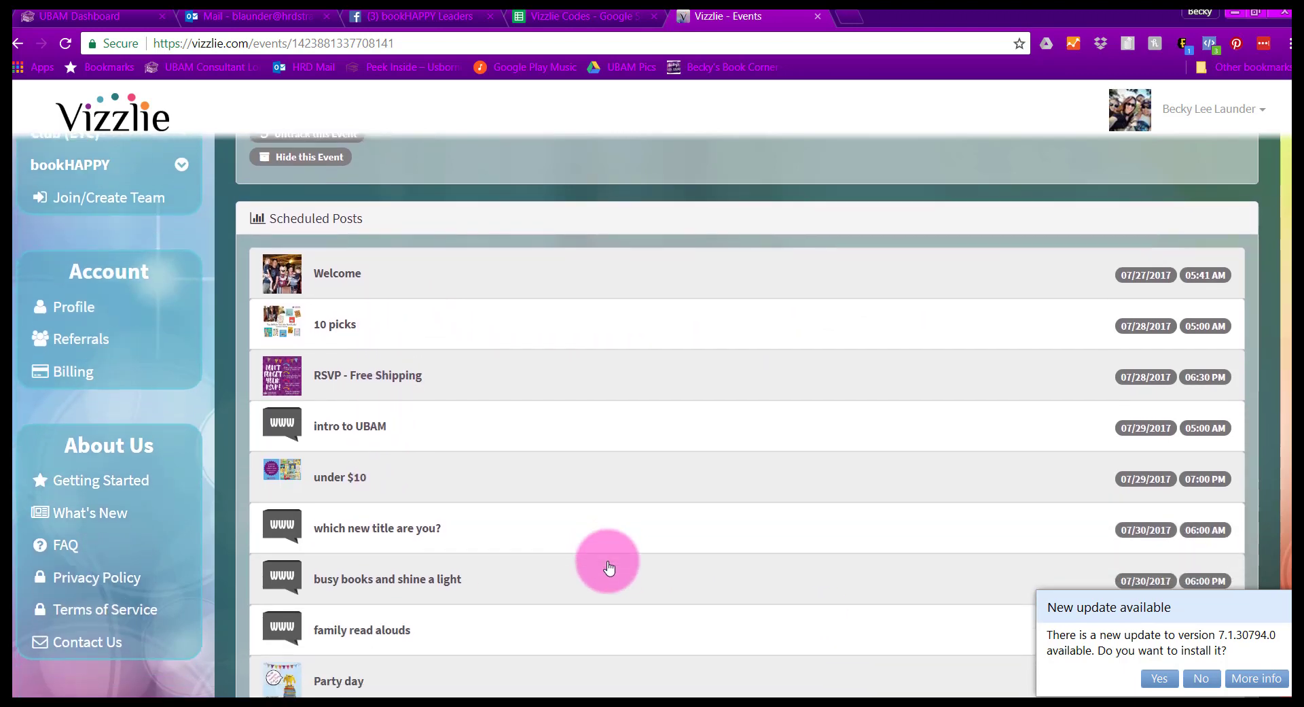
pyautogui.scroll(-2, 609, 567)
pyautogui.scroll(-2, 609, 568)
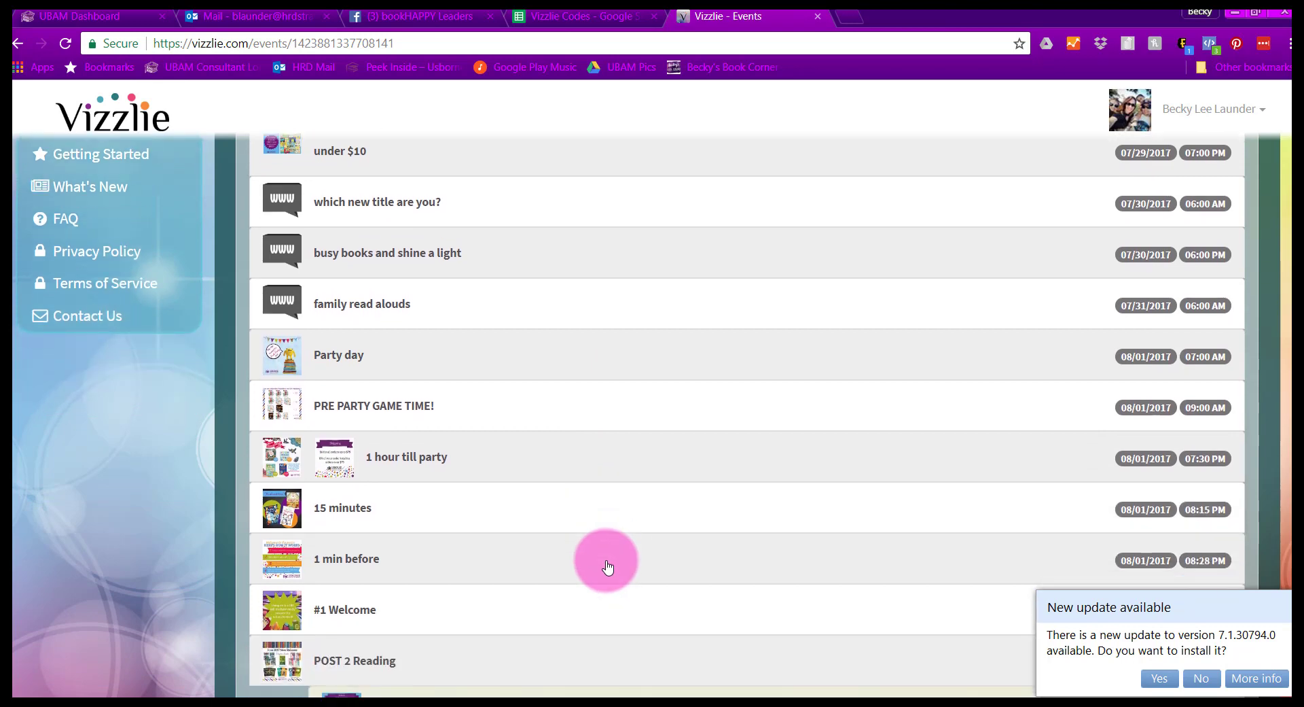
pyautogui.scroll(-1, 594, 543)
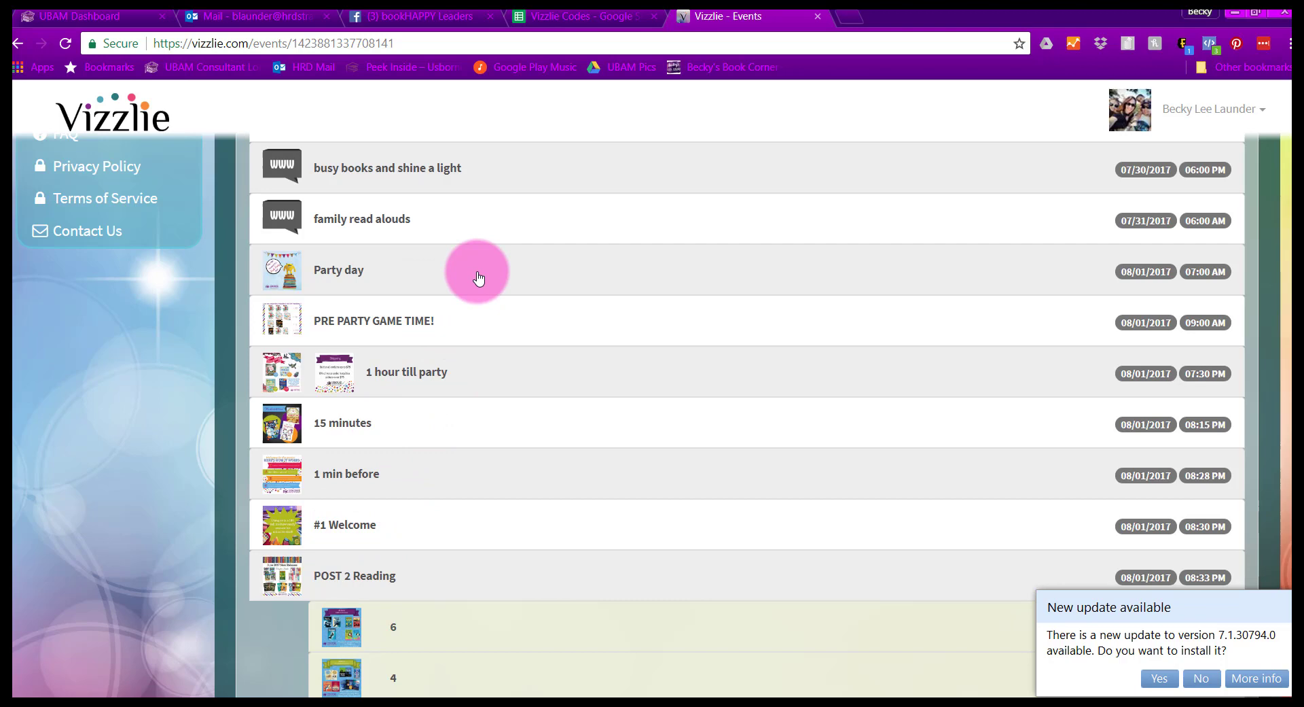
pyautogui.scroll(3, 451, 344)
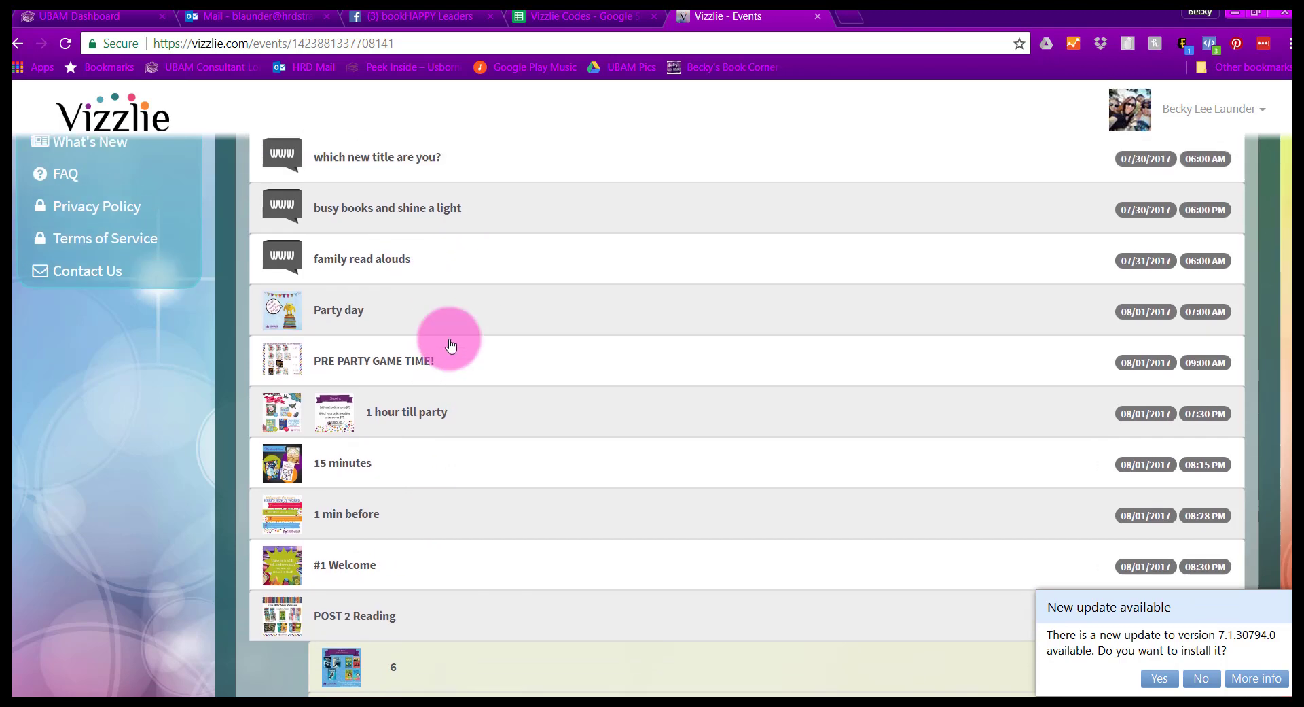
pyautogui.scroll(4, 451, 343)
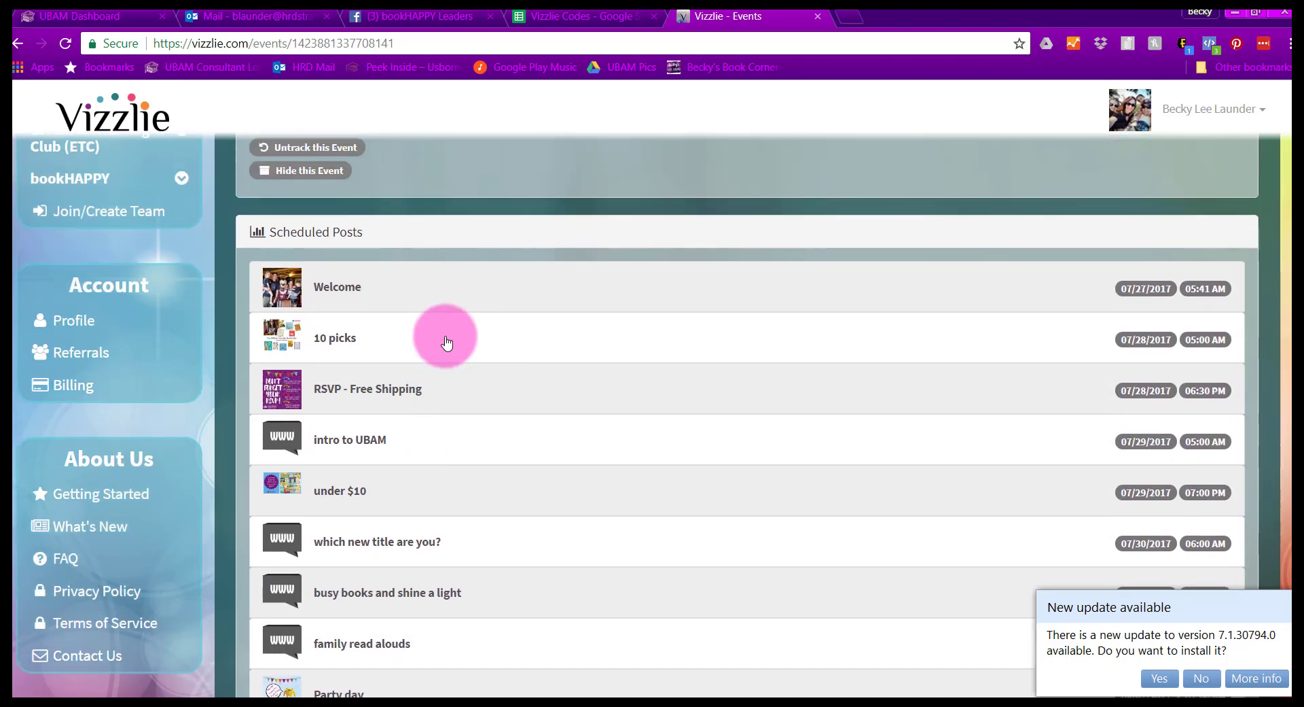
pyautogui.scroll(-15, 629, 428)
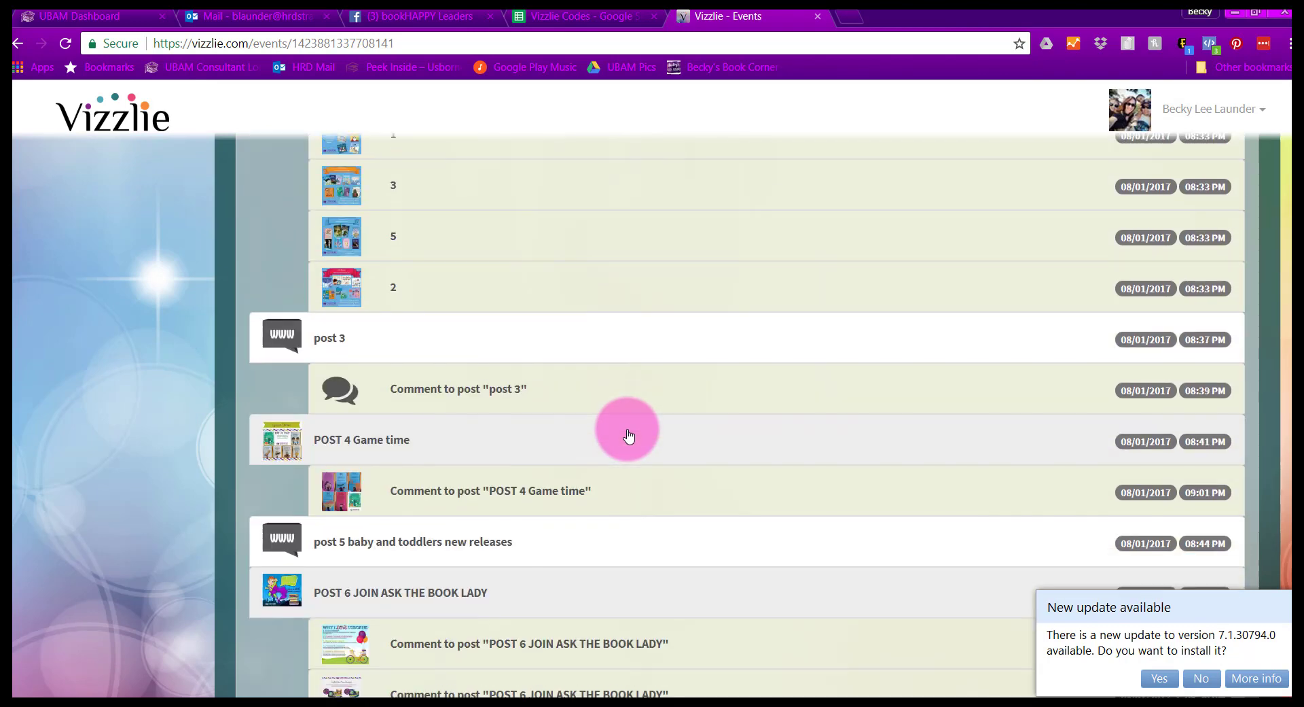
pyautogui.scroll(-8, 630, 436)
pyautogui.scroll(10, 629, 435)
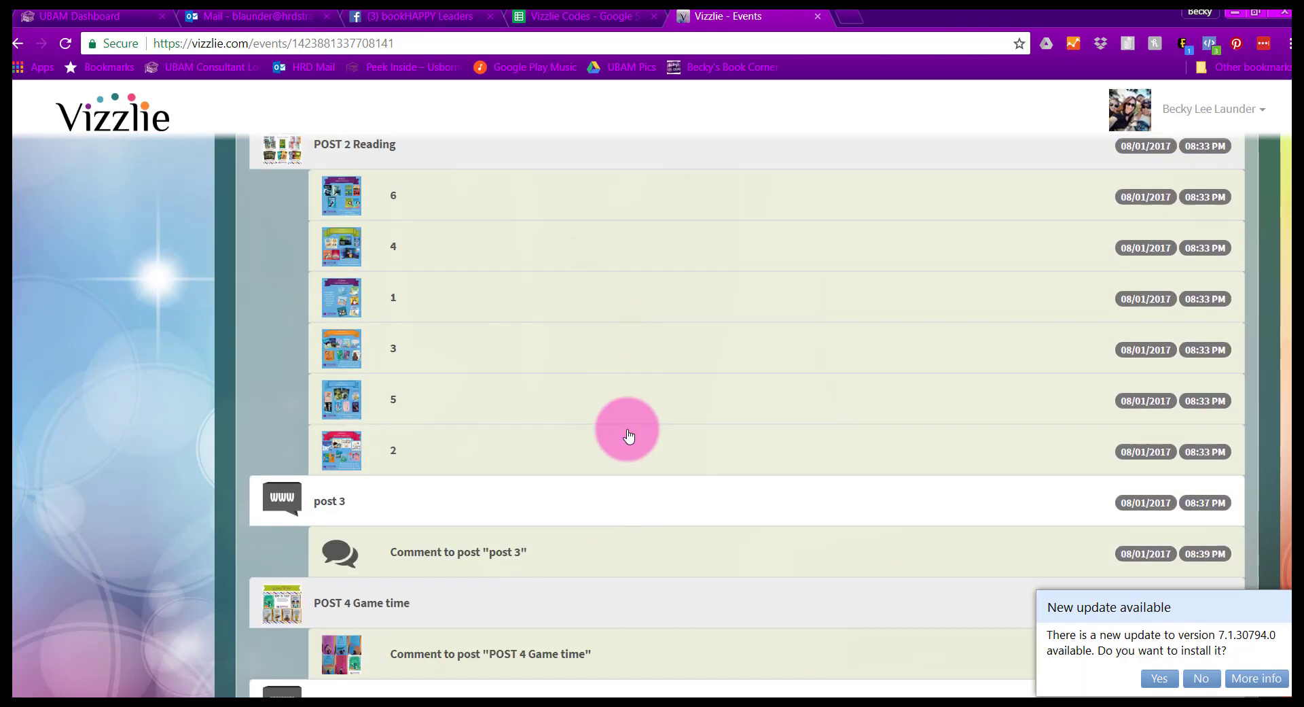
pyautogui.scroll(15, 629, 435)
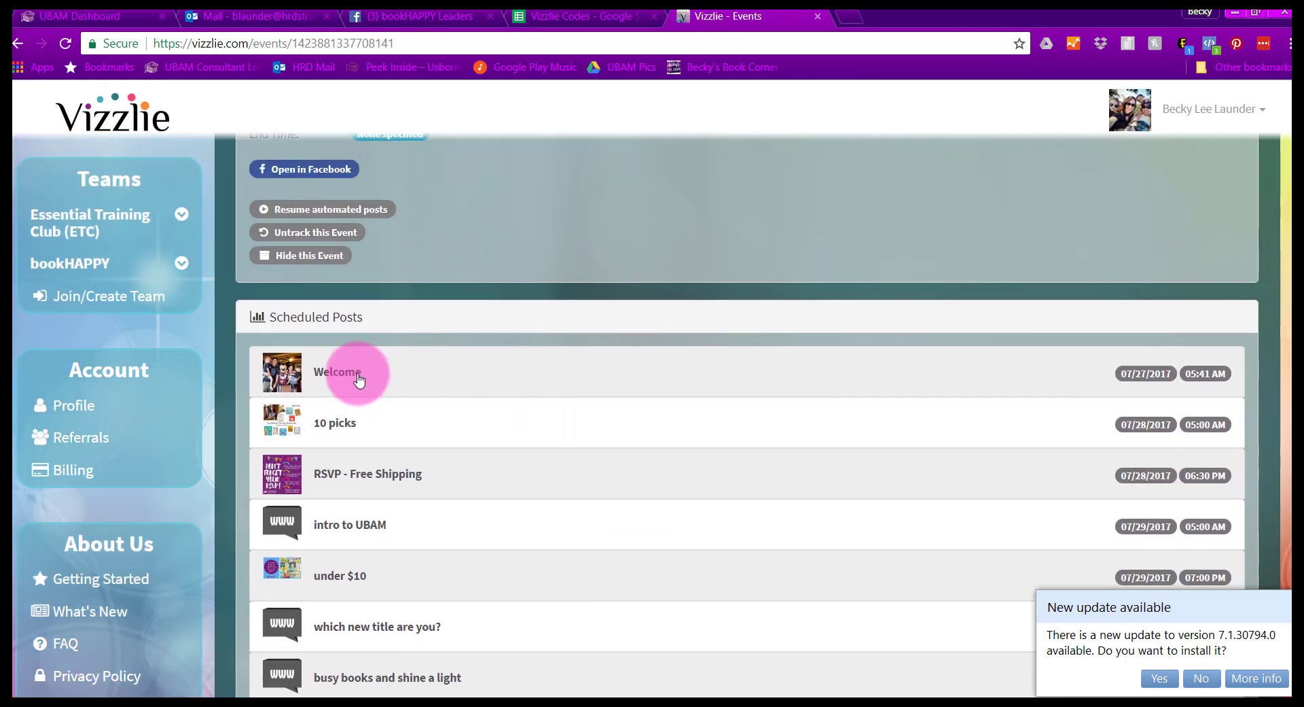
# Open the Welcome post's editor, review its Image attachment gallery, and cancel without changes.
pyautogui.click(359, 379)
pyautogui.click(373, 390)
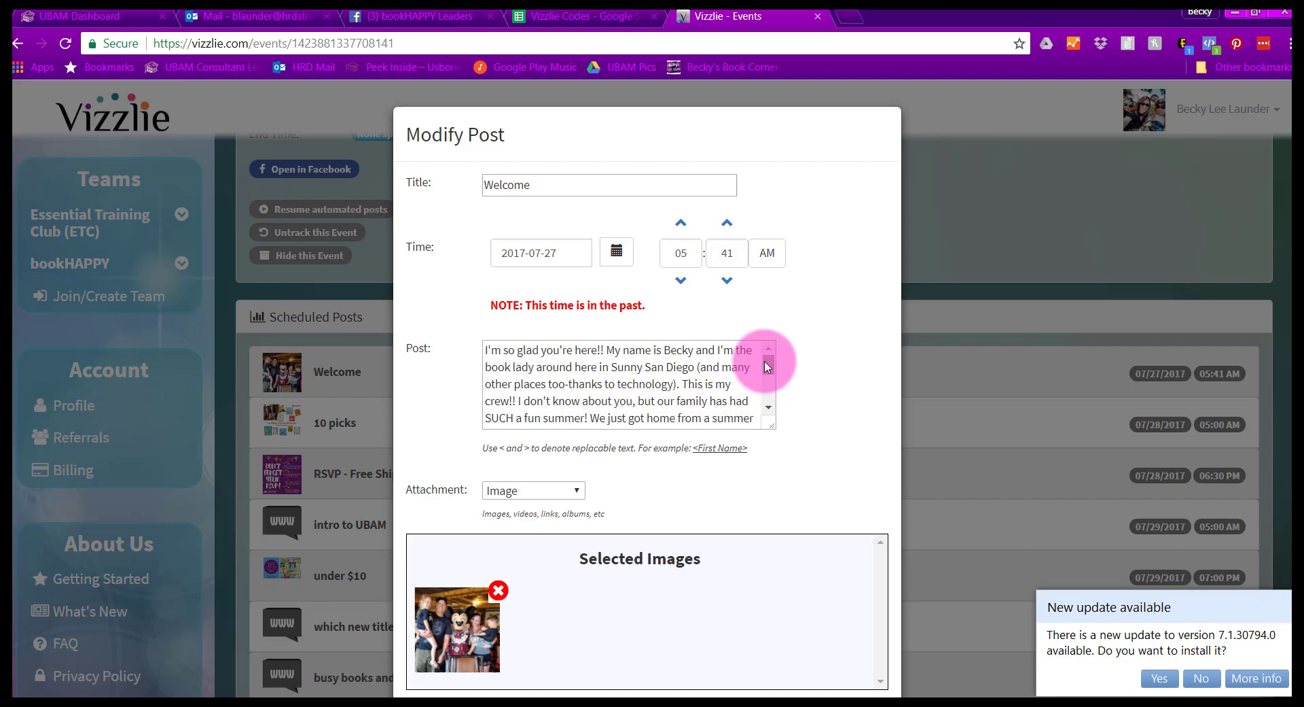
pyautogui.moveTo(769, 365); pyautogui.dragTo(800, 349)
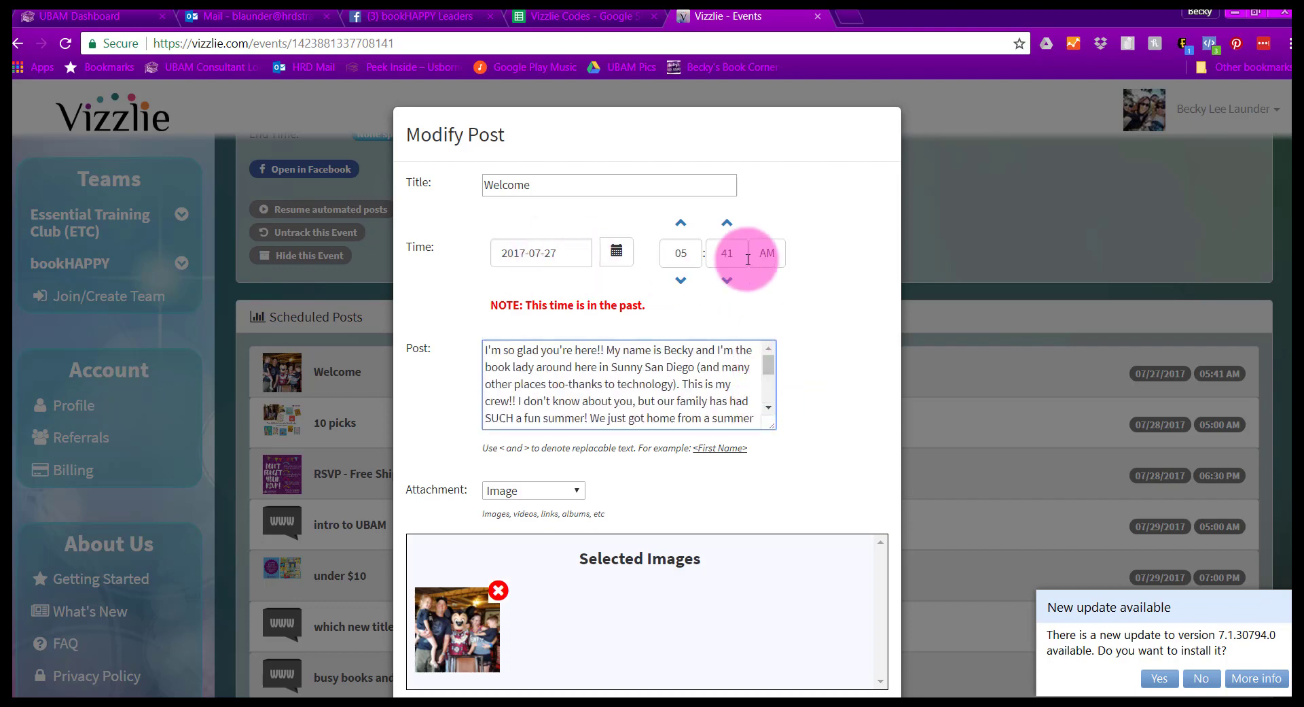
pyautogui.scroll(-5, 761, 353)
pyautogui.click(530, 491)
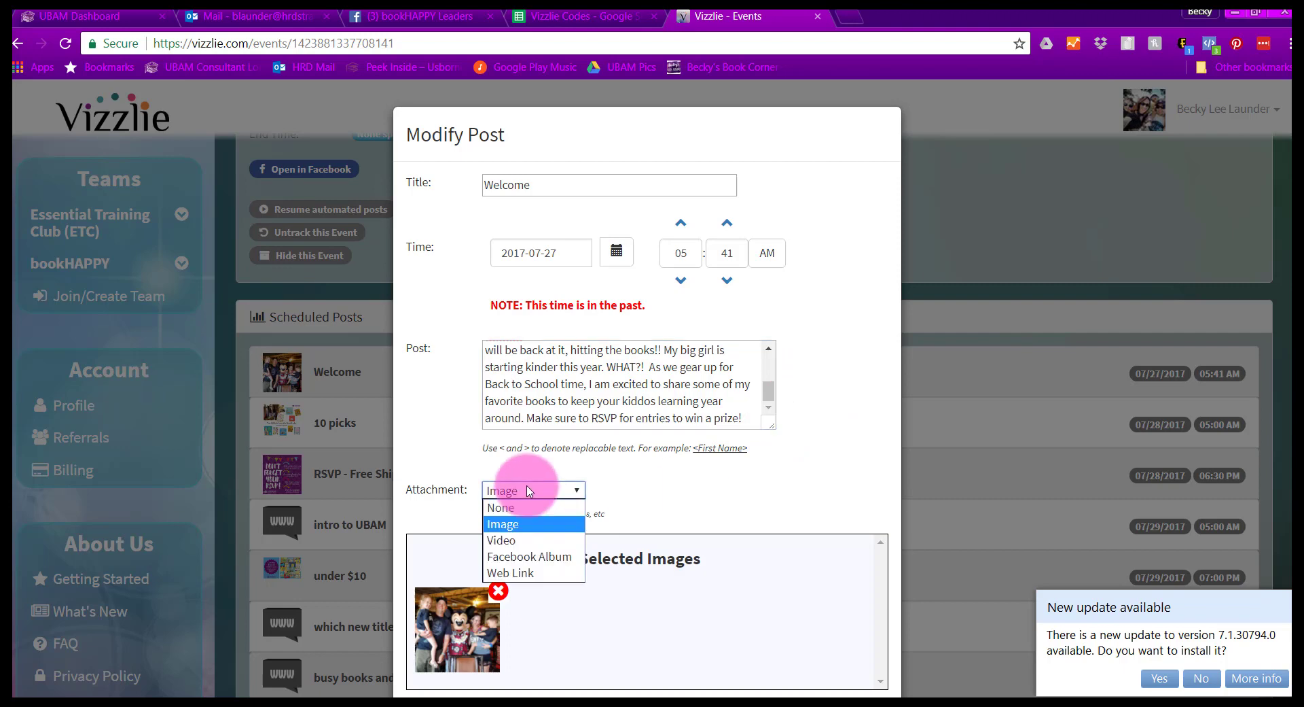
pyautogui.click(537, 501)
pyautogui.scroll(-4, 838, 480)
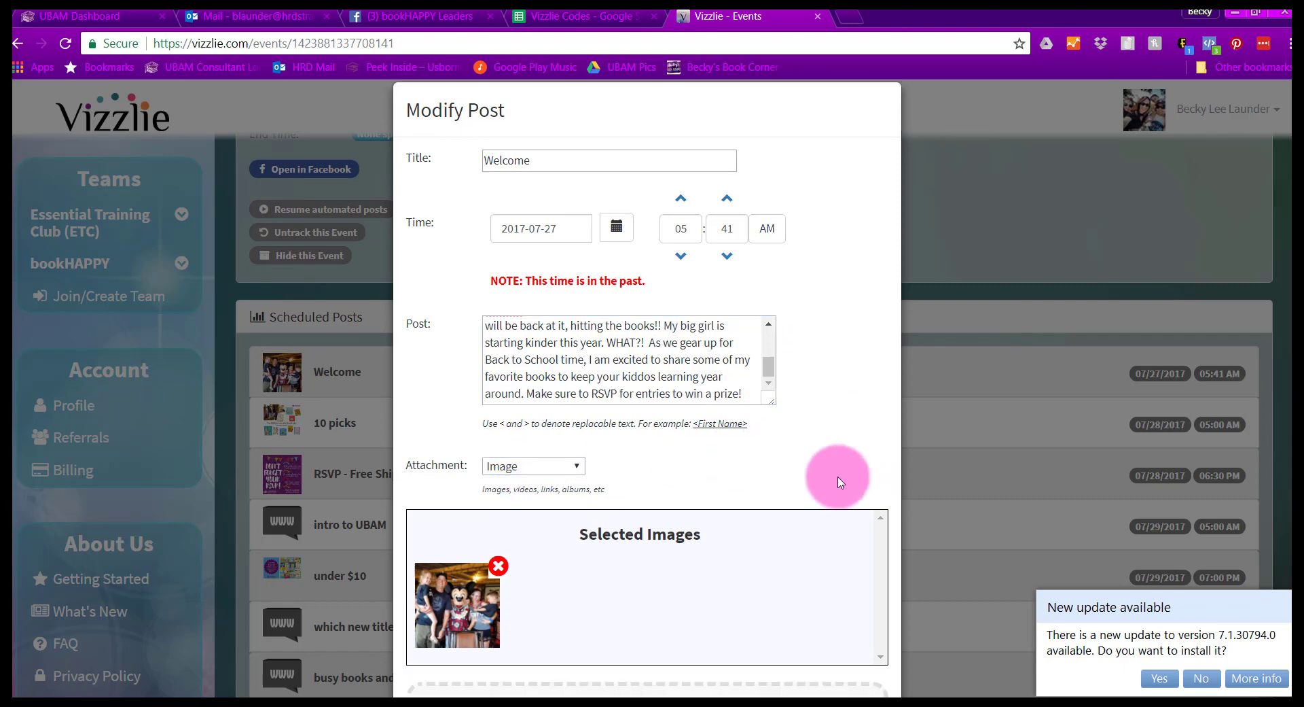
pyautogui.scroll(-3, 844, 573)
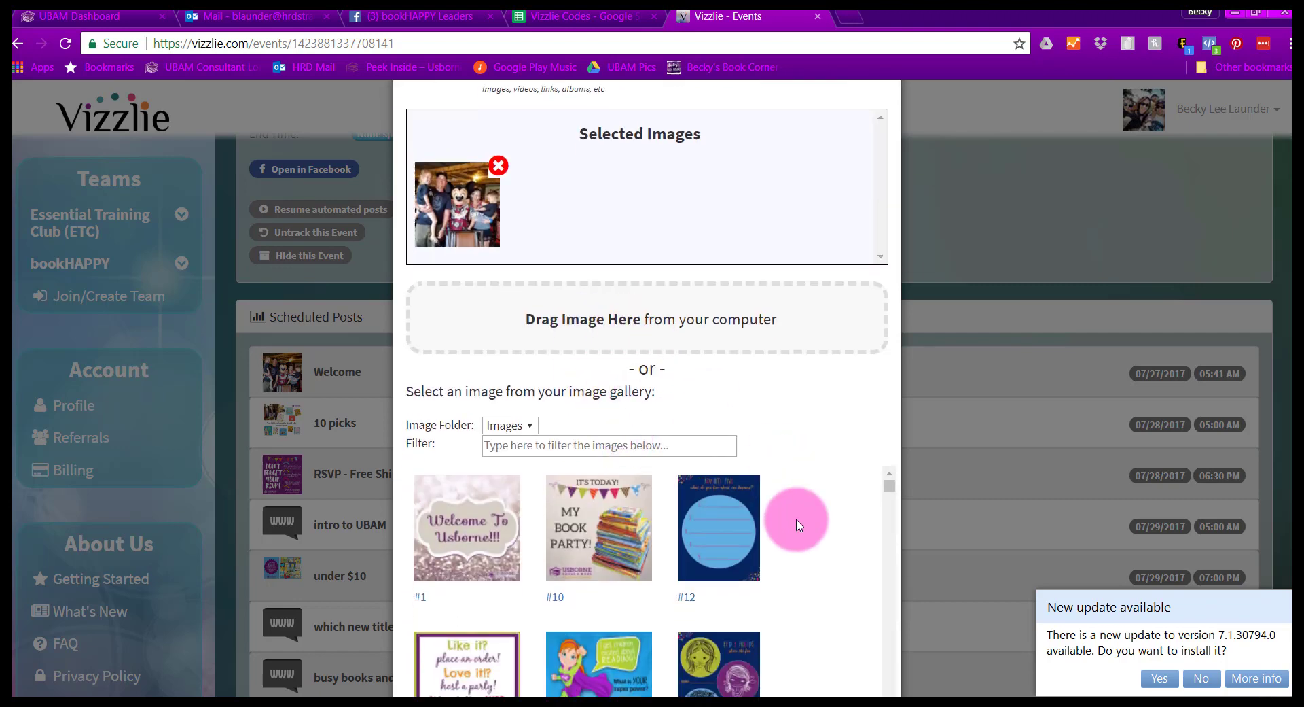
pyautogui.scroll(-4, 877, 434)
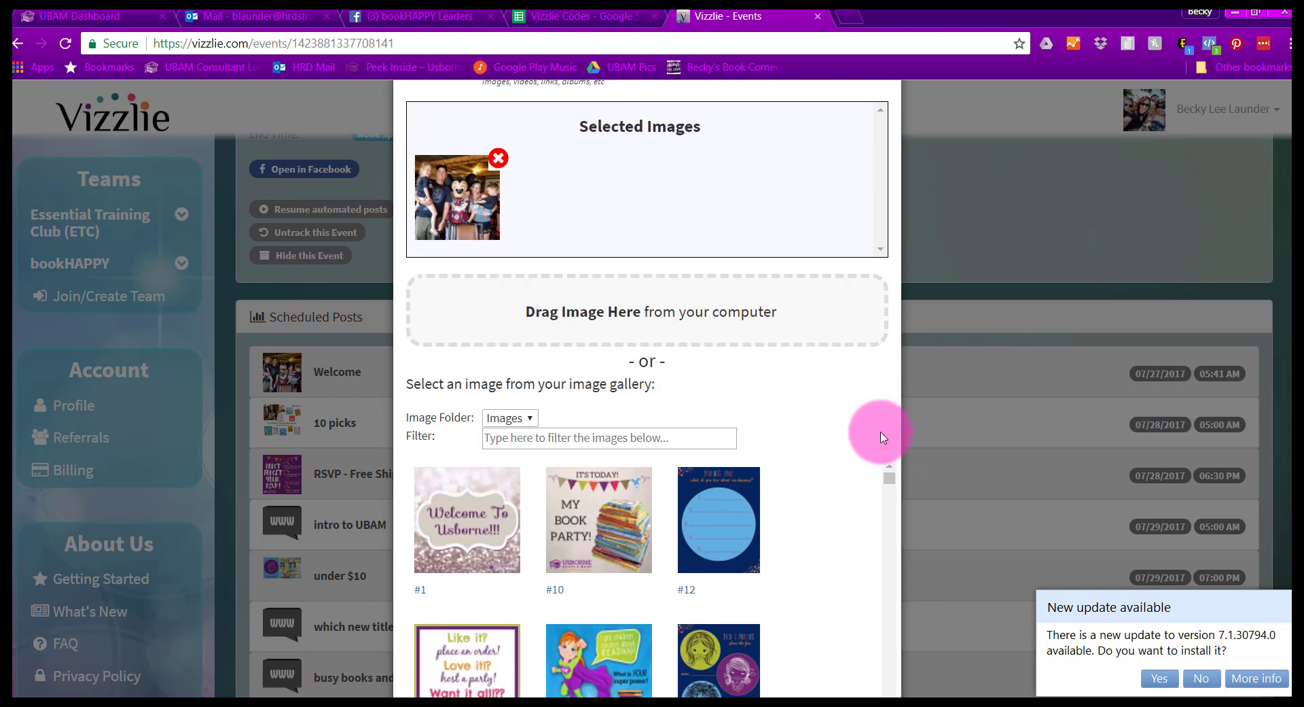
pyautogui.click(853, 650)
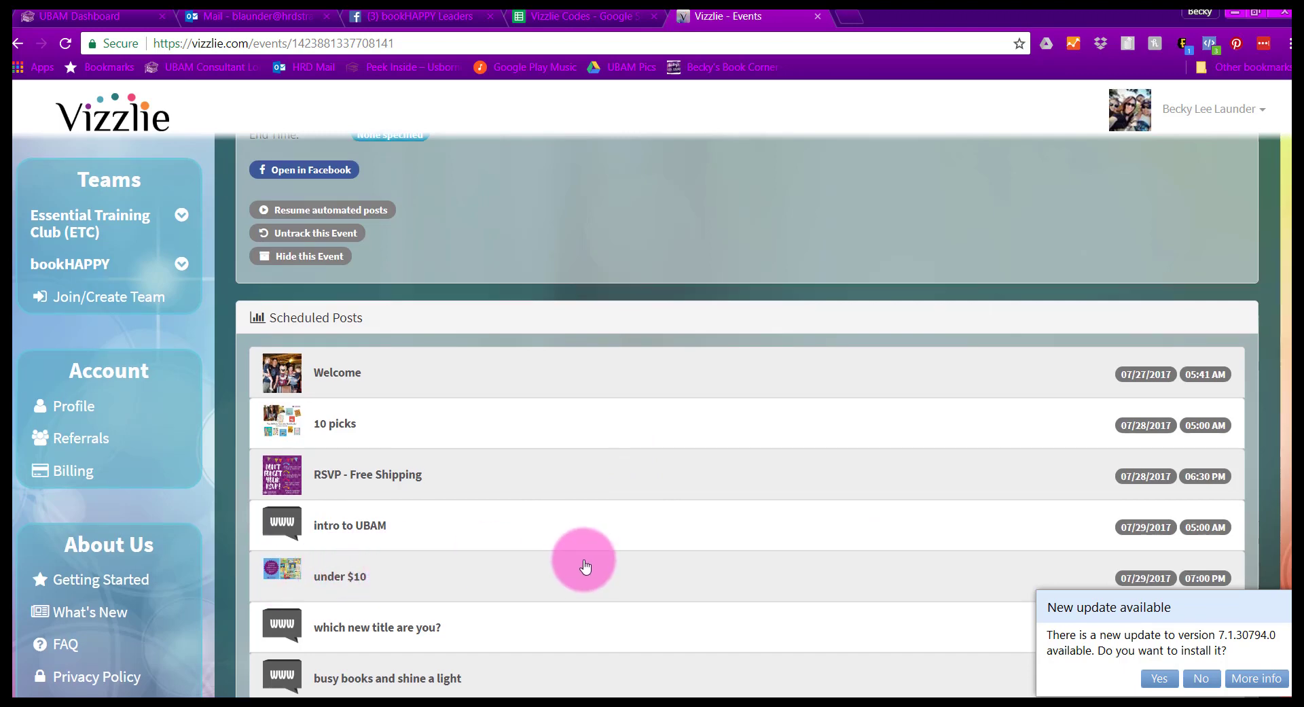
pyautogui.scroll(3, 586, 566)
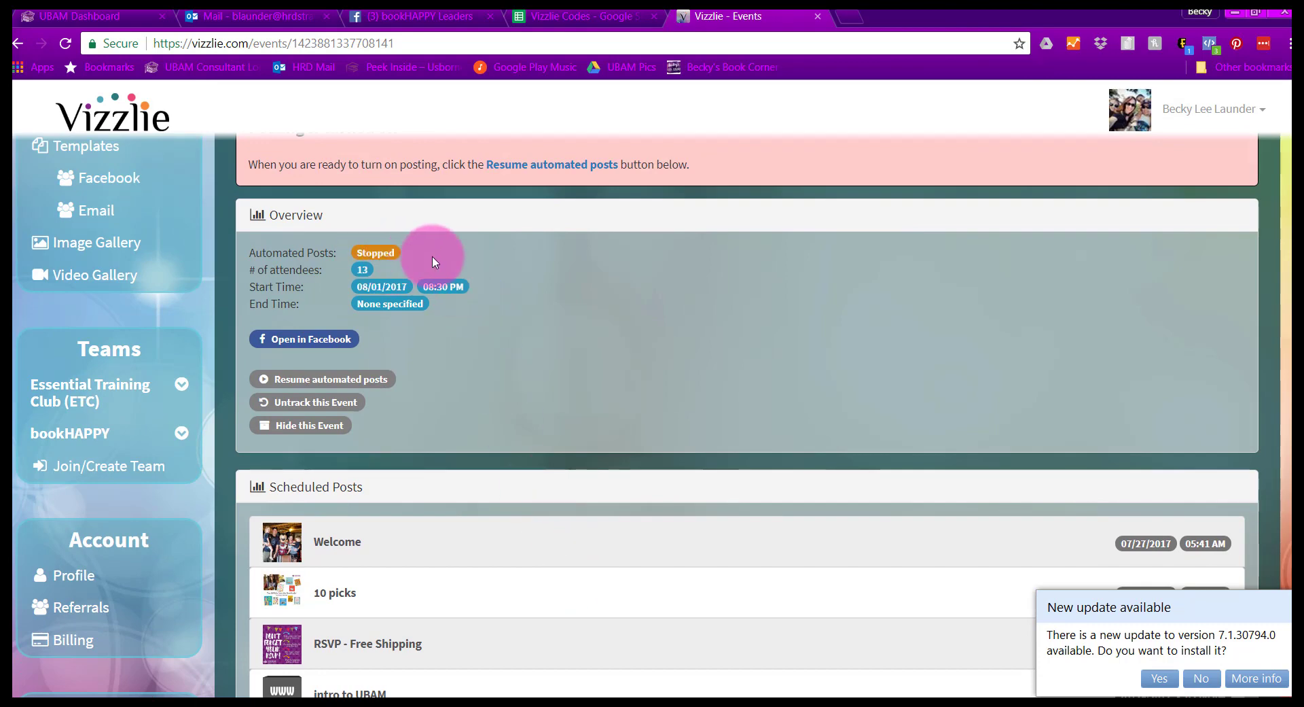
pyautogui.scroll(1, 431, 263)
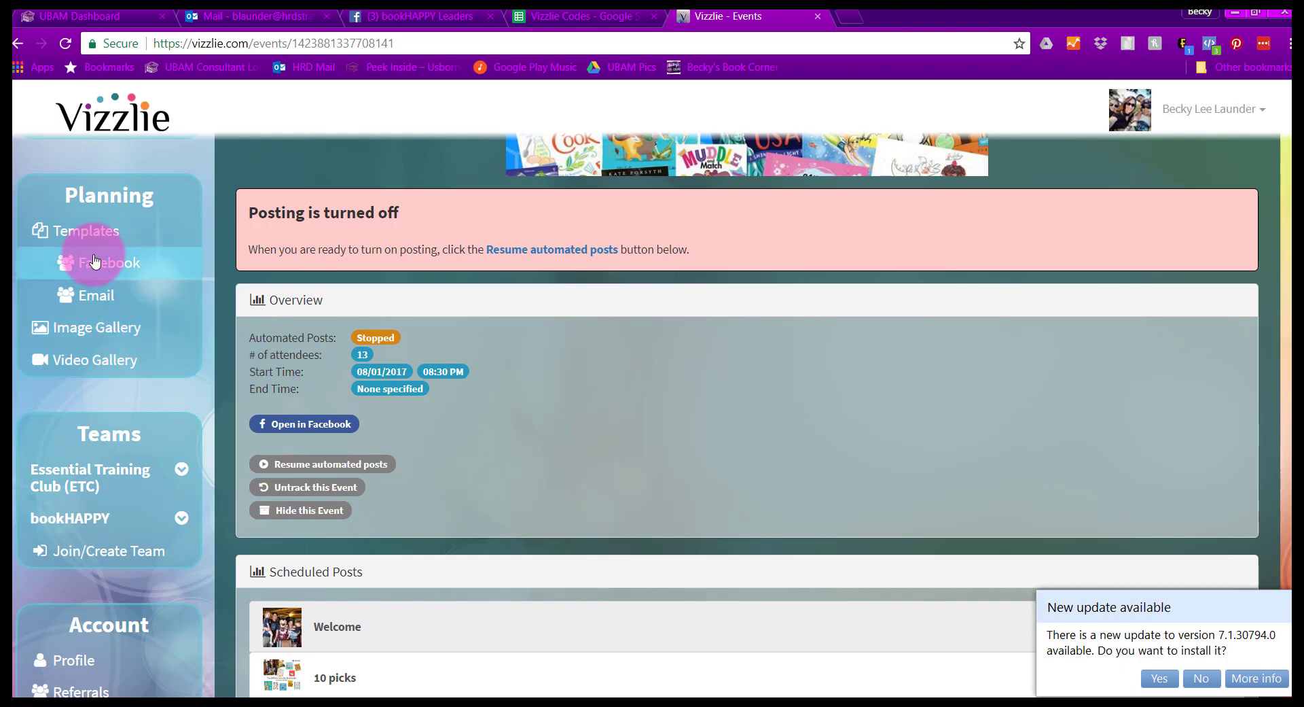
pyautogui.scroll(4, 64, 251)
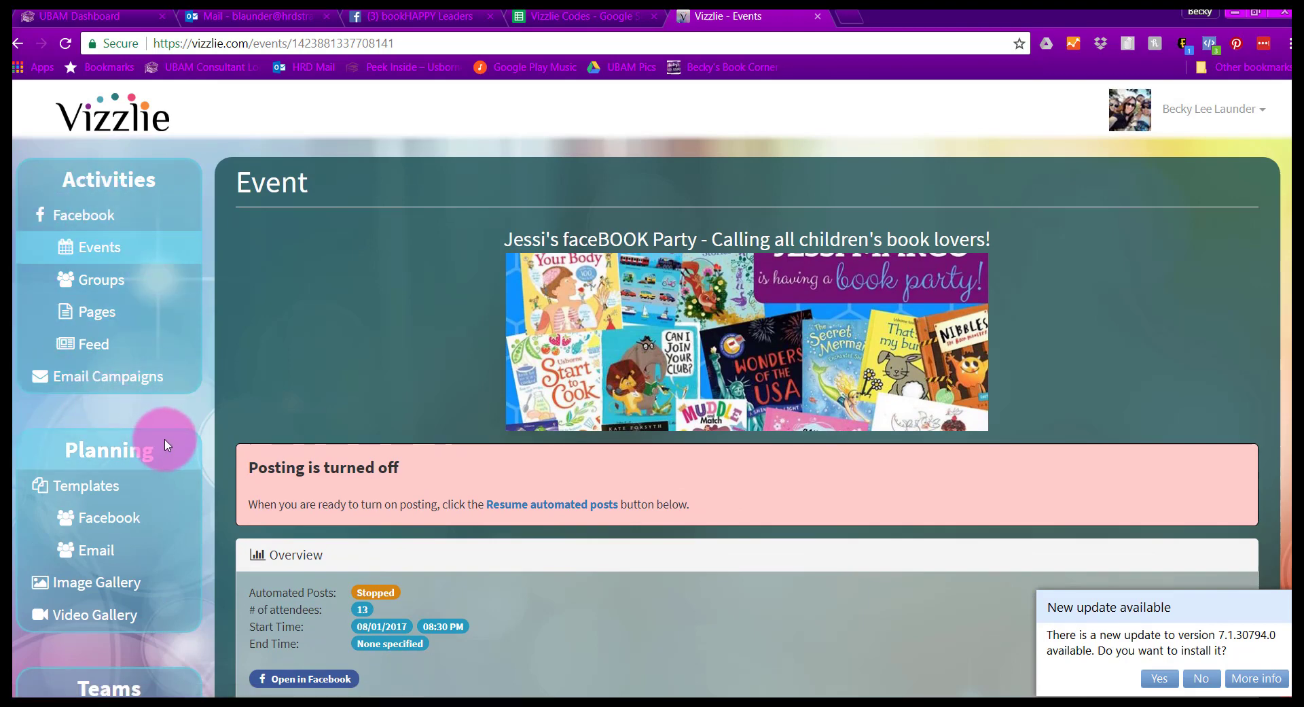
pyautogui.scroll(-1, 163, 435)
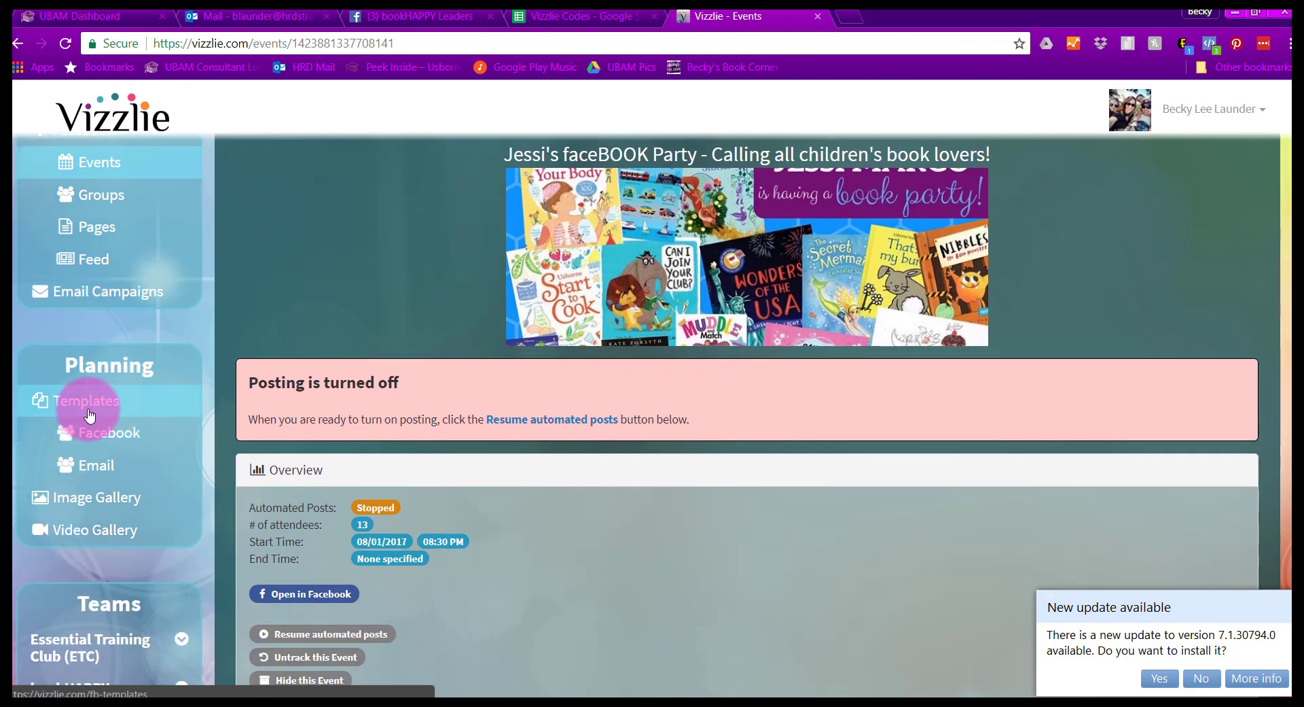
# Open the Facebook Templates page and start importing a shared template.
pyautogui.click(94, 441)
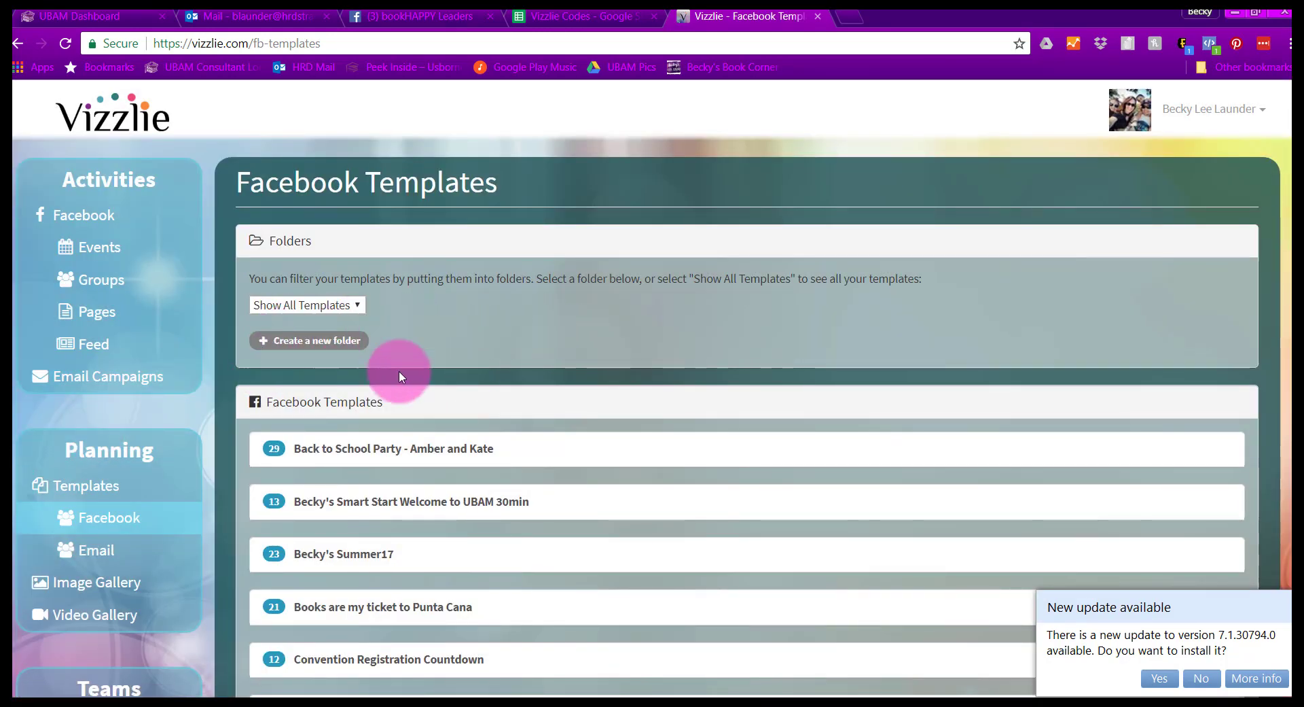
pyautogui.scroll(-4, 788, 511)
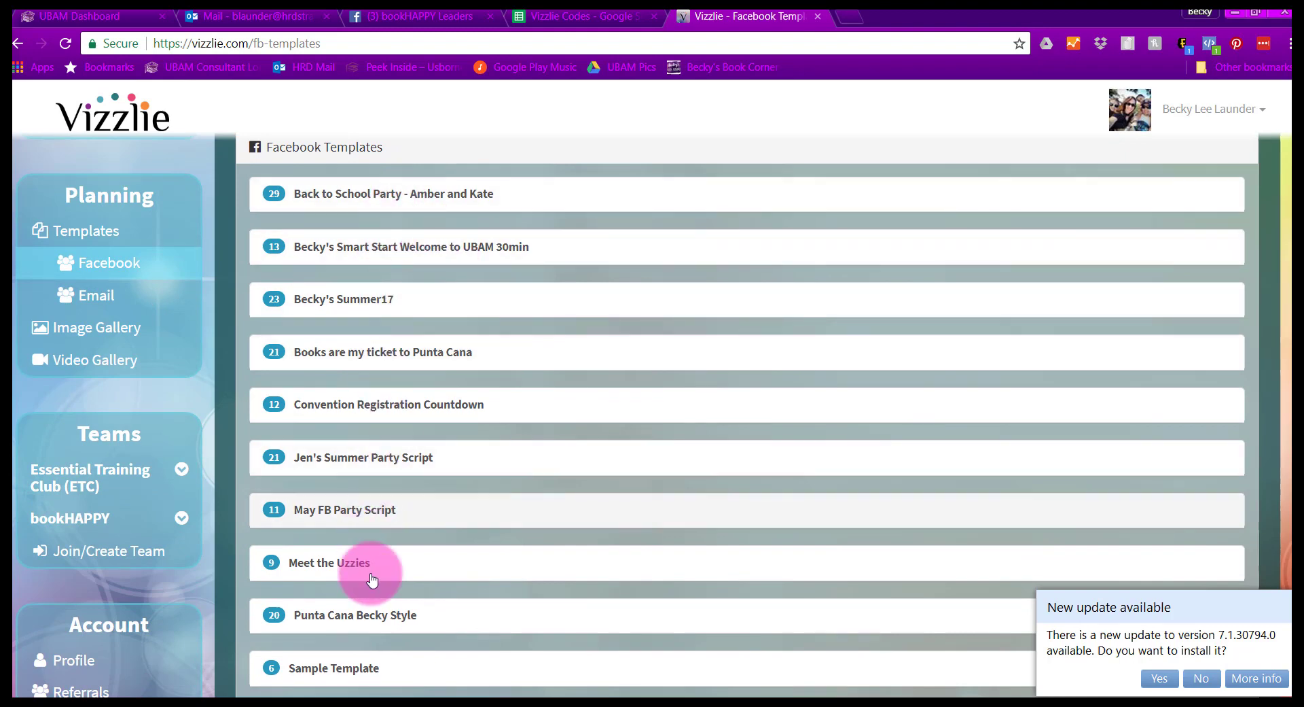
pyautogui.scroll(-4, 380, 659)
pyautogui.scroll(-3, 393, 673)
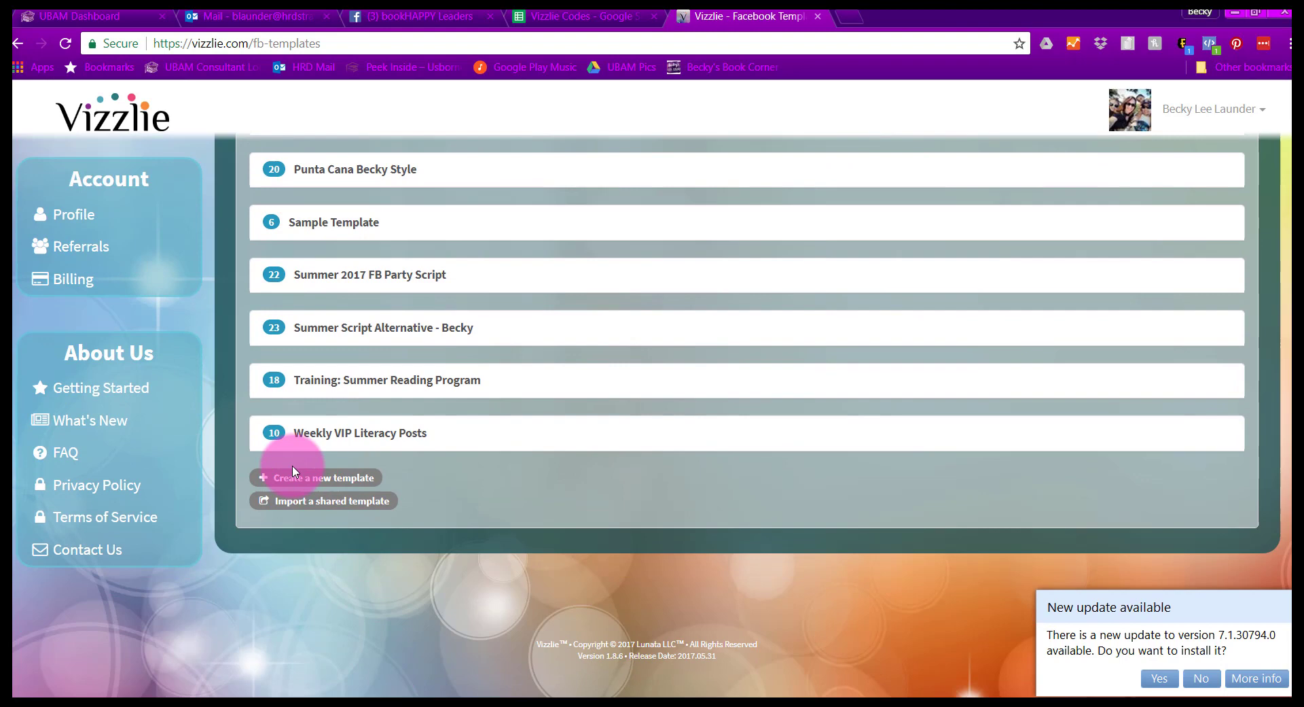
pyautogui.click(293, 506)
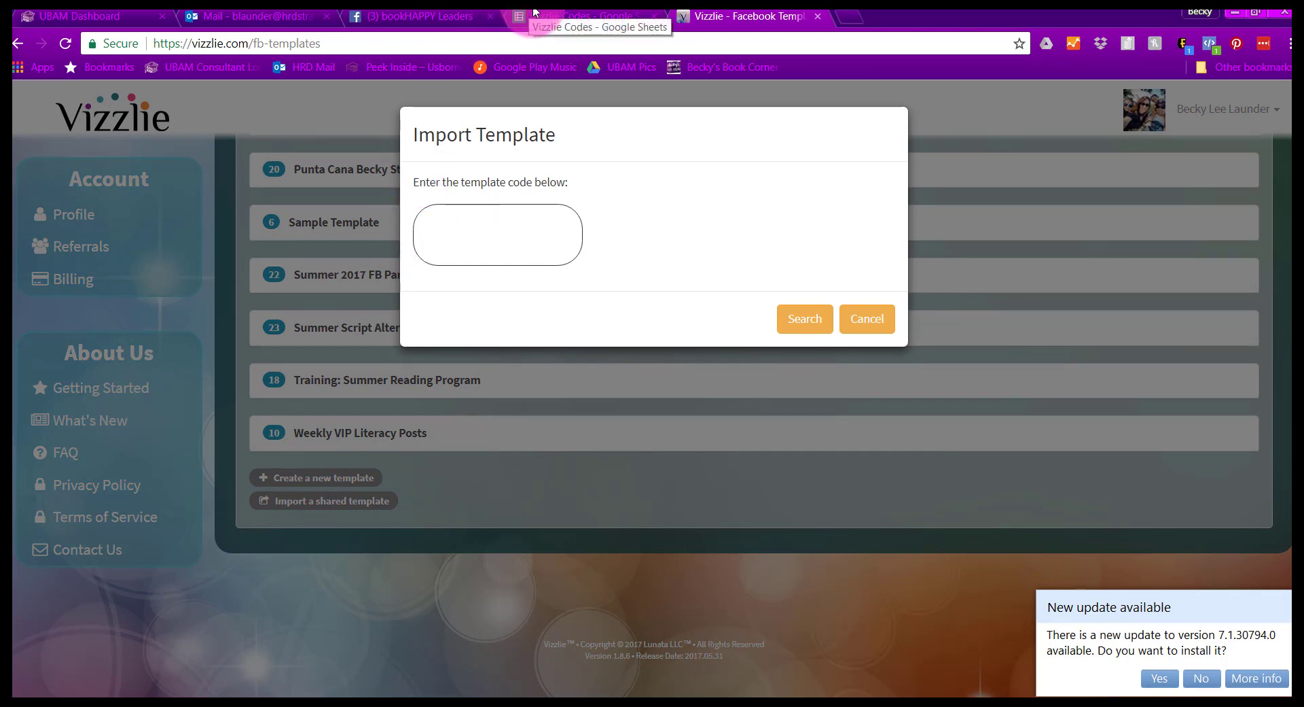
# Copy the Books and Biz template code from cell B2 of the Vizzlie Codes sheet.
pyautogui.click(572, 15)
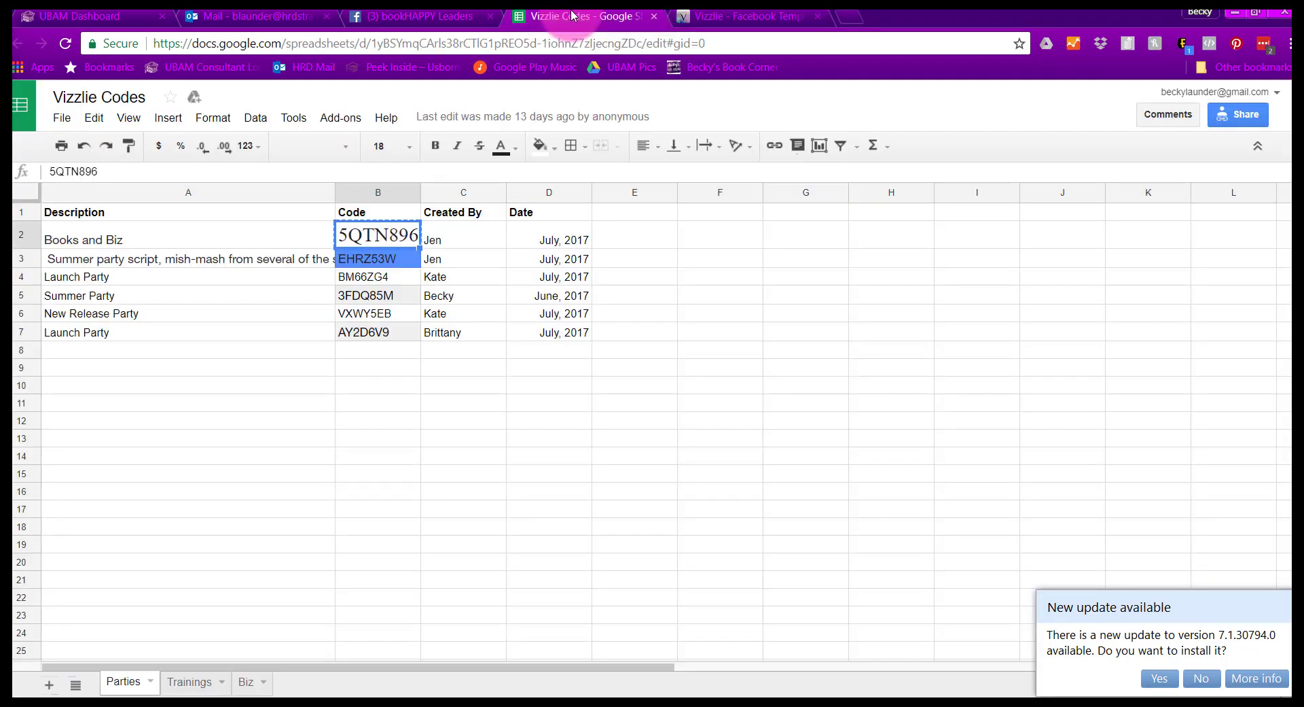
pyautogui.rightClick(365, 243)
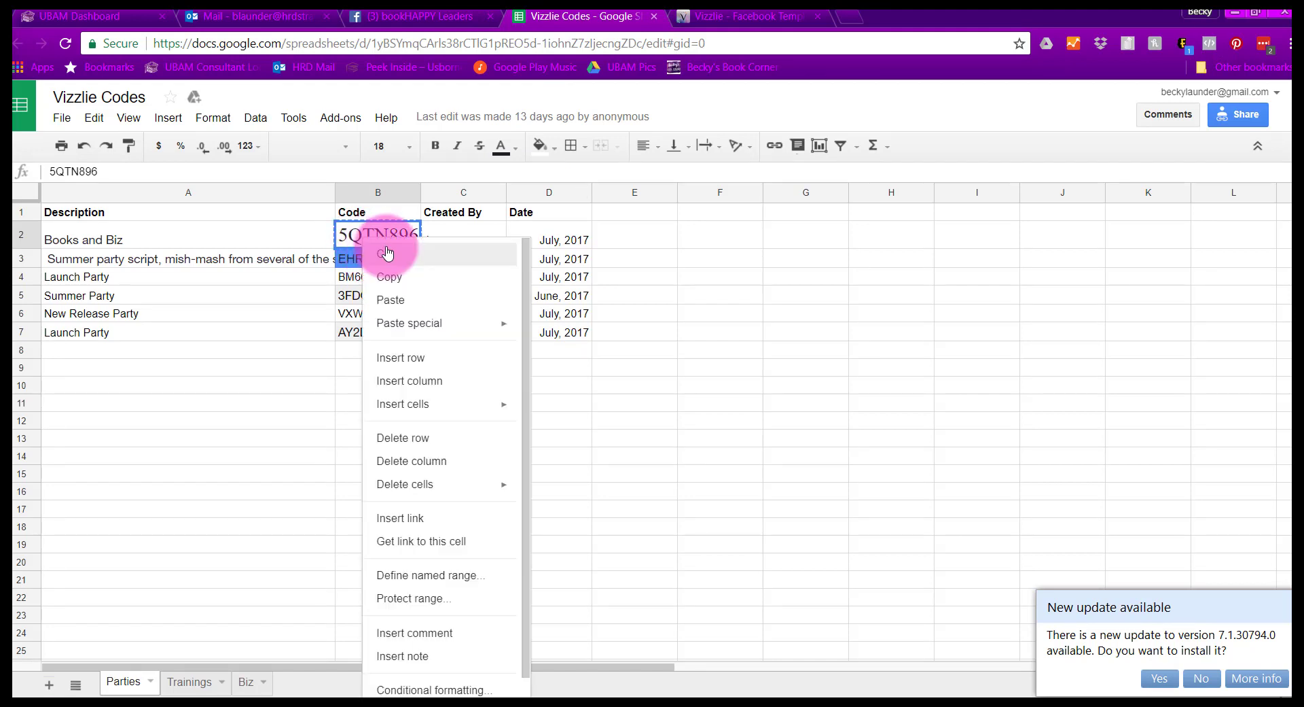
pyautogui.click(388, 276)
pyautogui.click(711, 15)
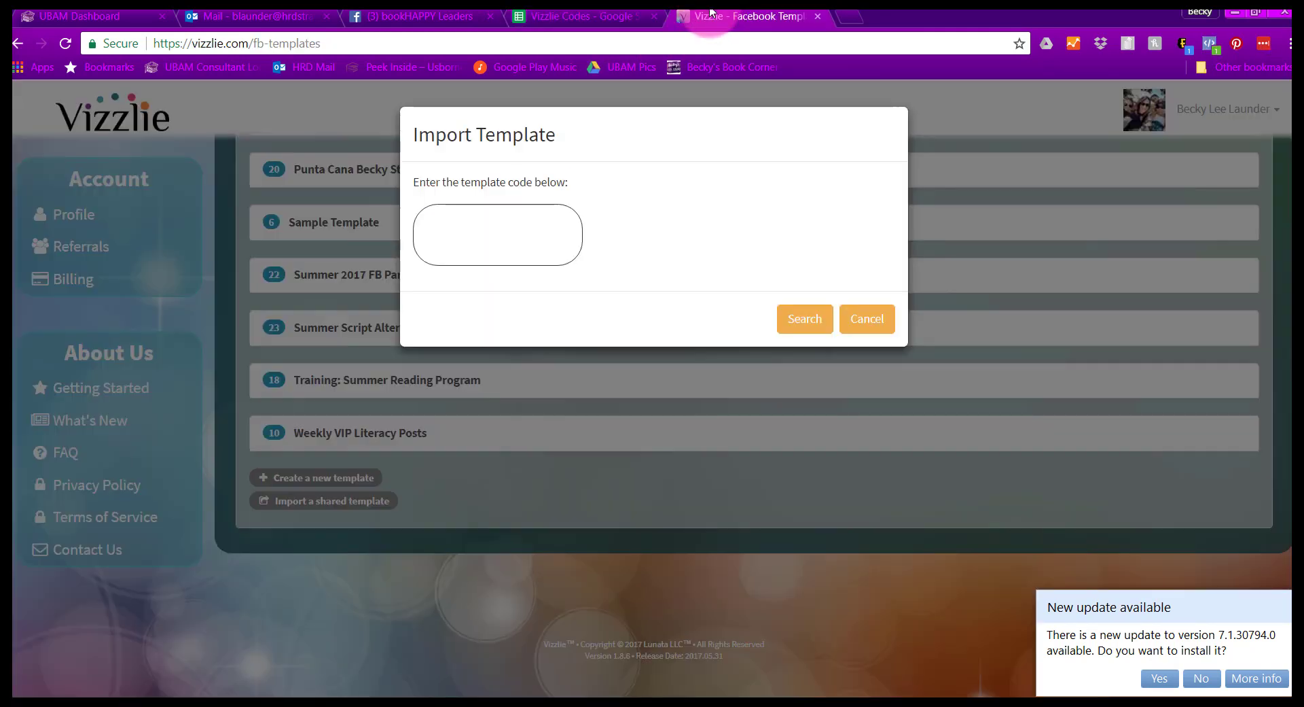
# Paste the code, find Books and Biz July 2107, review its details and import it.
pyautogui.rightClick(437, 224)
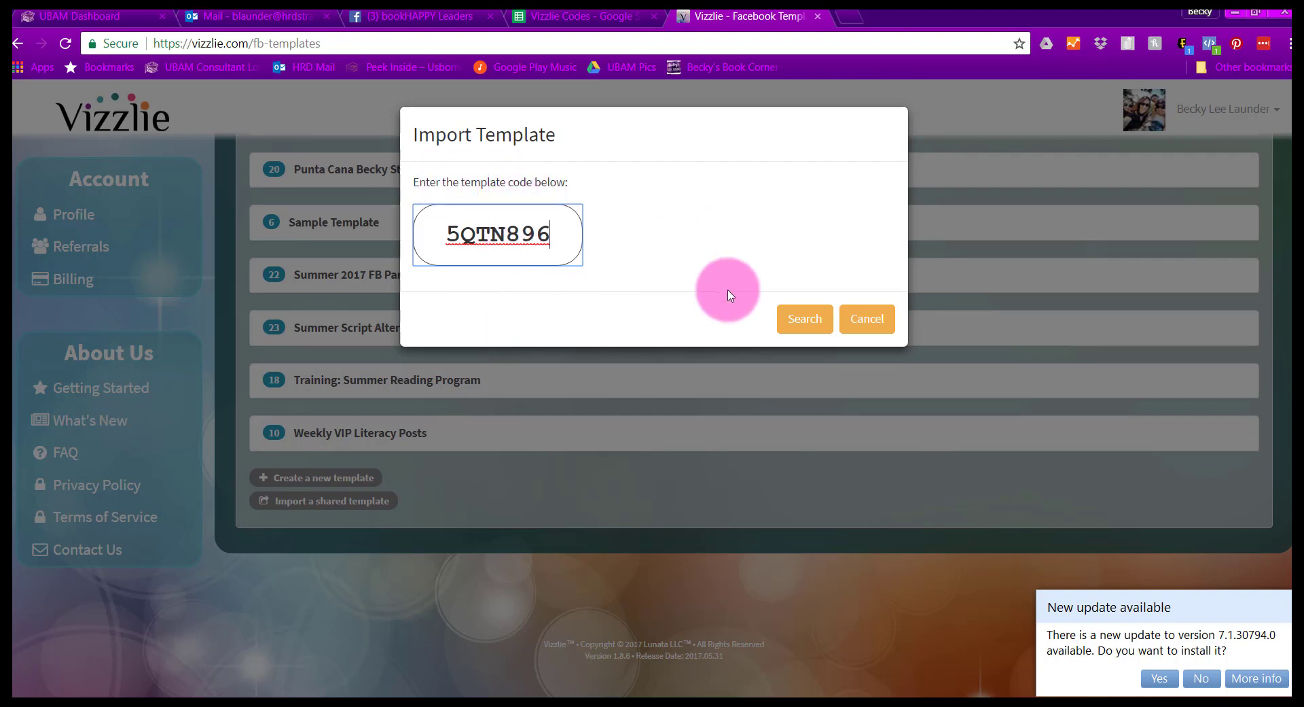
pyautogui.click(798, 322)
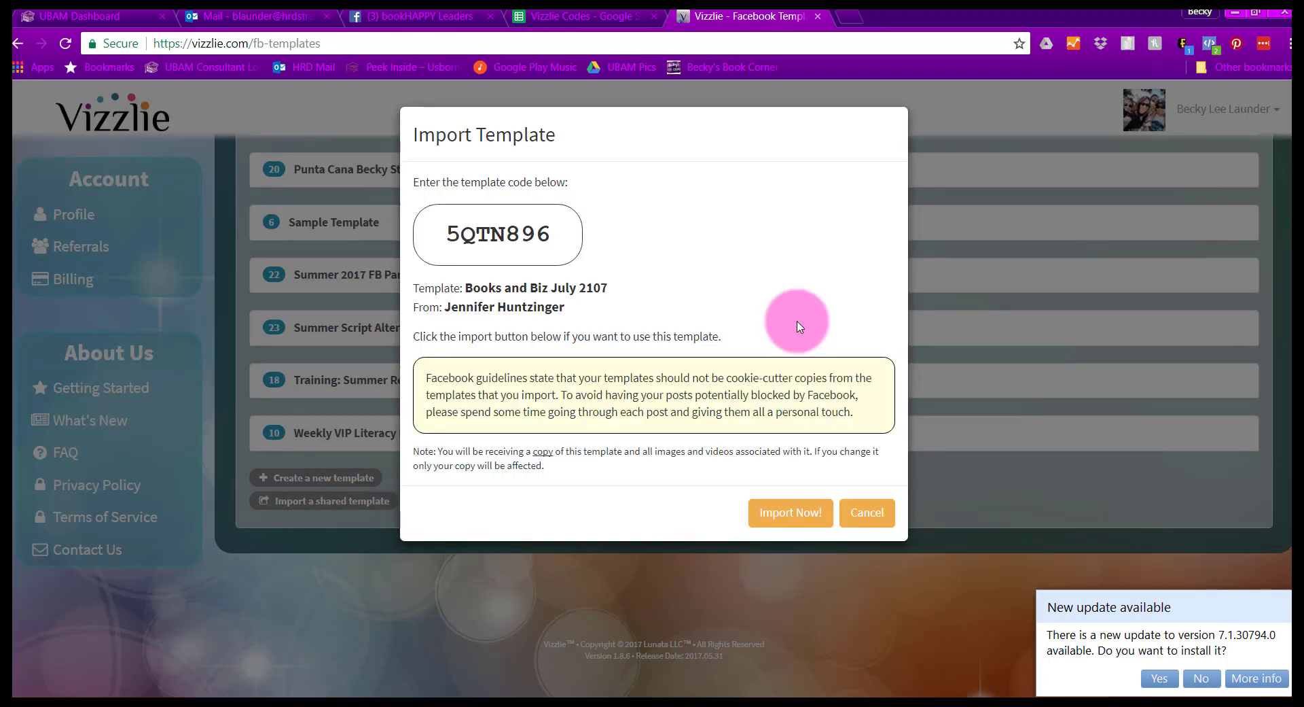
pyautogui.moveTo(466, 288); pyautogui.dragTo(628, 291)
pyautogui.moveTo(445, 307); pyautogui.dragTo(564, 310)
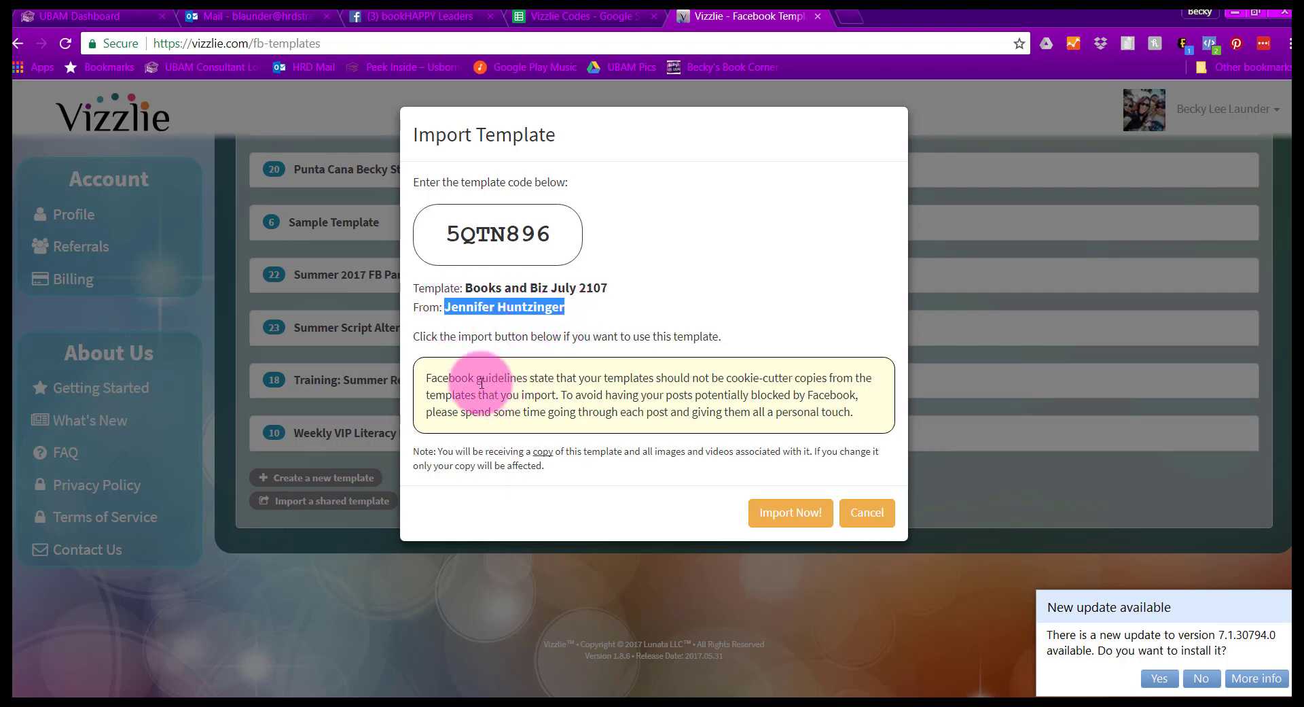
pyautogui.moveTo(435, 377); pyautogui.dragTo(753, 412)
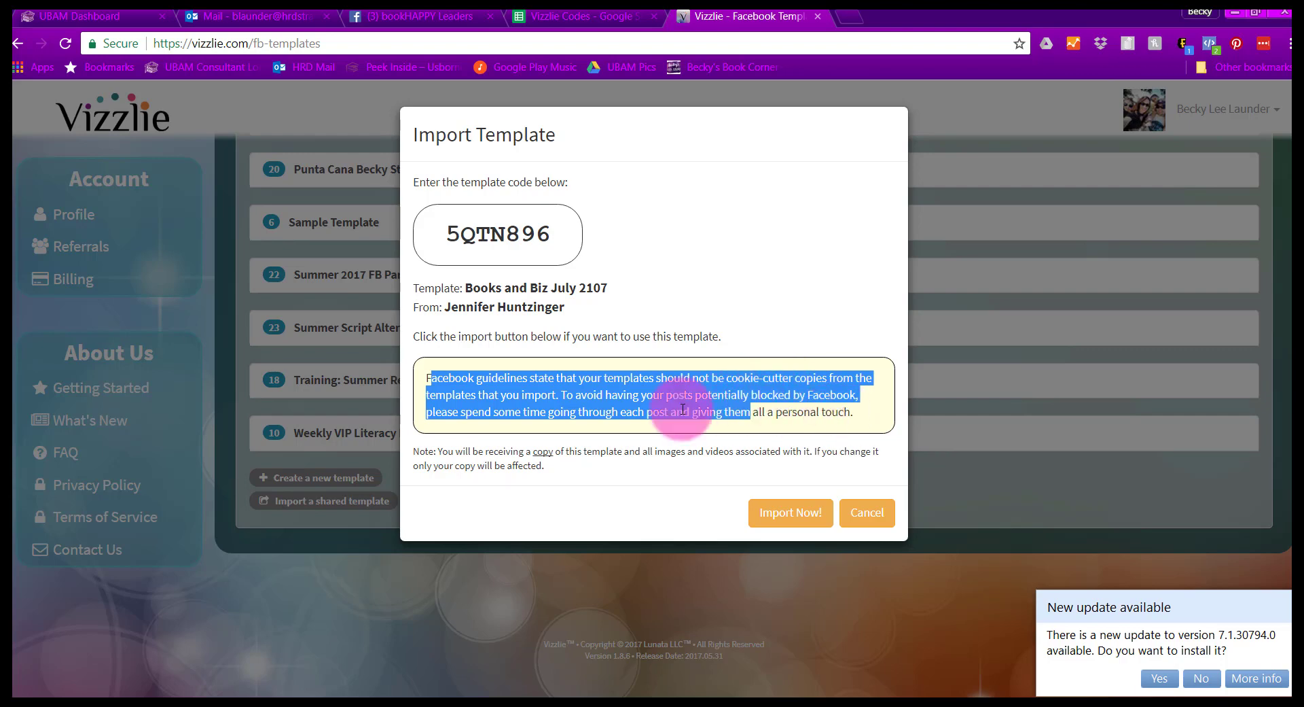
pyautogui.click(800, 514)
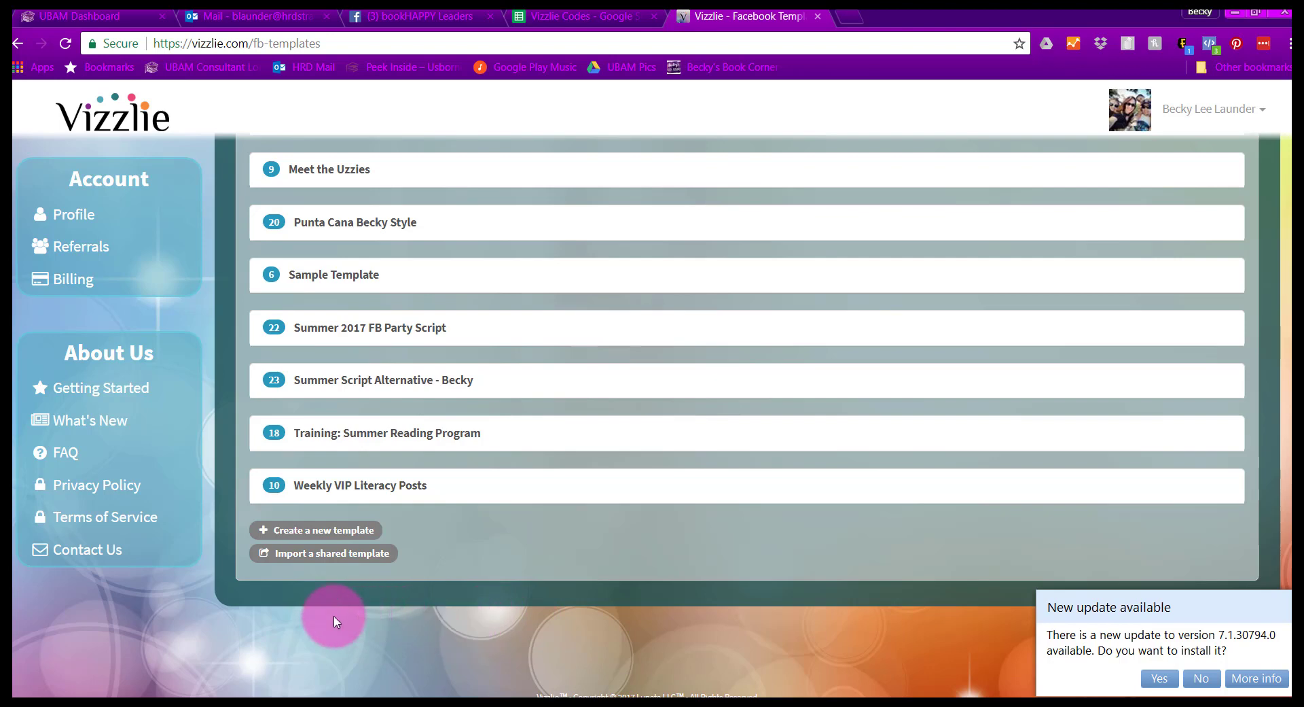
# Expand the Books and Biz July 2107 template and scroll through its 16 posts, from Day Before to 2 days after - Welcome!
pyautogui.scroll(2, 500, 632)
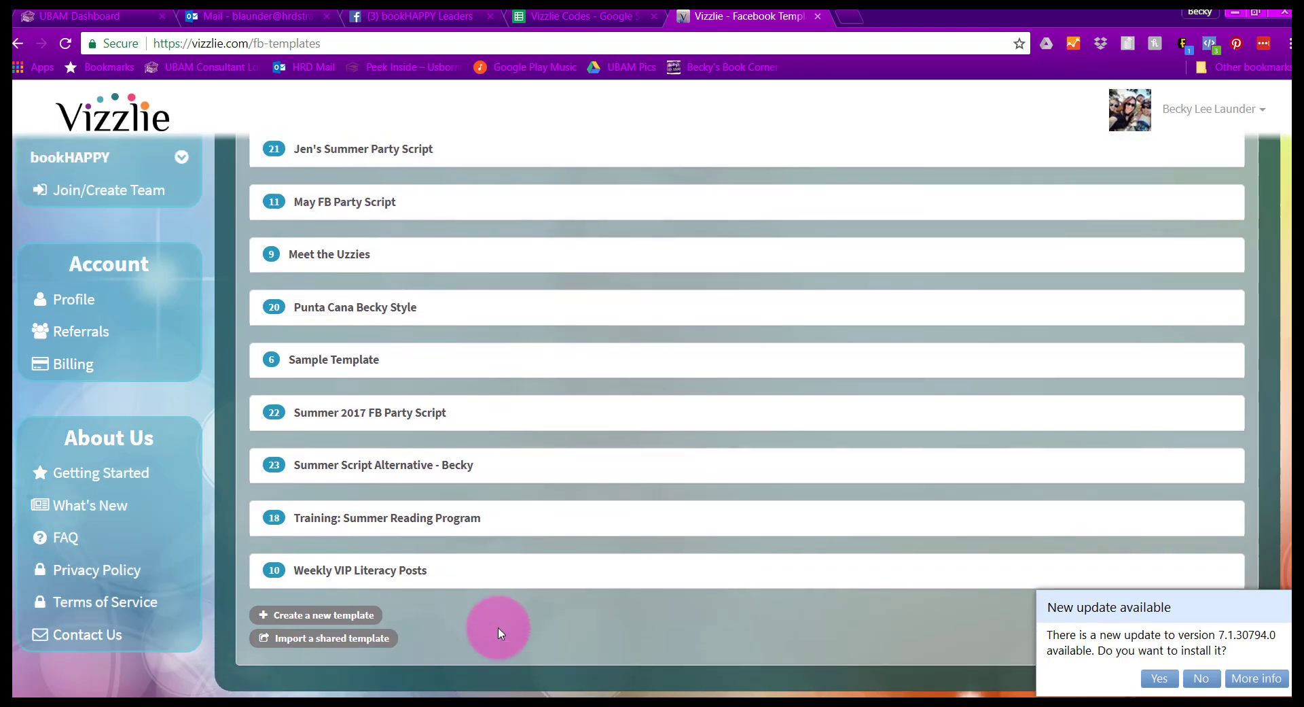
pyautogui.scroll(6, 500, 628)
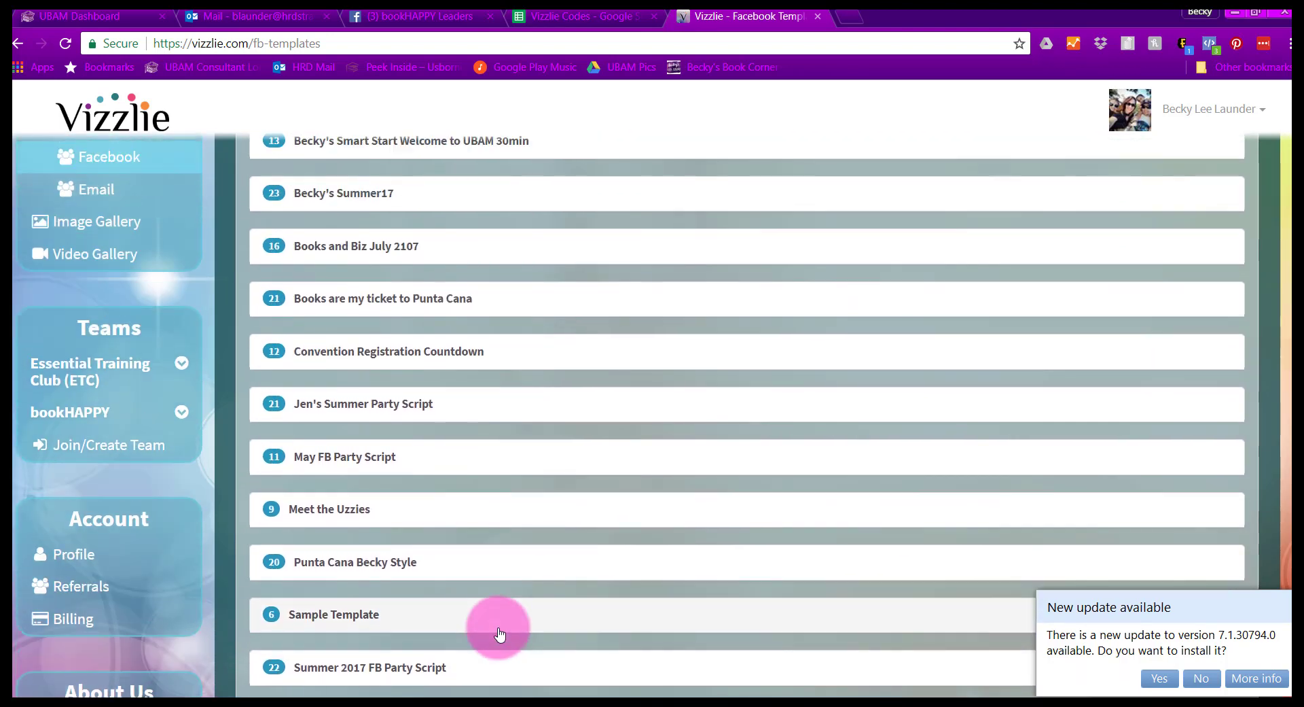
pyautogui.click(298, 252)
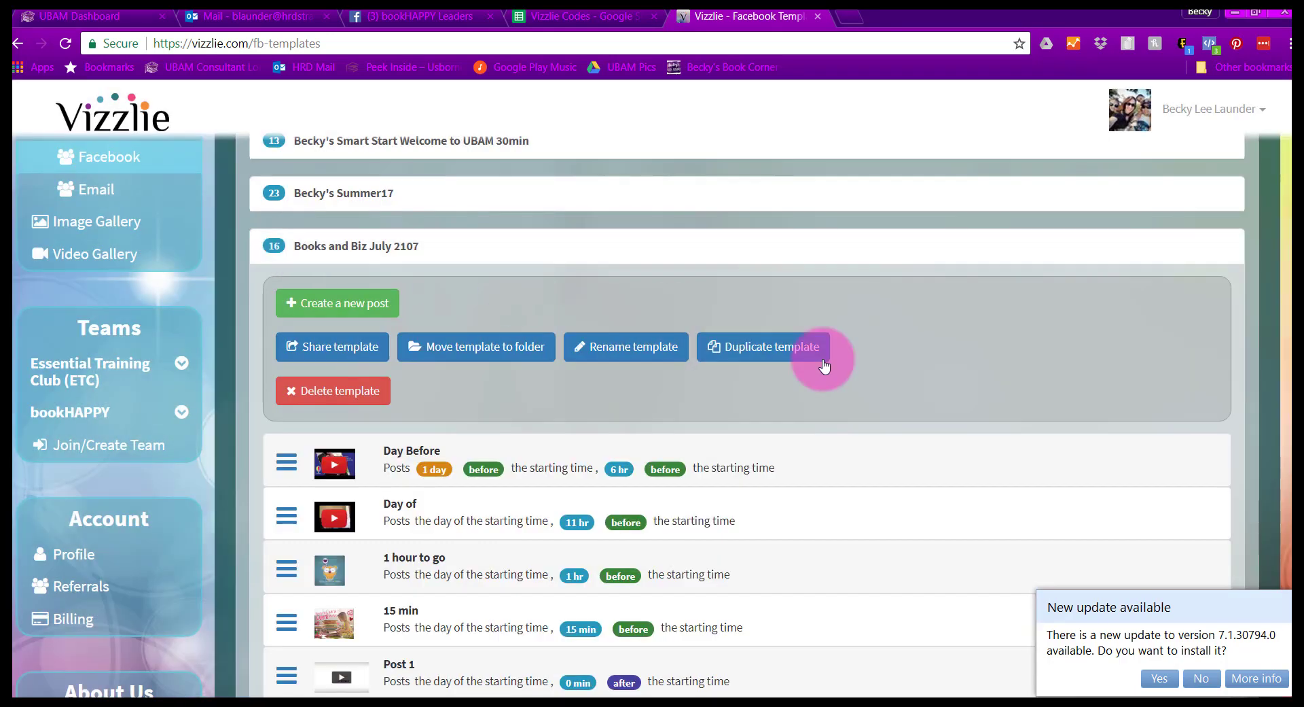
pyautogui.scroll(-1, 904, 454)
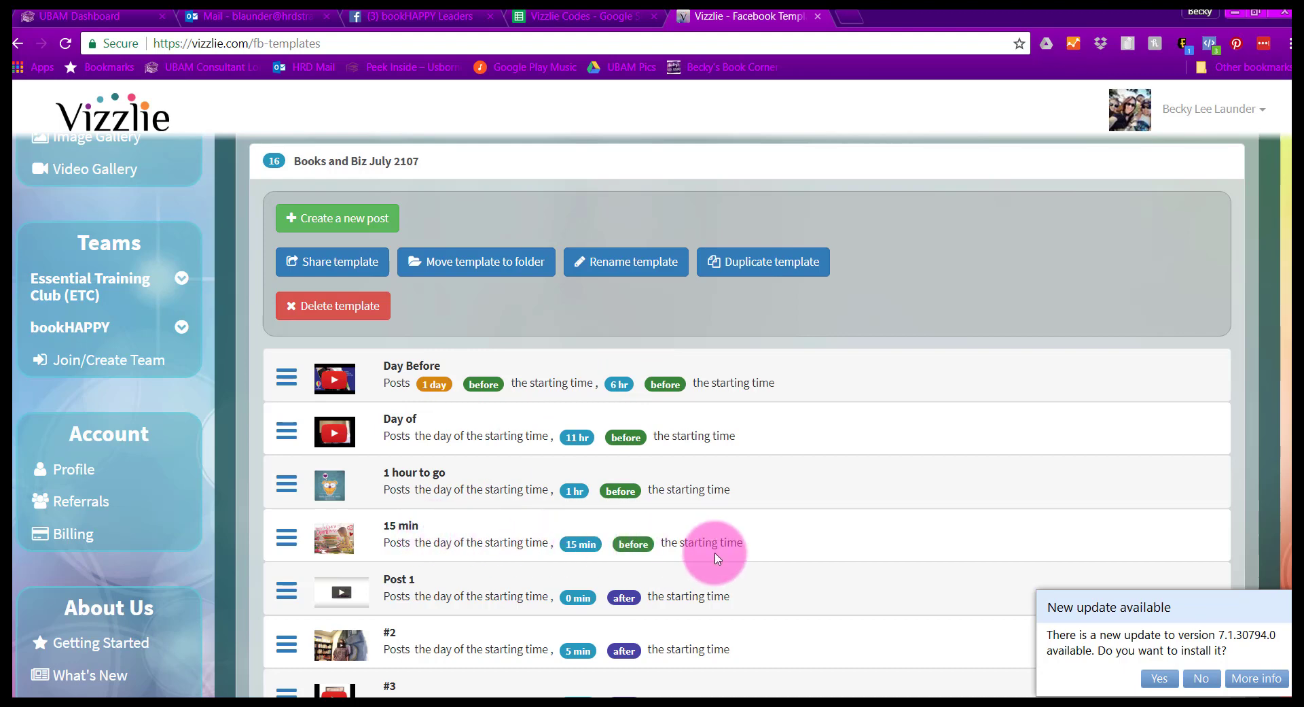
pyautogui.scroll(-3, 707, 545)
pyautogui.scroll(-10, 718, 558)
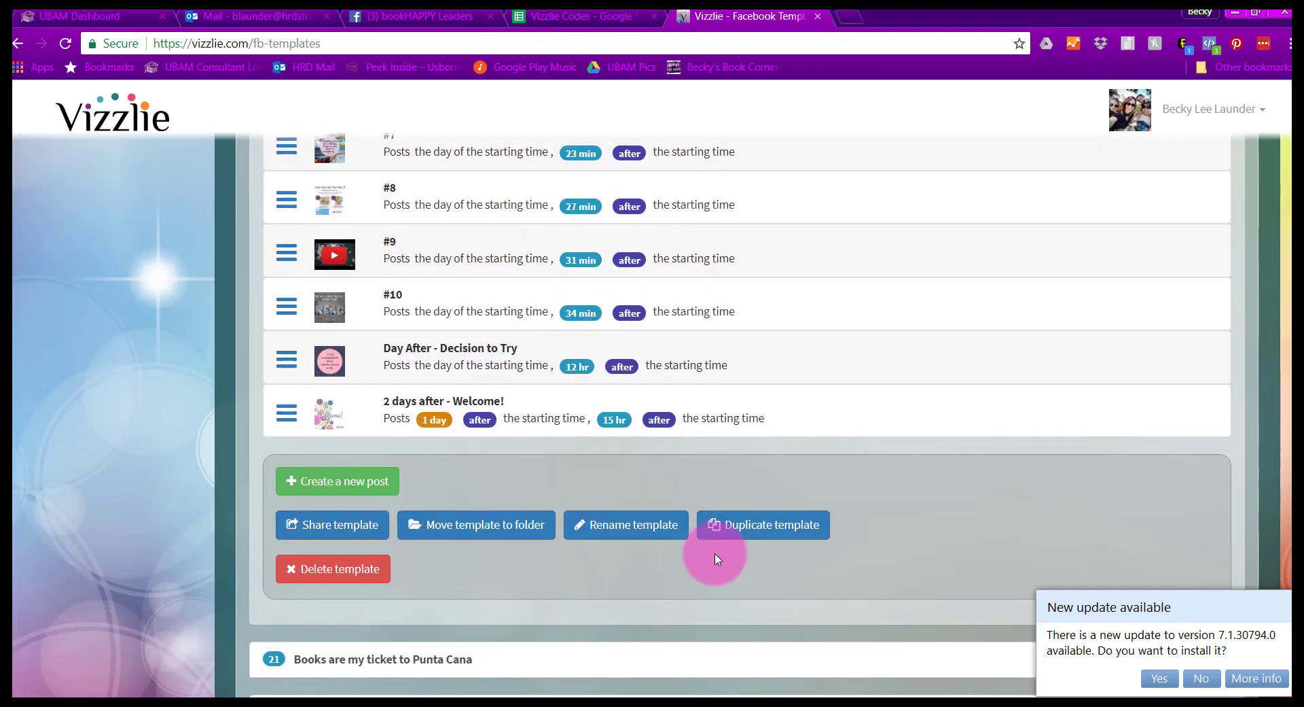
pyautogui.scroll(-1, 718, 559)
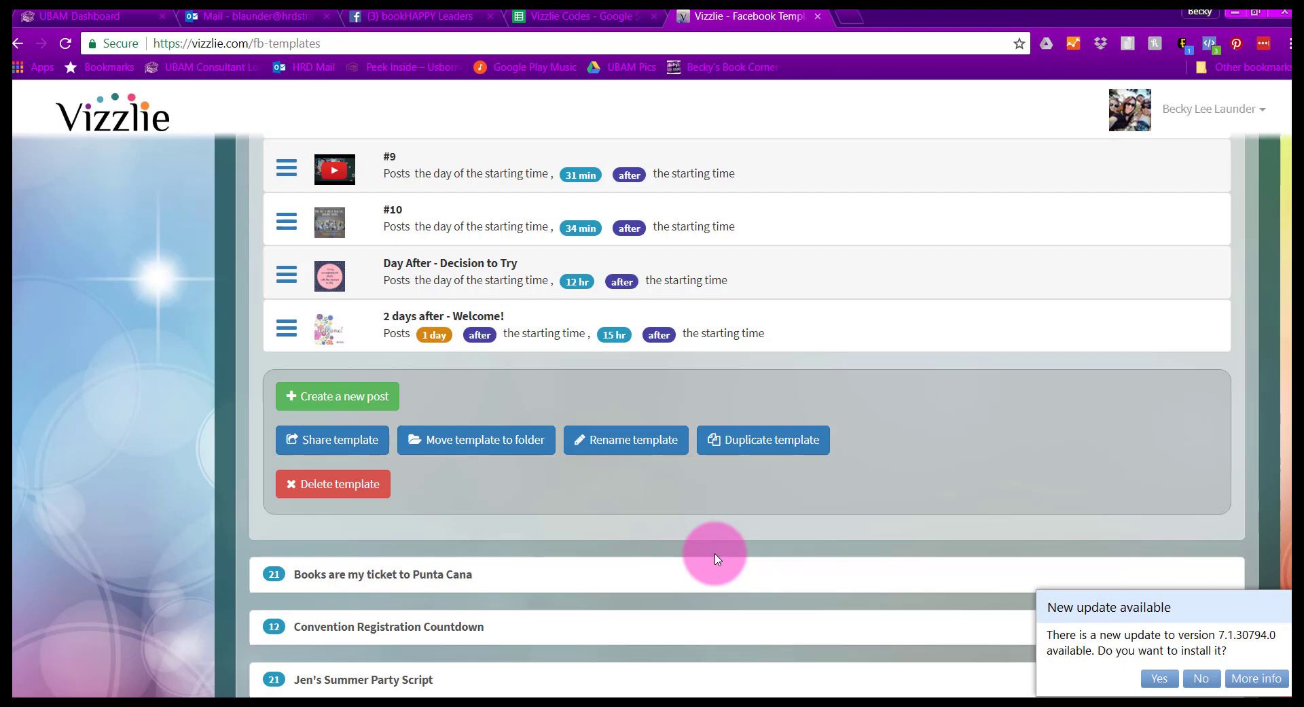
pyautogui.scroll(15, 718, 558)
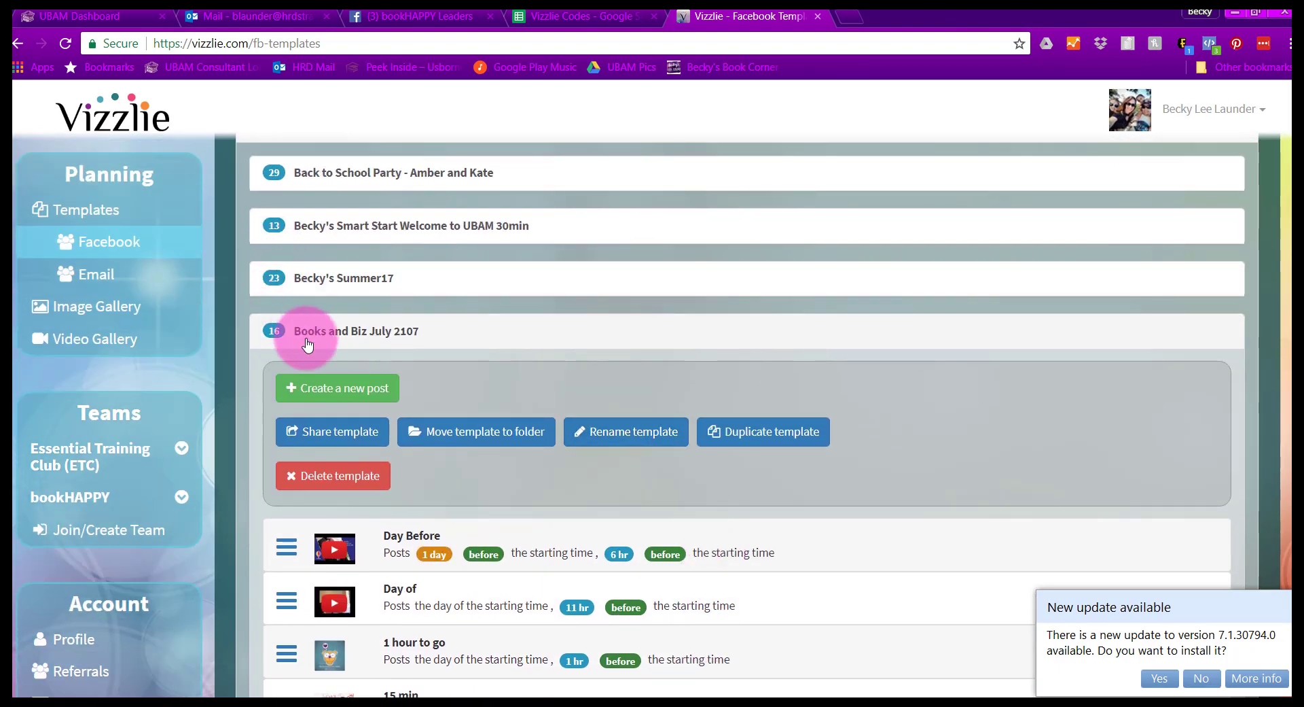
pyautogui.click(308, 343)
pyautogui.click(304, 288)
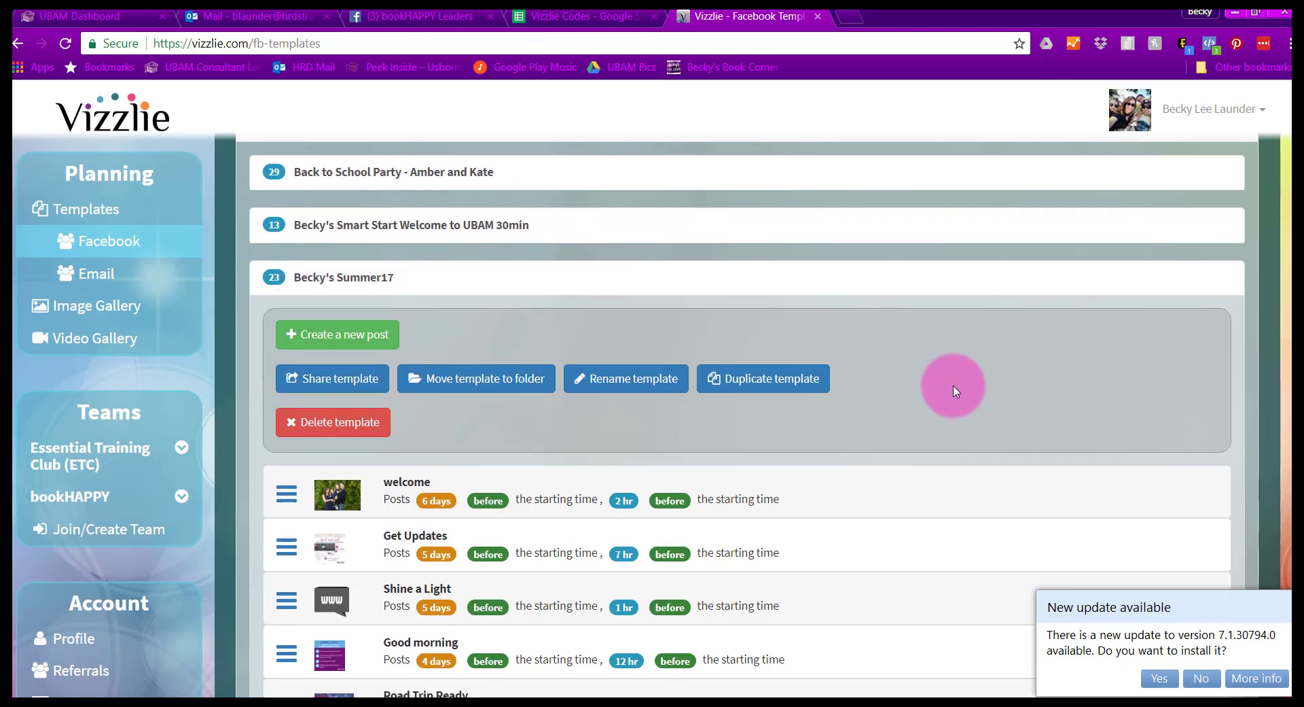
pyautogui.scroll(-2, 953, 390)
pyautogui.scroll(-20, 953, 390)
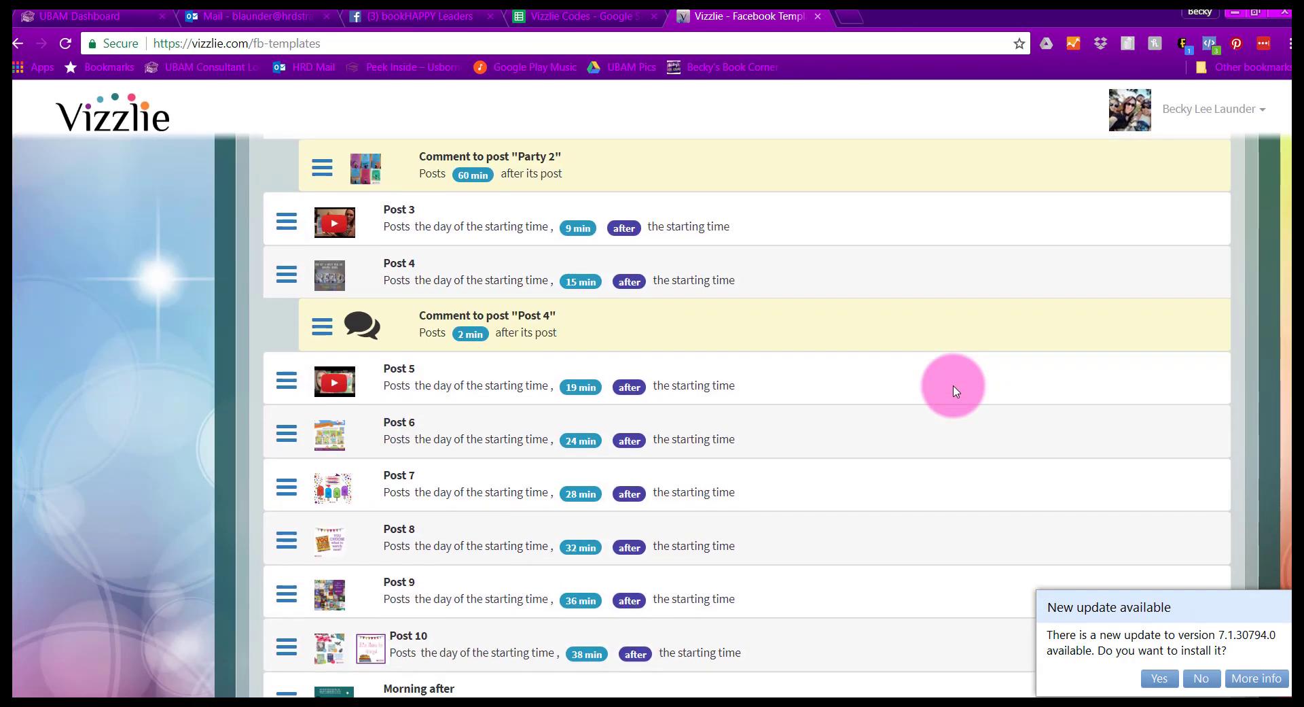
pyautogui.scroll(-1, 954, 390)
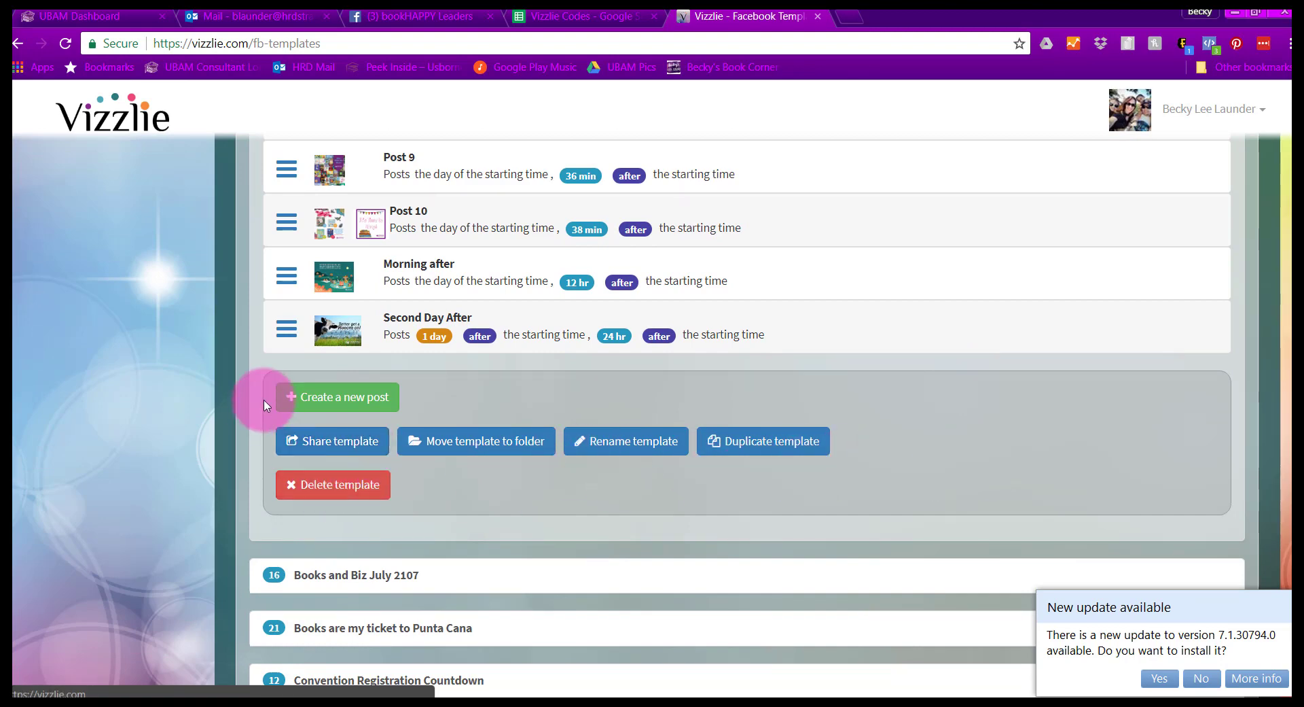
pyautogui.scroll(8, 903, 466)
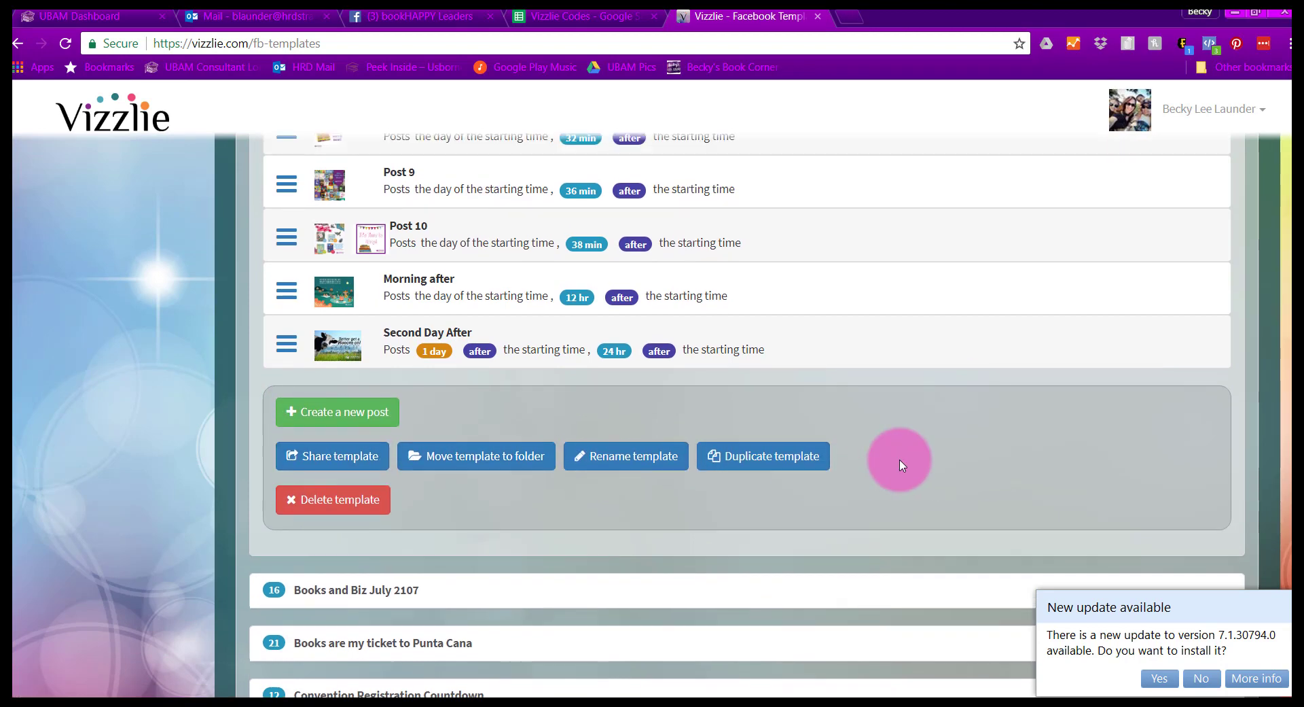
pyautogui.scroll(12, 903, 466)
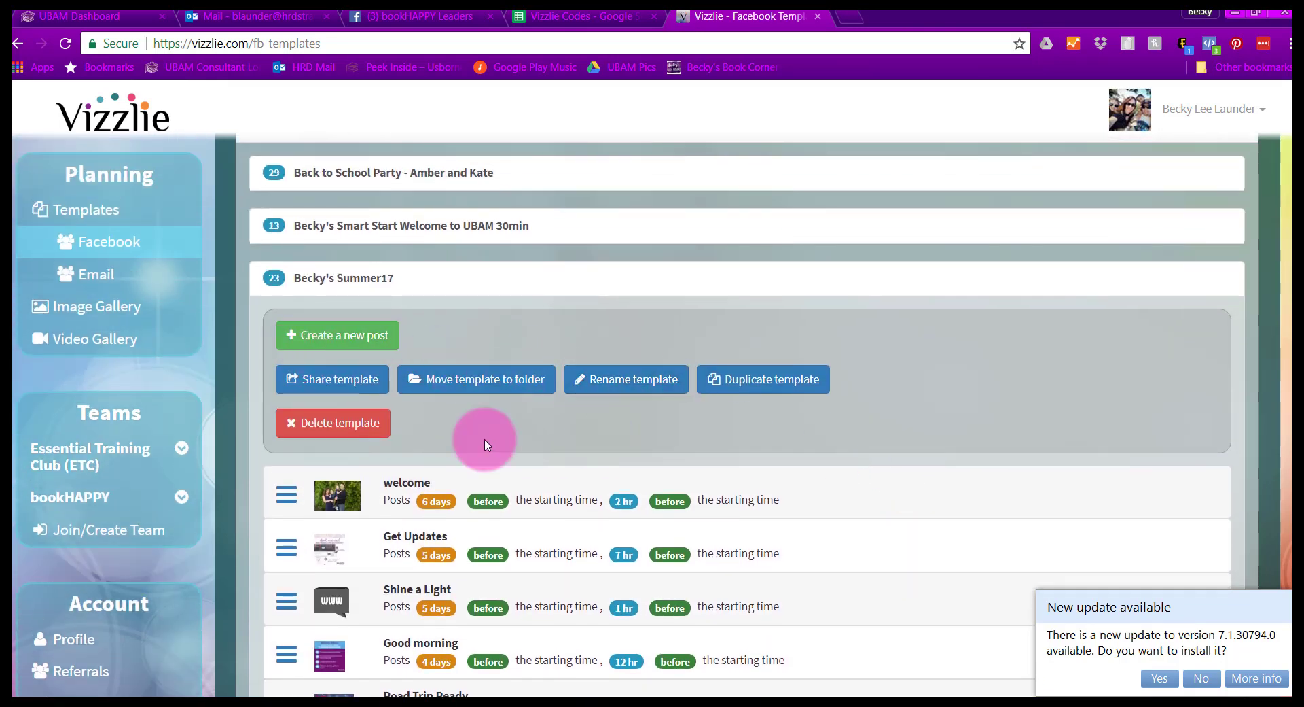
# Open the June 4 faceBOOK Party event from the Events list.
pyautogui.scroll(4, 102, 338)
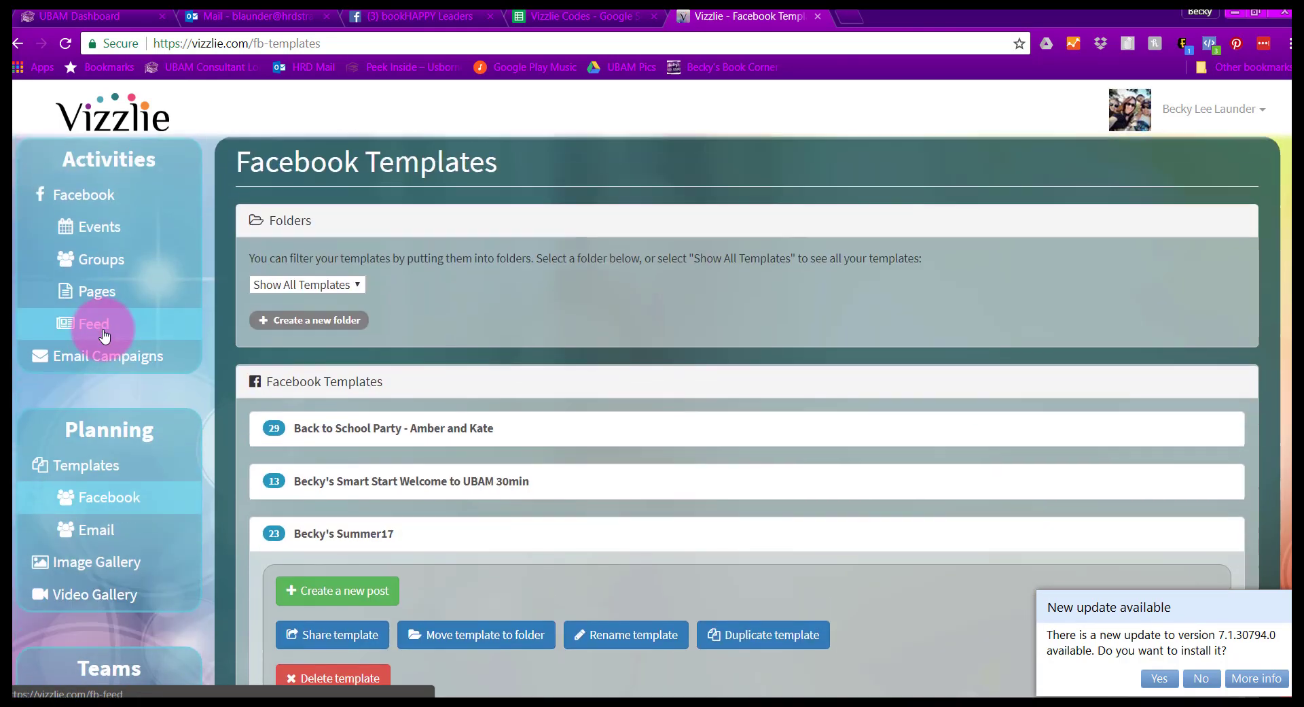
pyautogui.moveTo(84, 253)
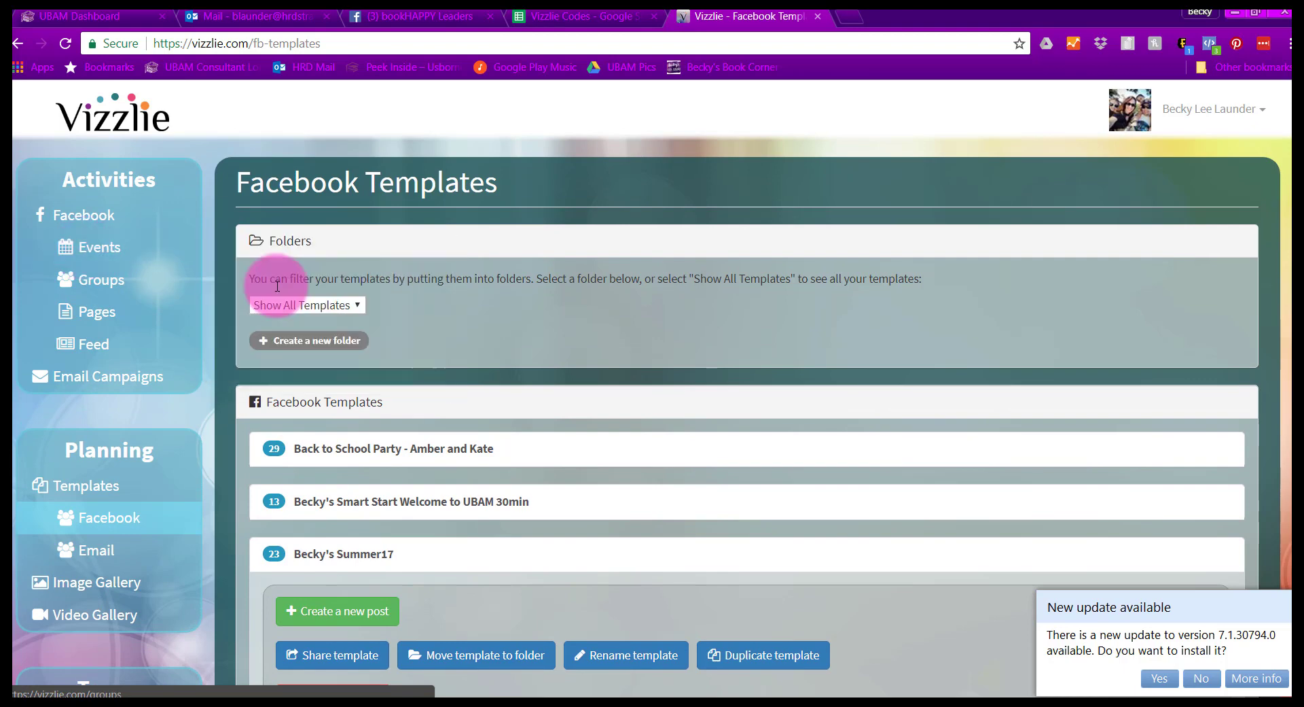
pyautogui.click(112, 250)
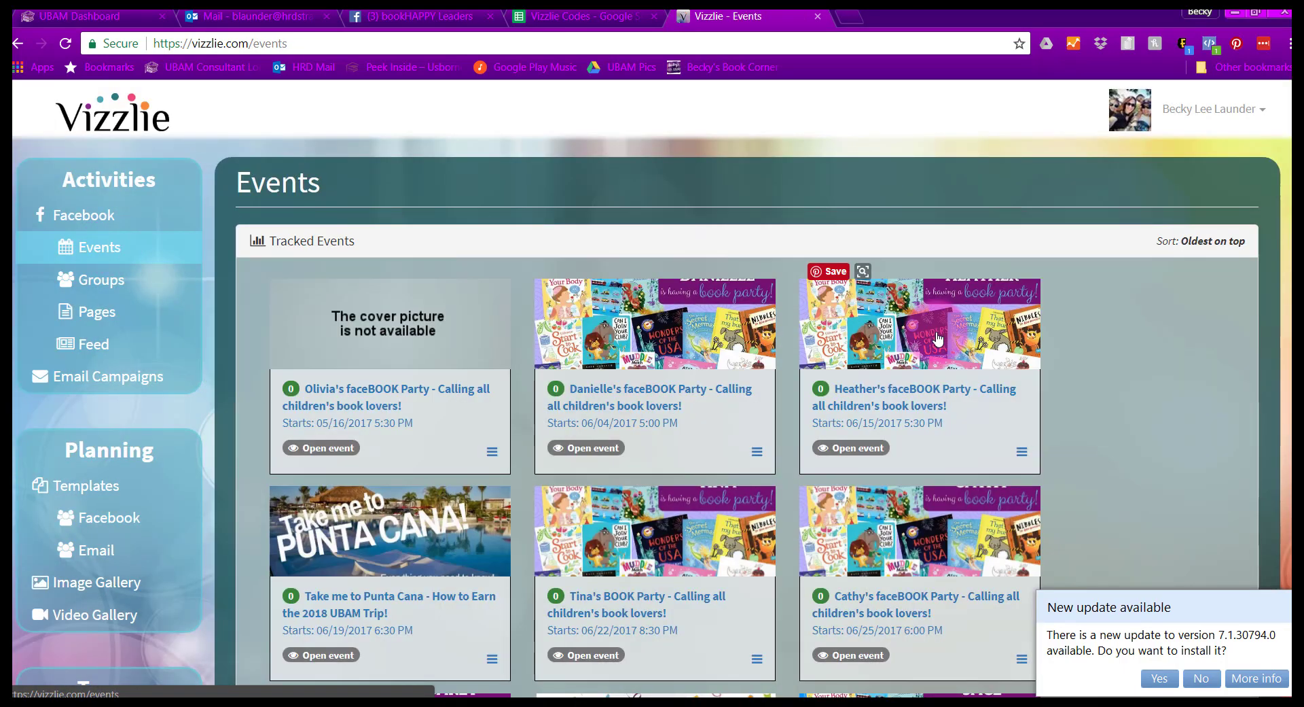
pyautogui.click(625, 401)
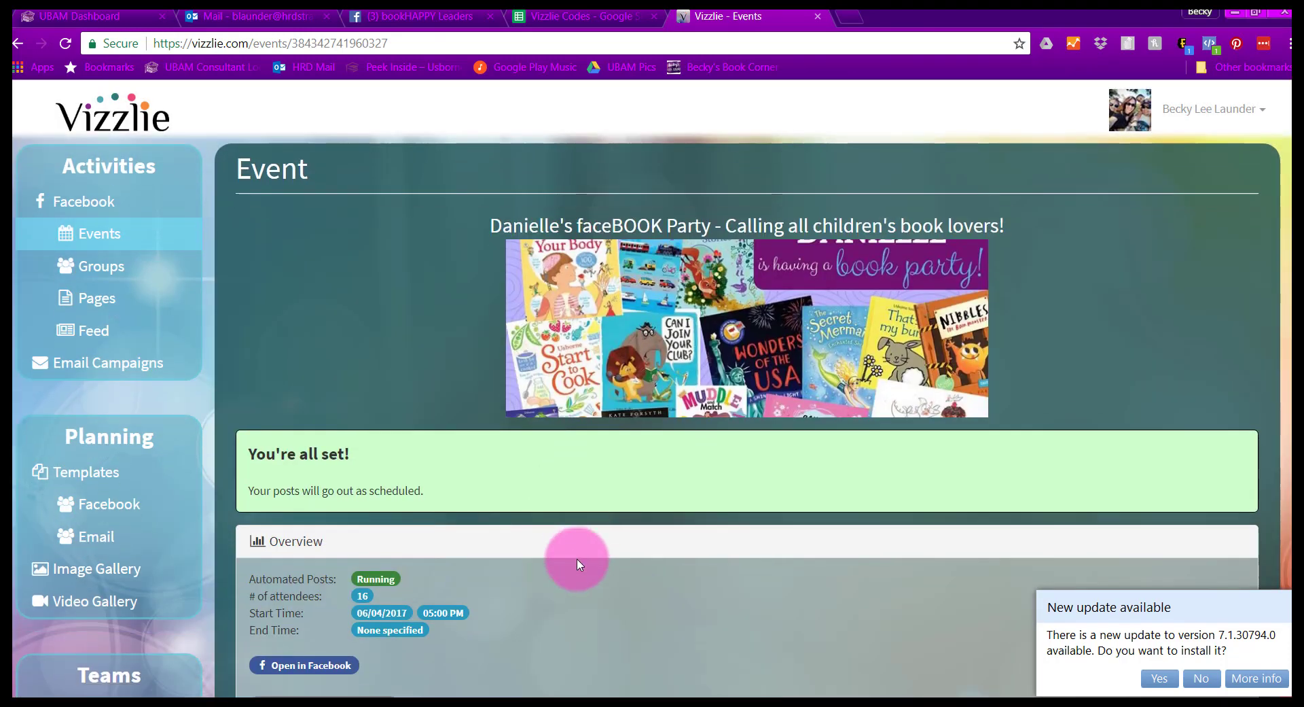
# Highlight the event's Text Replacements heading, then return to its Scheduled Posts.
pyautogui.scroll(-8, 577, 560)
pyautogui.scroll(-10, 578, 563)
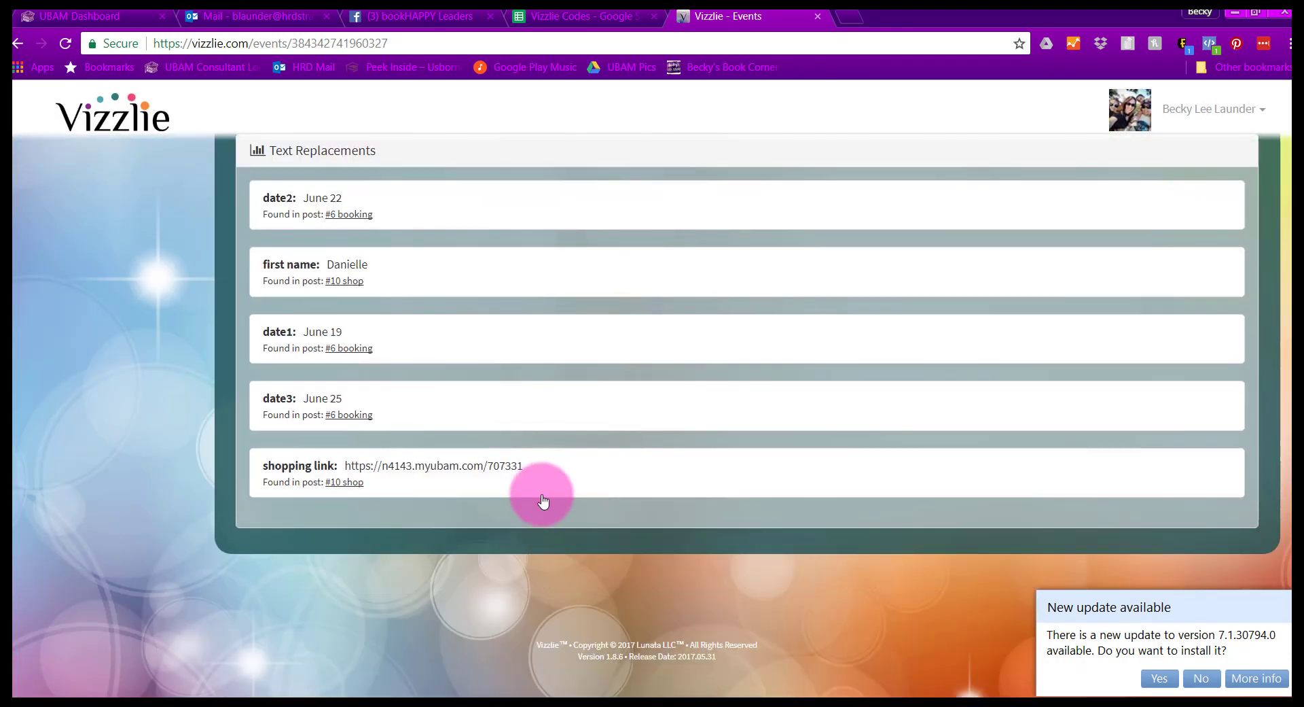
pyautogui.scroll(1, 489, 442)
pyautogui.moveTo(274, 236); pyautogui.dragTo(381, 244)
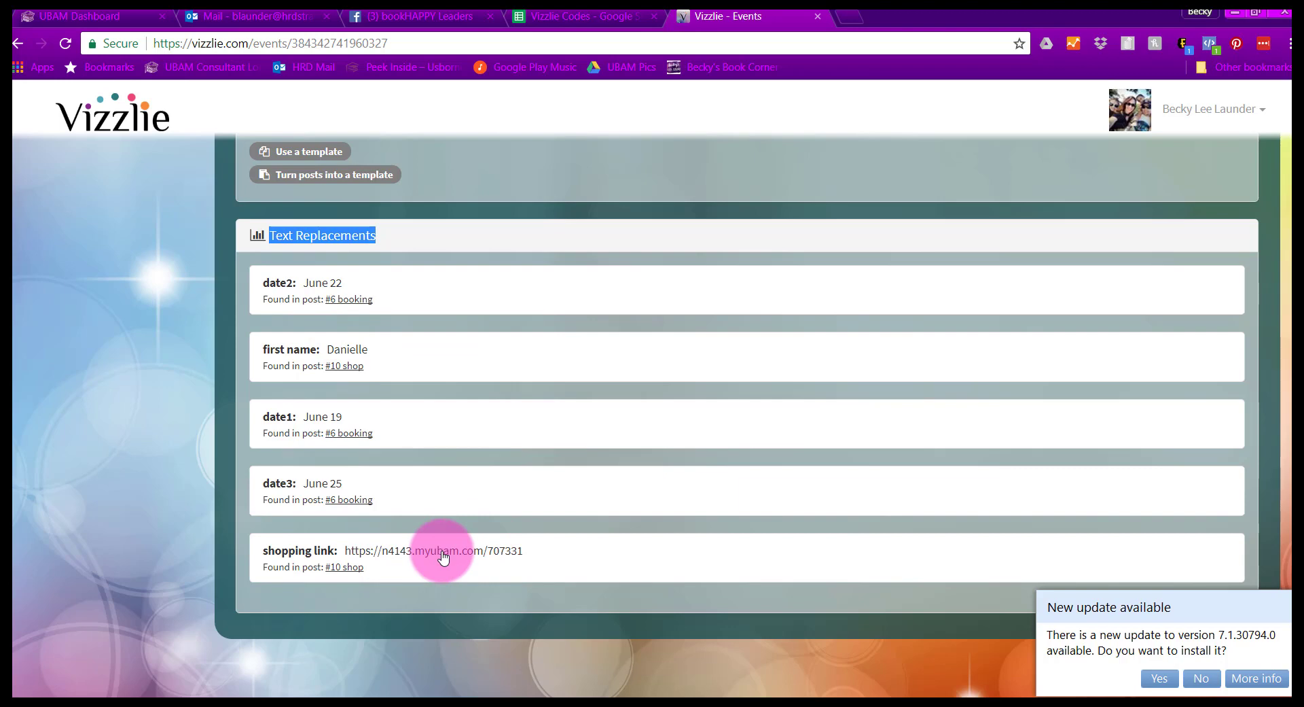
pyautogui.scroll(8, 604, 502)
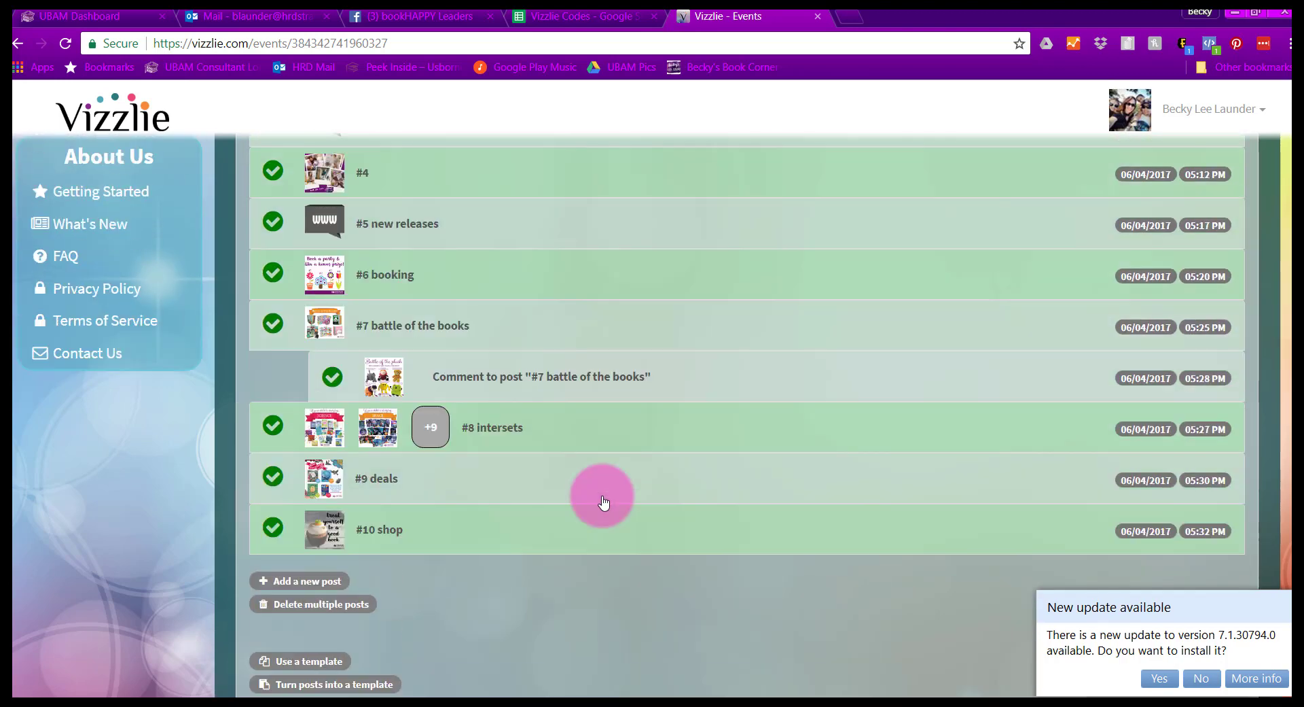
pyautogui.scroll(1, 603, 503)
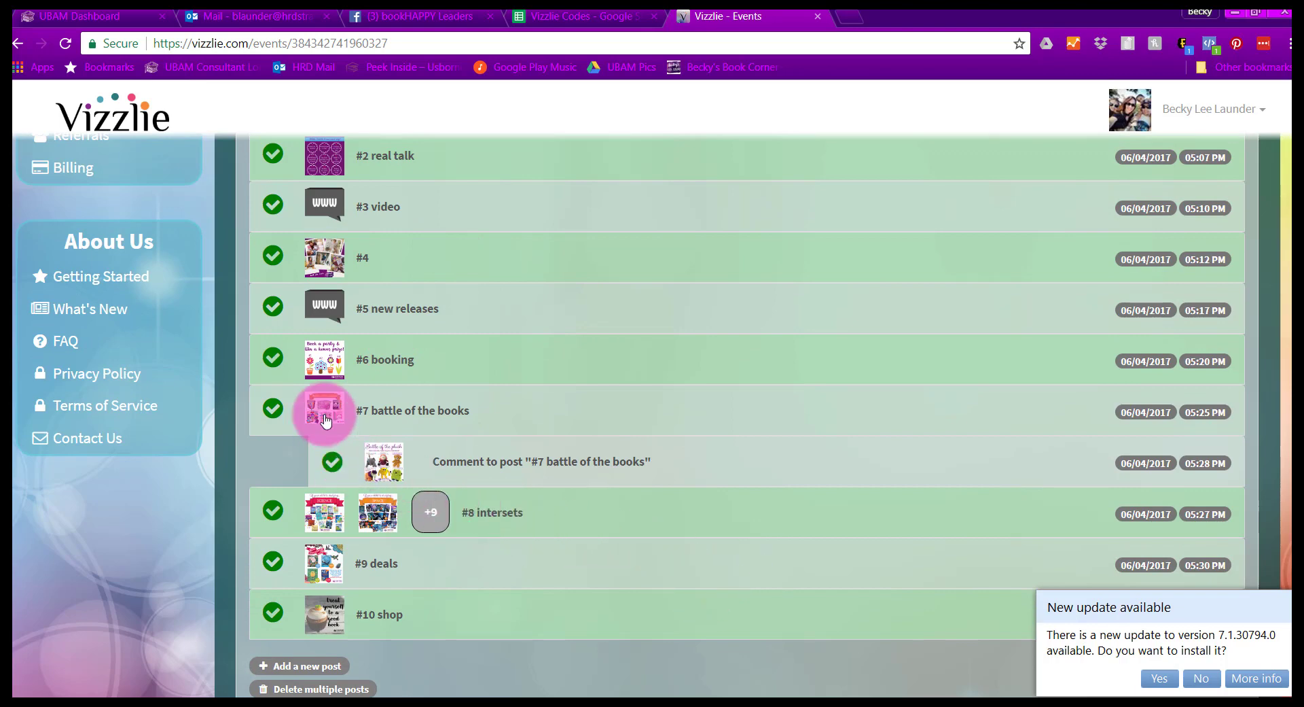
# Preview the #6 booking post to read its replaced dates, then close the preview.
pyautogui.scroll(1, 378, 350)
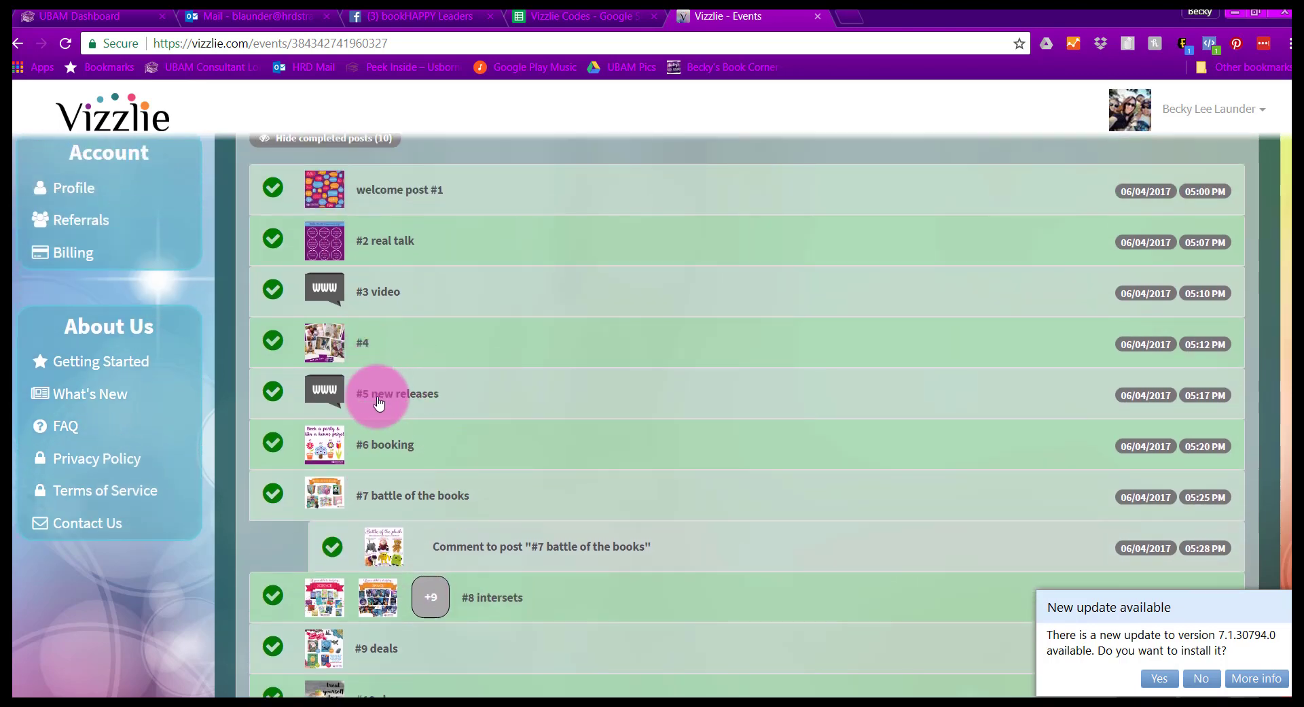
pyautogui.click(381, 448)
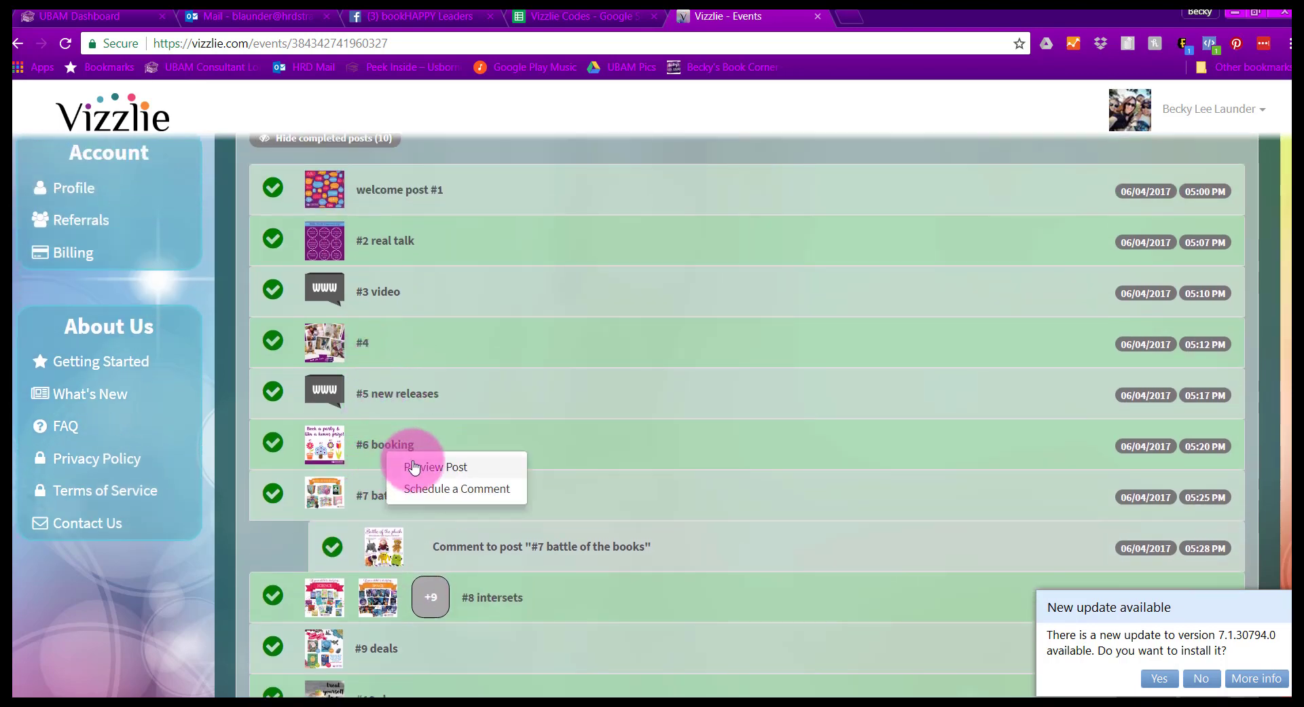
pyautogui.click(413, 466)
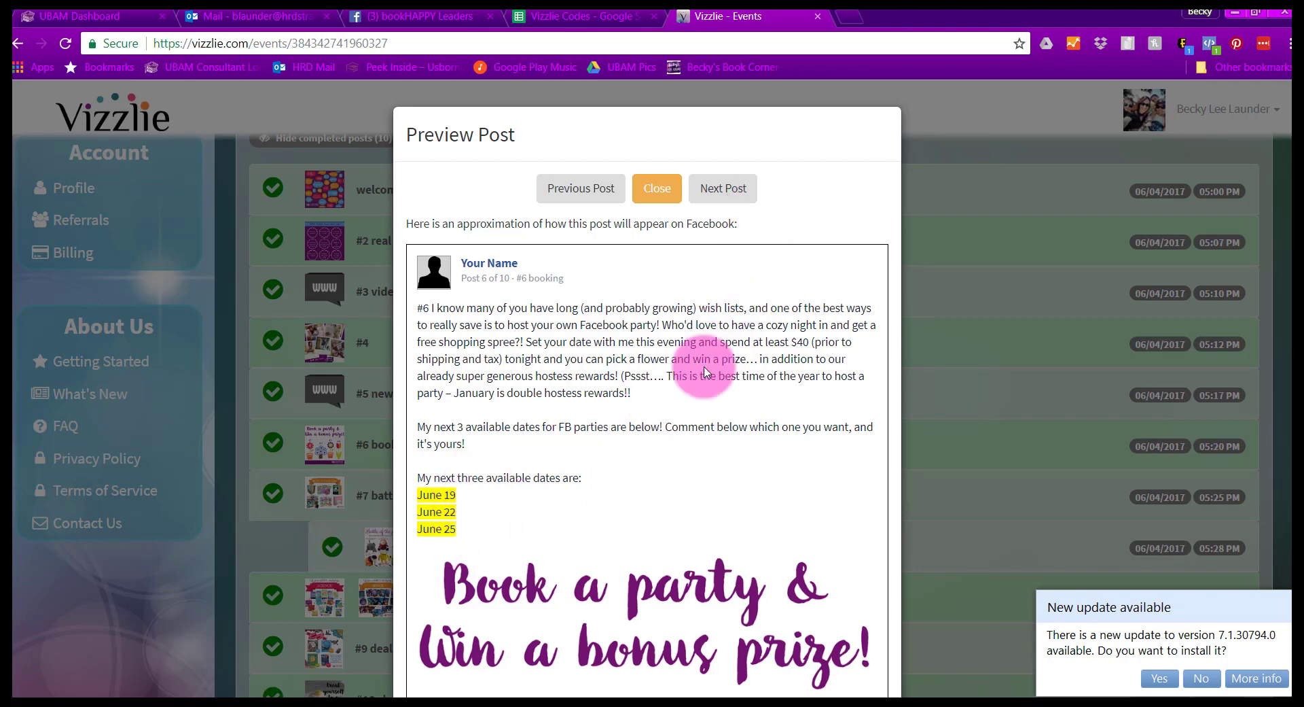
pyautogui.click(658, 202)
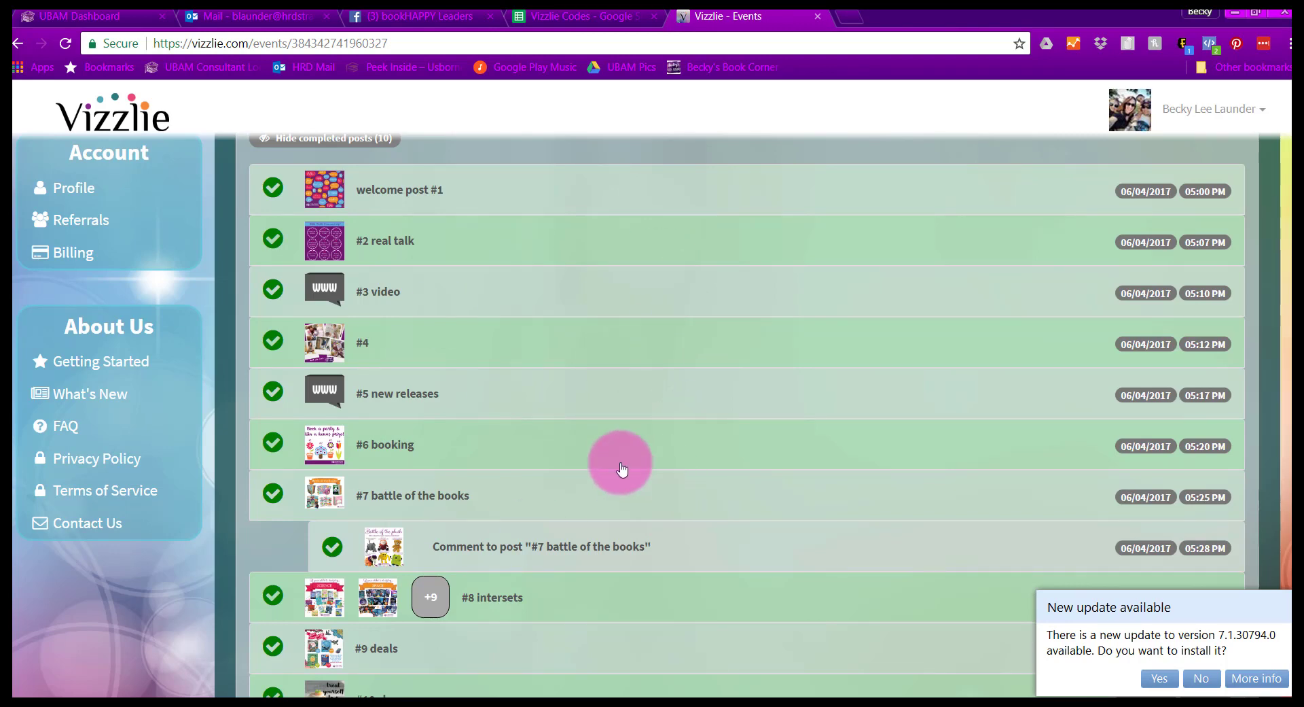
pyautogui.scroll(-1, 539, 460)
pyautogui.scroll(-4, 539, 455)
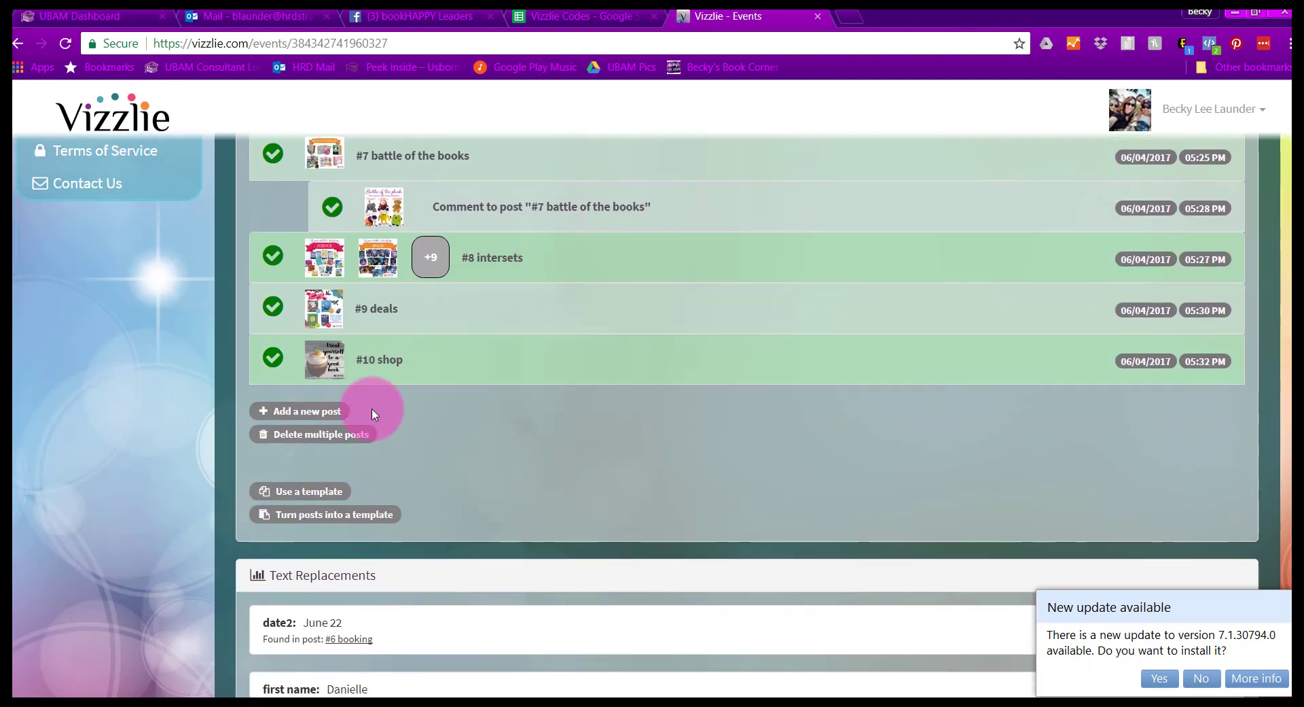
pyautogui.scroll(7, 169, 413)
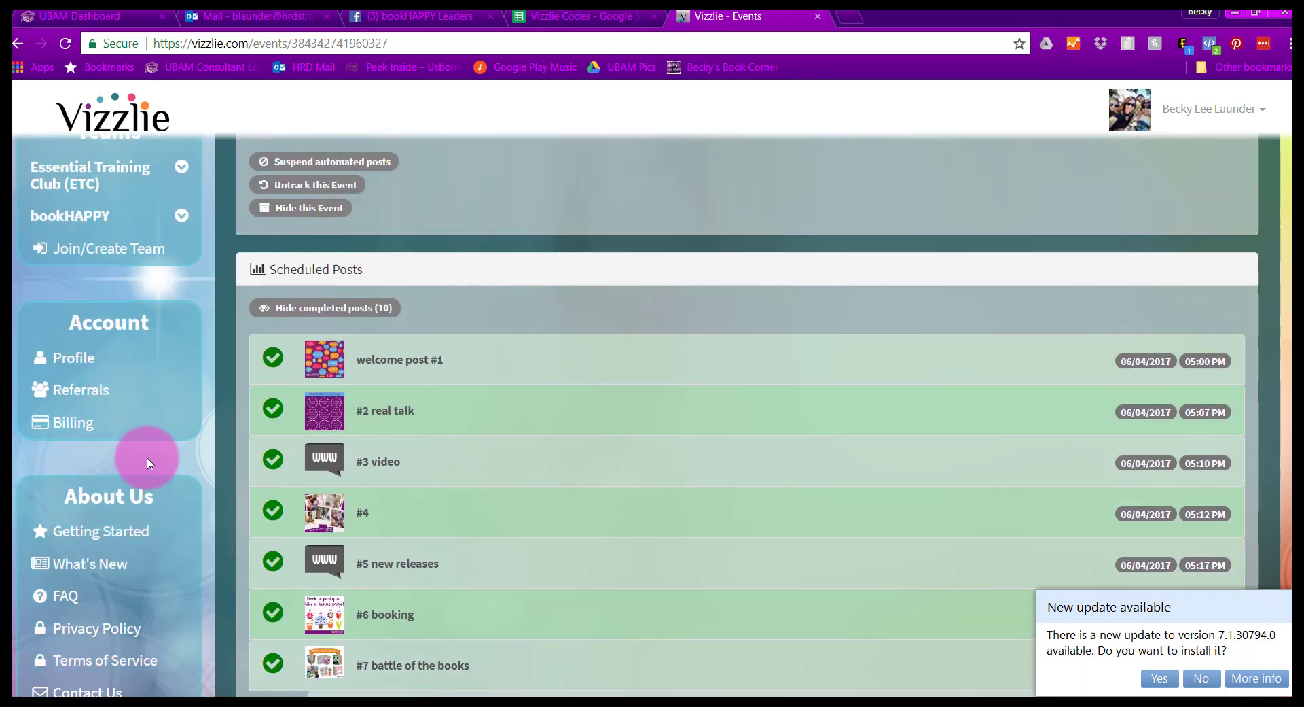
pyautogui.scroll(3, 146, 455)
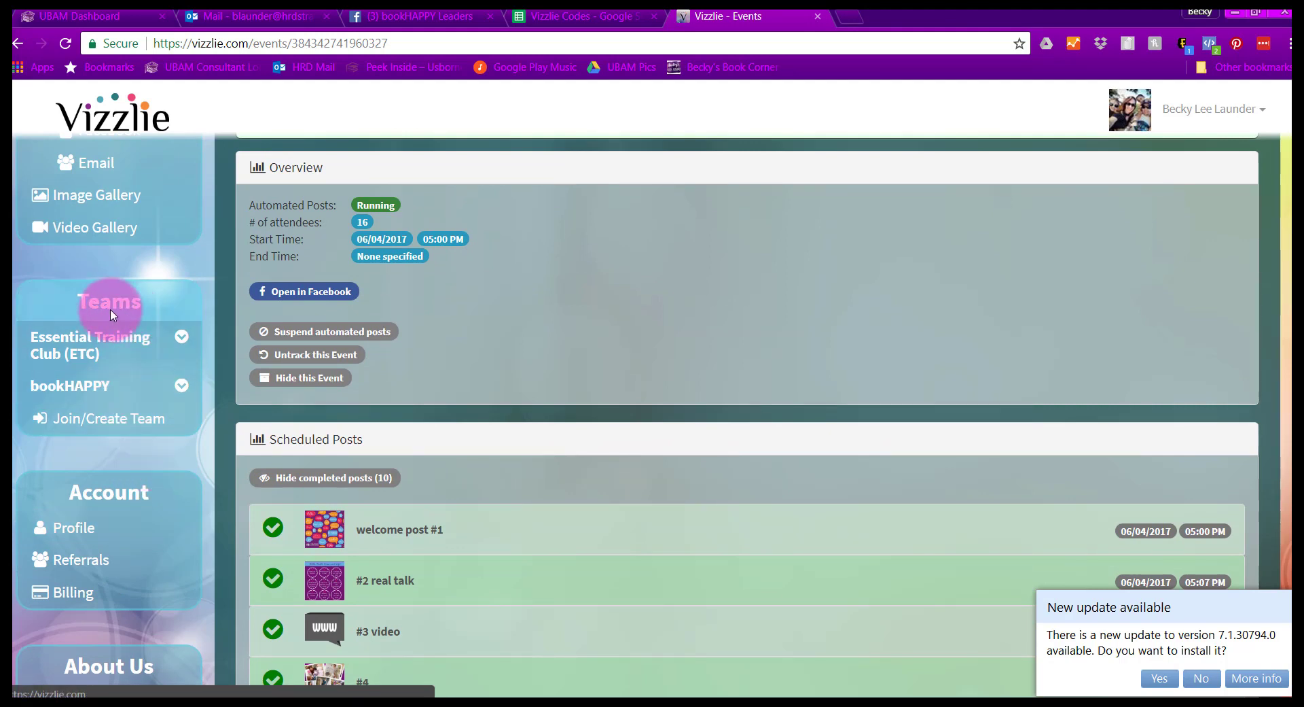
# Open the bookHAPPY Team Page and approve all three pending join requests, reaching 5 members.
pyautogui.click(81, 390)
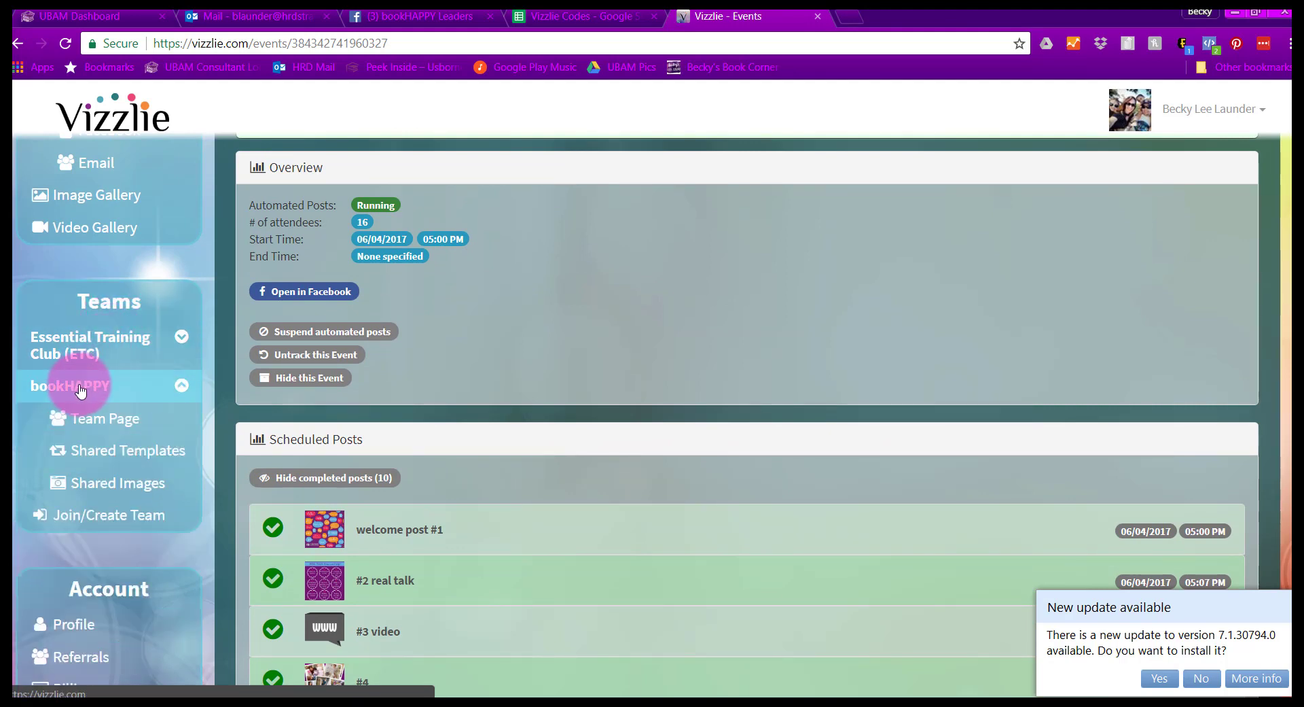
pyautogui.click(81, 416)
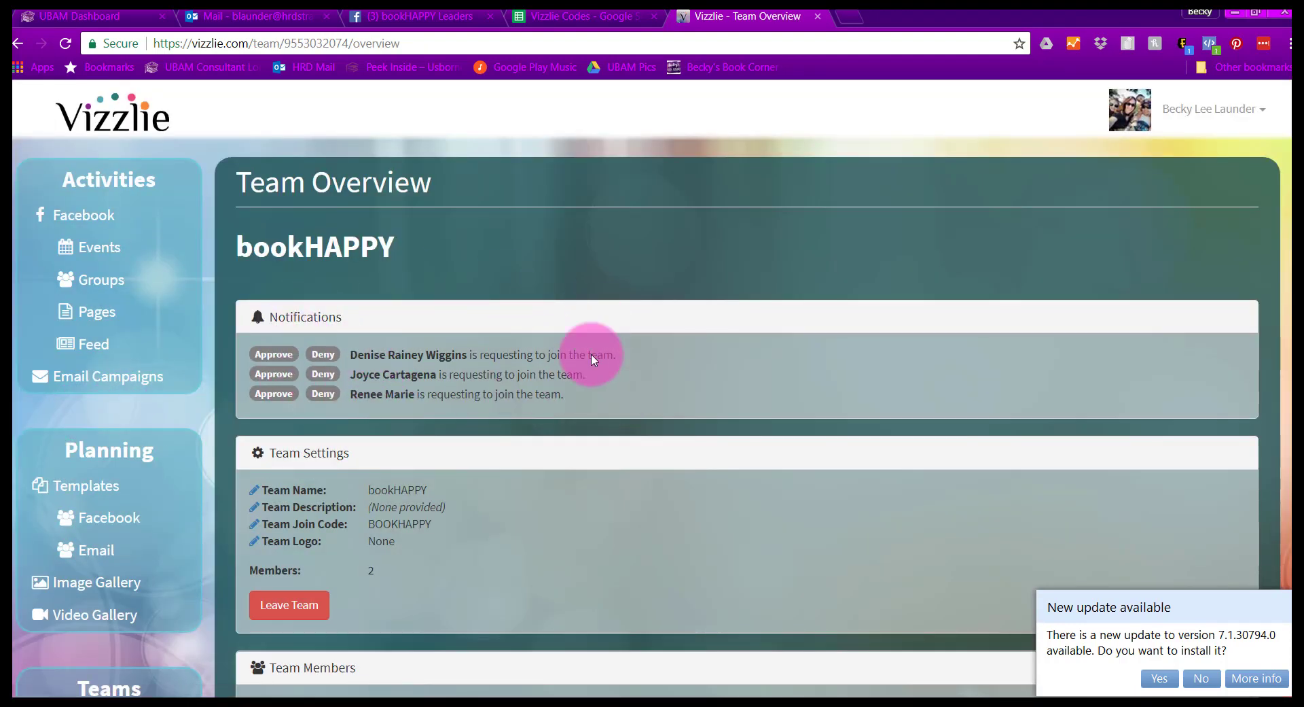
pyautogui.click(268, 348)
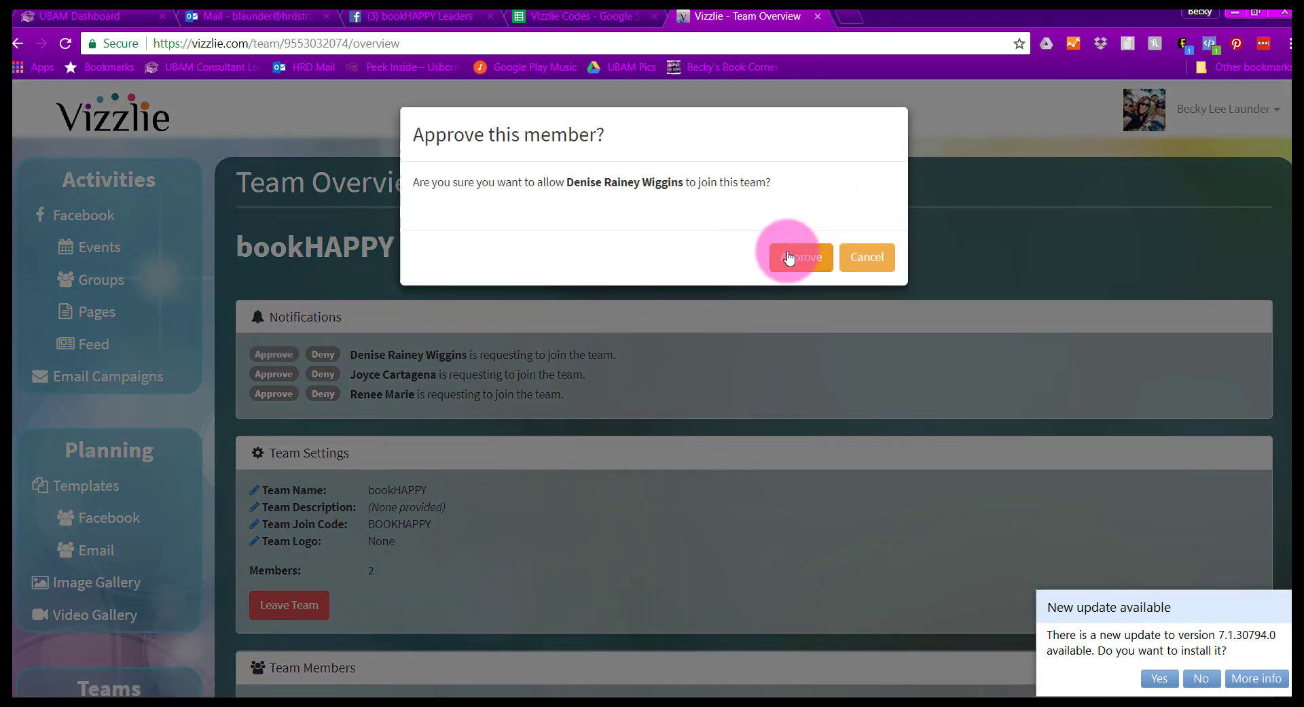
pyautogui.click(794, 256)
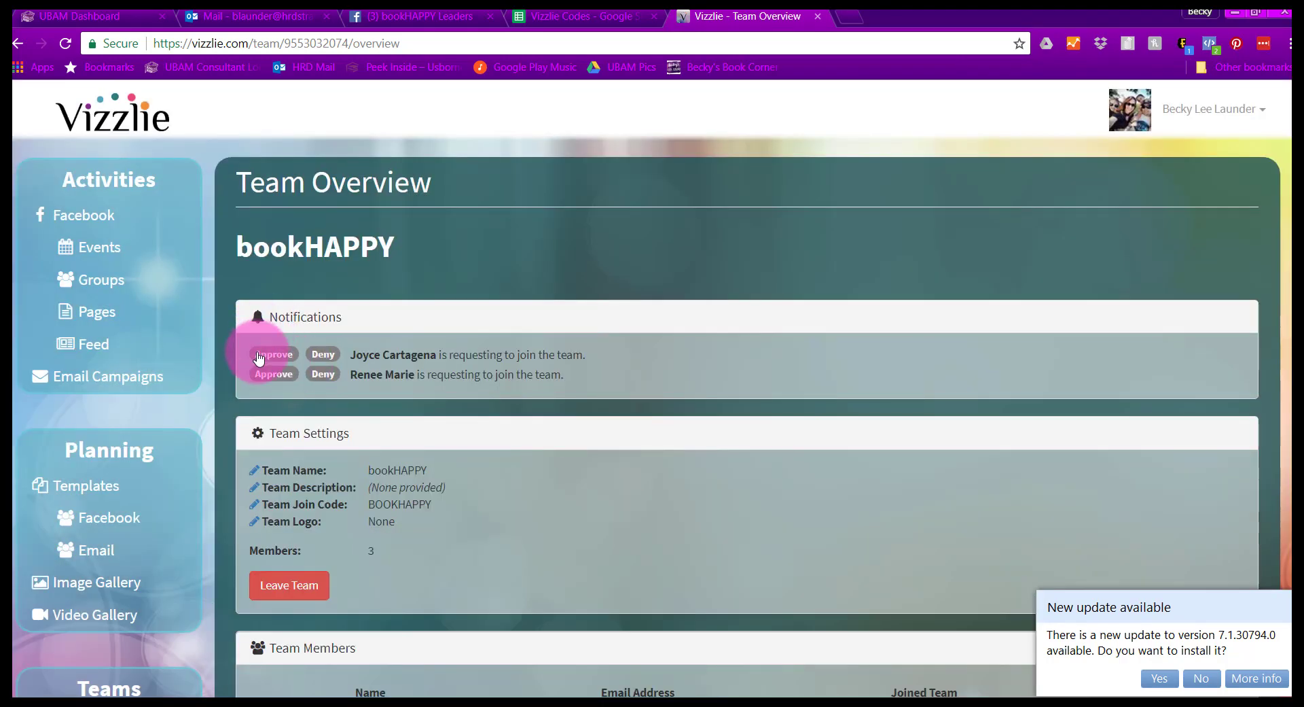
pyautogui.click(258, 354)
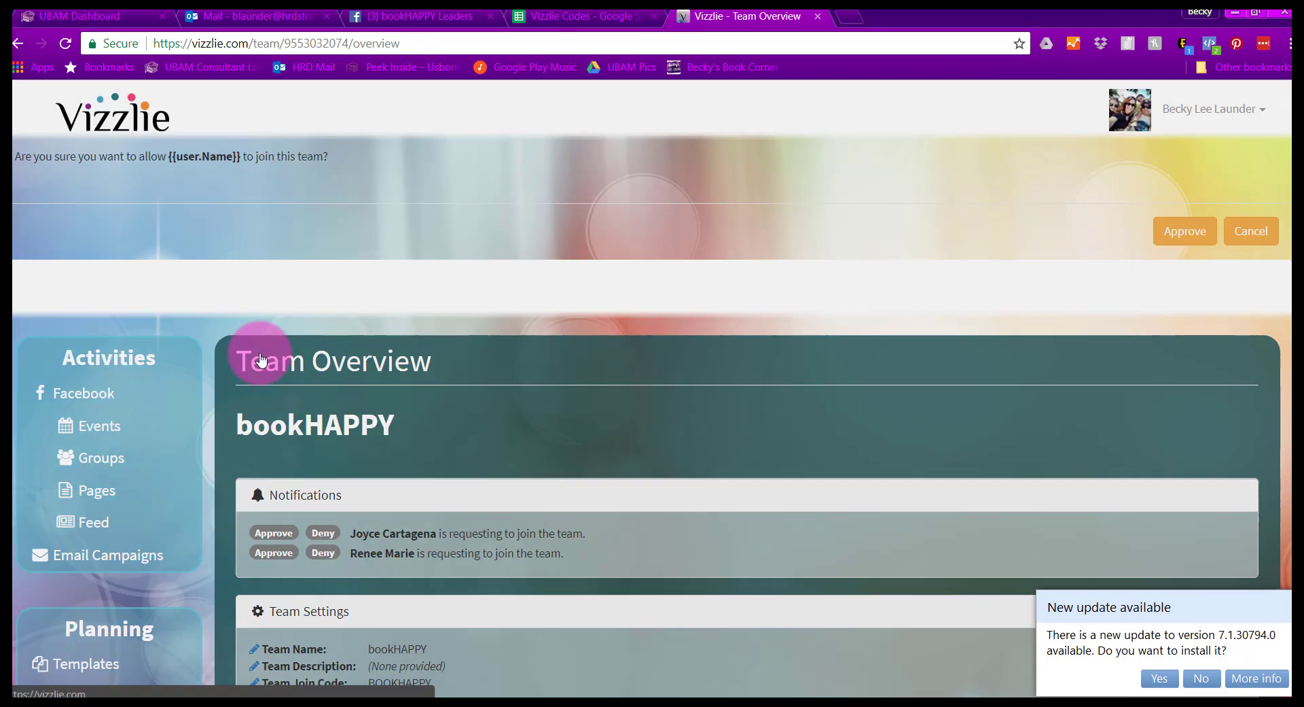
pyautogui.click(798, 256)
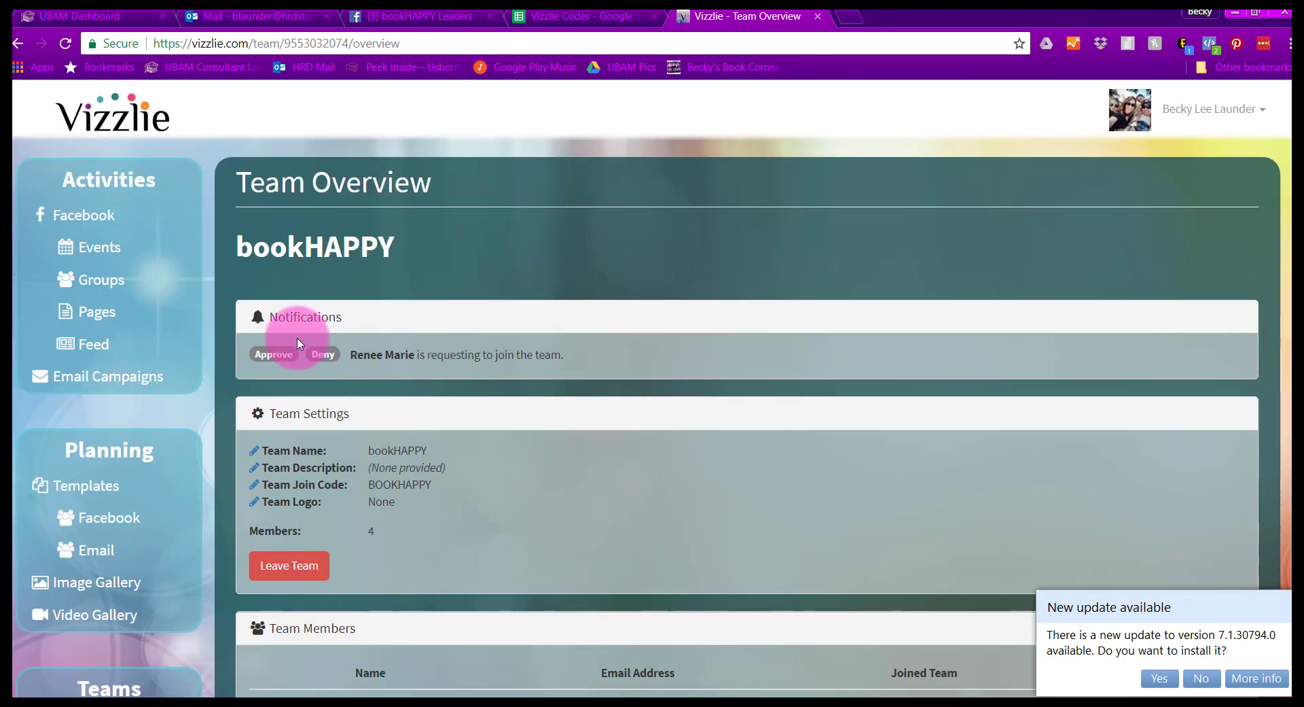
pyautogui.click(289, 354)
pyautogui.click(824, 257)
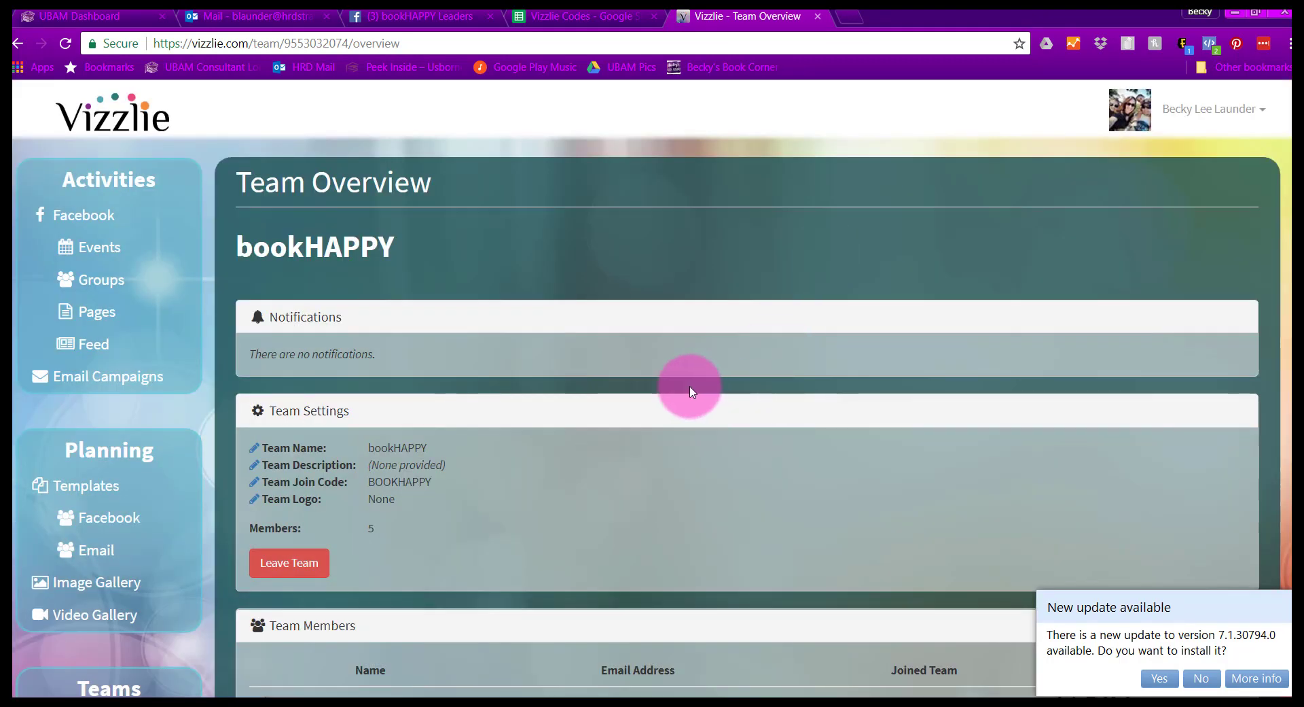
pyautogui.scroll(-4, 692, 391)
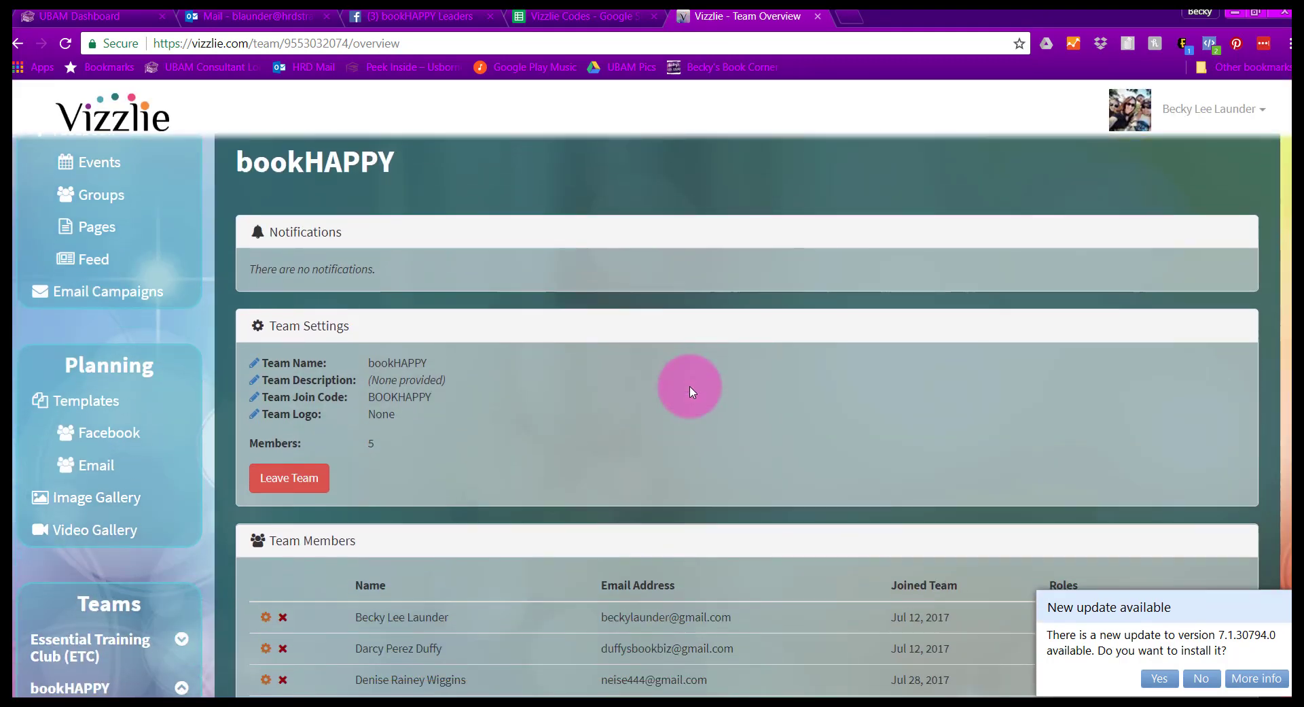
pyautogui.scroll(4, 692, 391)
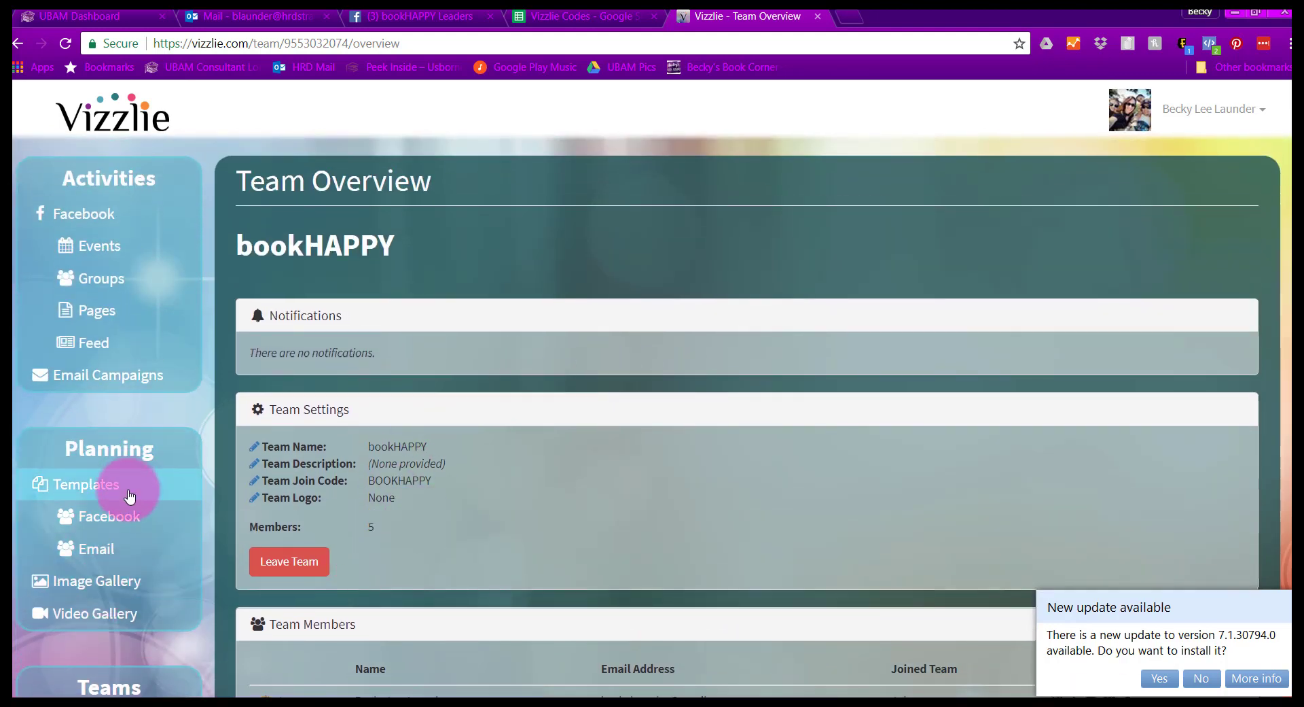
# Open bookHAPPY's Shared Templates page, set to Facebook templates, with no team templates listed.
pyautogui.scroll(-3, 130, 496)
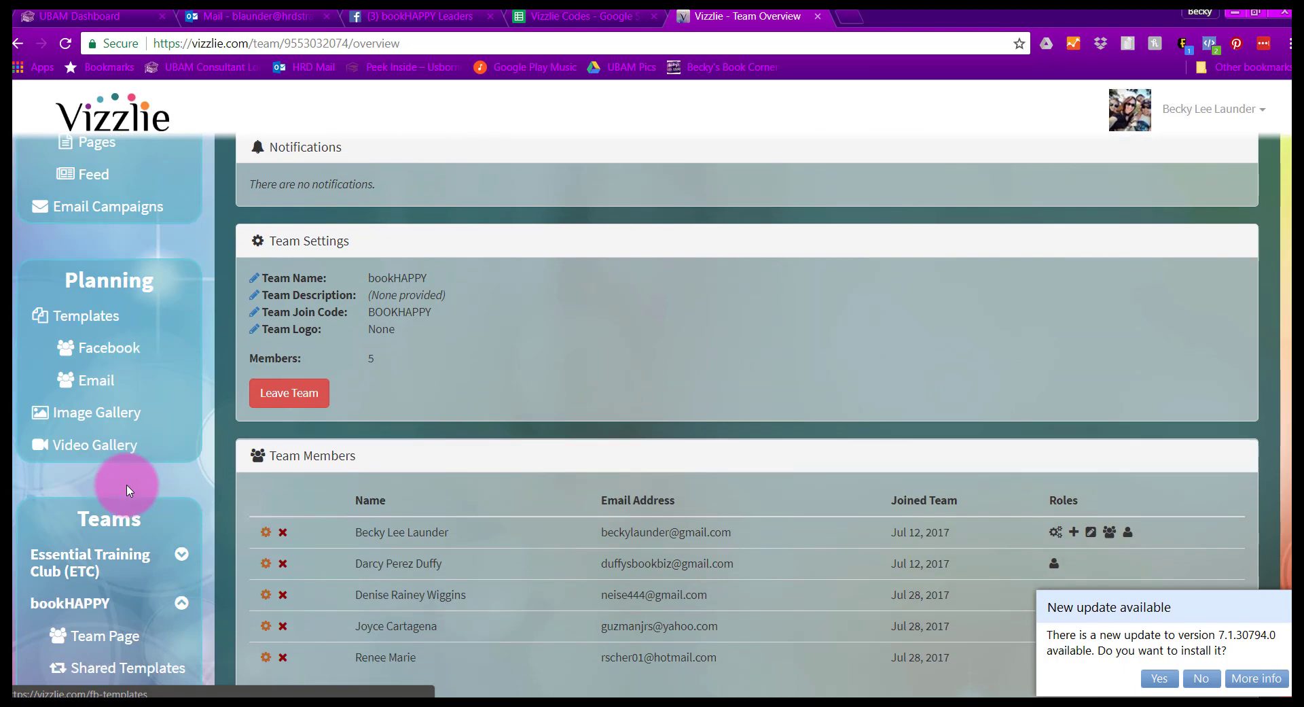
pyautogui.scroll(-1, 103, 613)
pyautogui.click(103, 586)
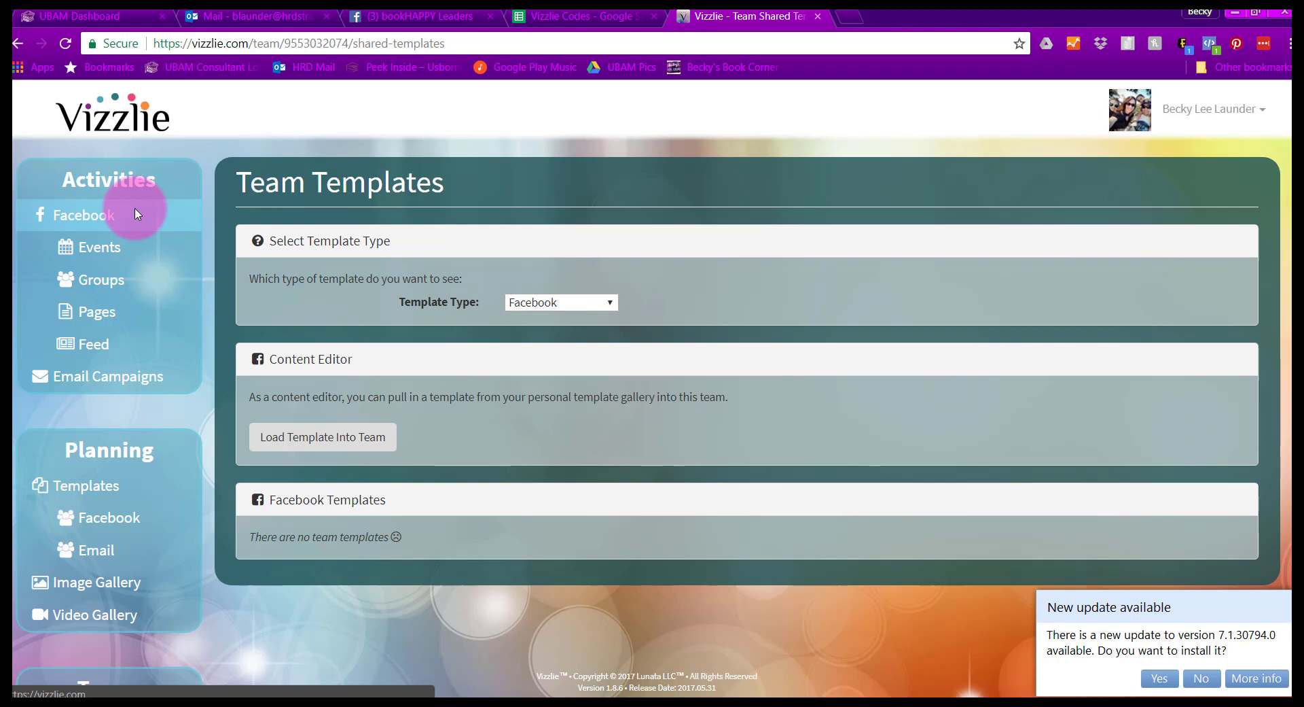
pyautogui.click(81, 224)
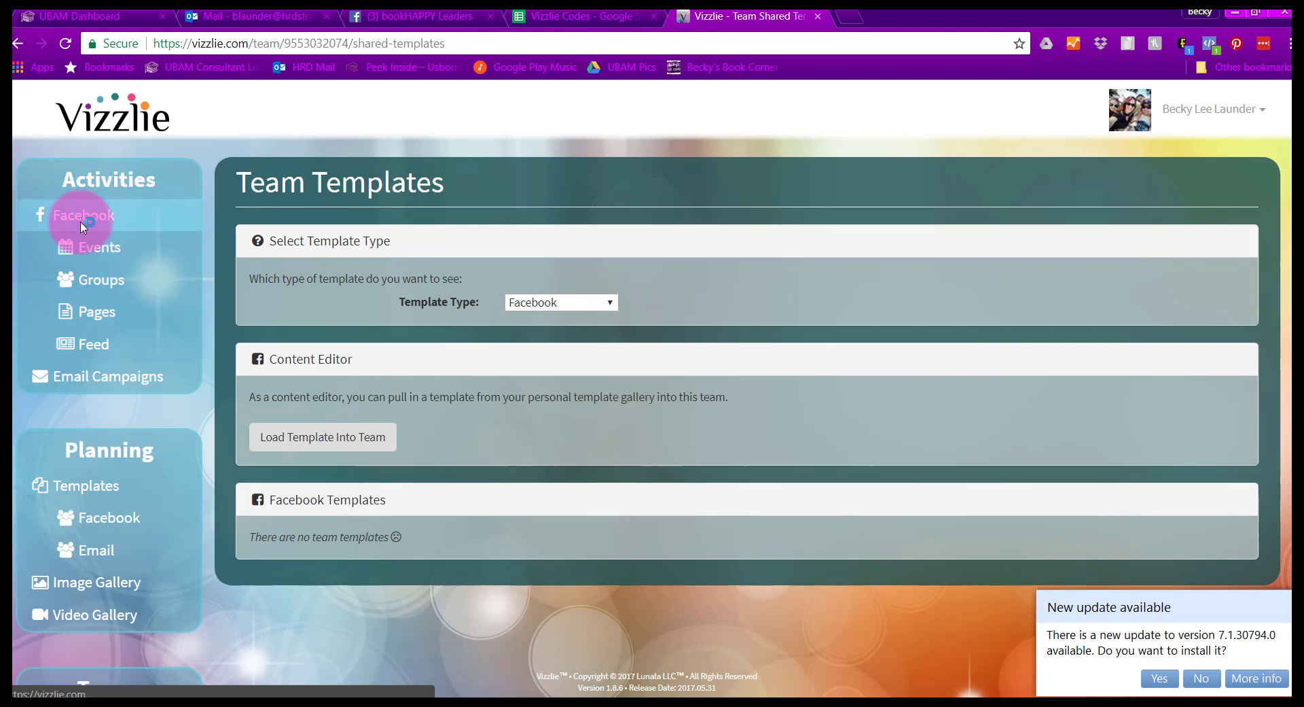